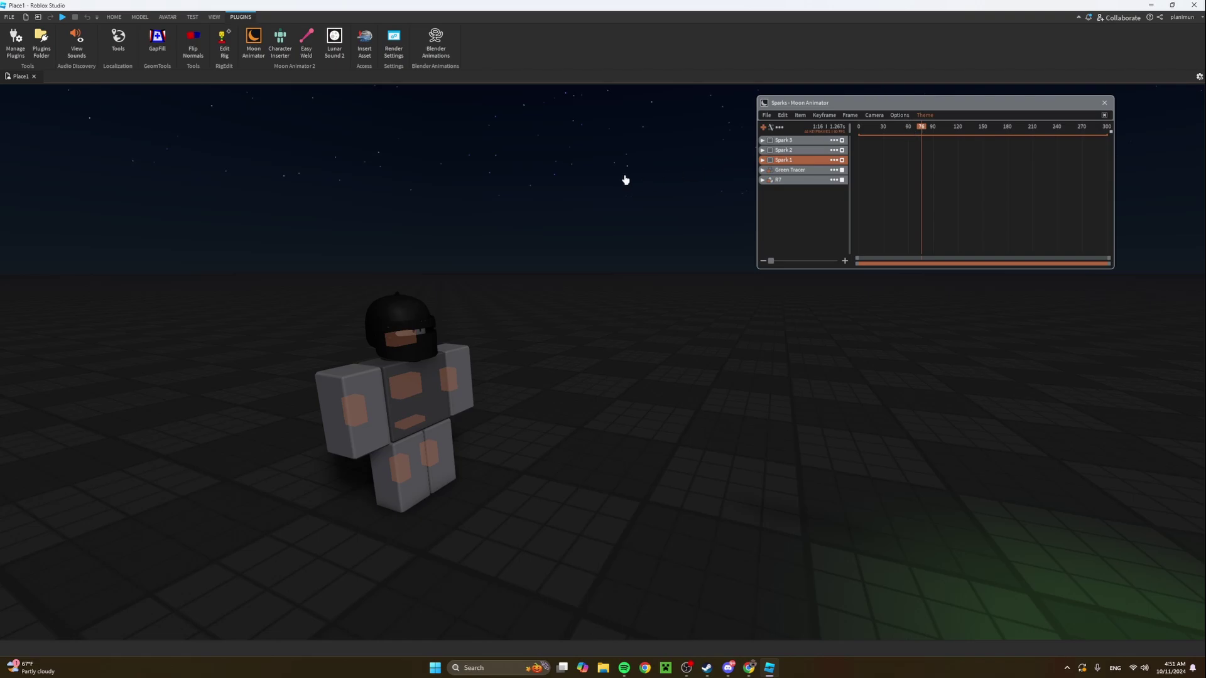
Expand Spark 1's track in the timeline and select the first of the three sparks on the floor.
key(s)
right_drag(632, 180, 598, 204)
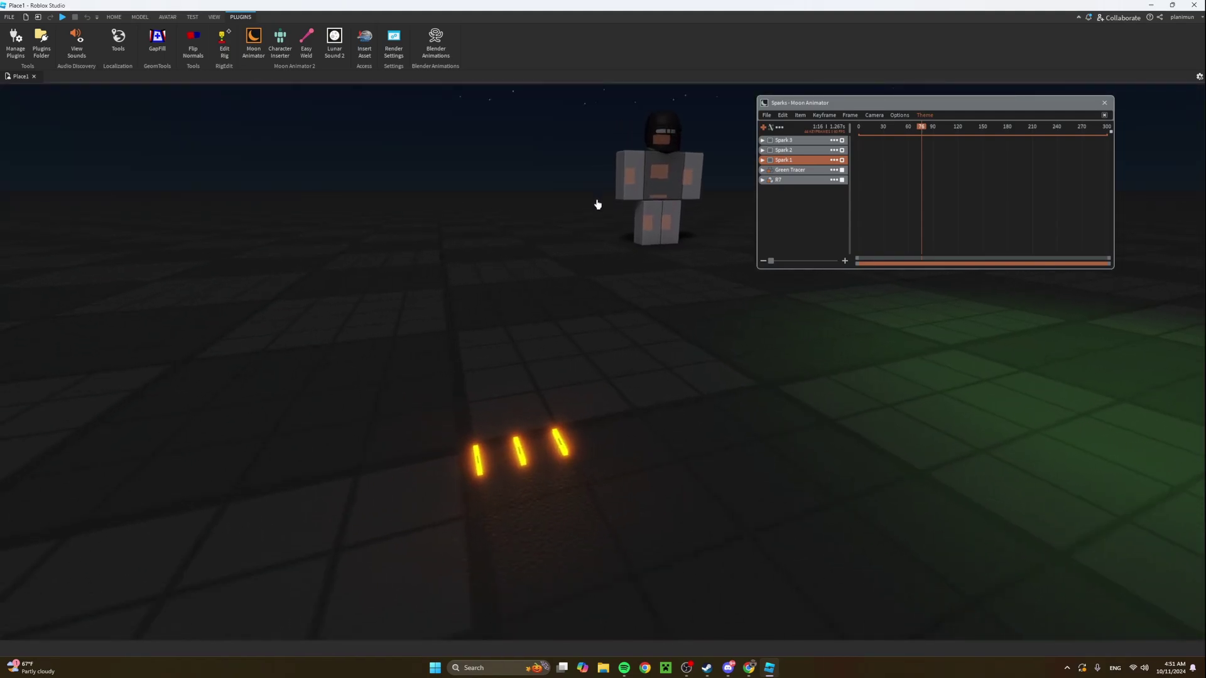
click(762, 160)
right_drag(538, 220, 540, 221)
scroll(540, 220, up, 2)
scroll(540, 220, up, 2)
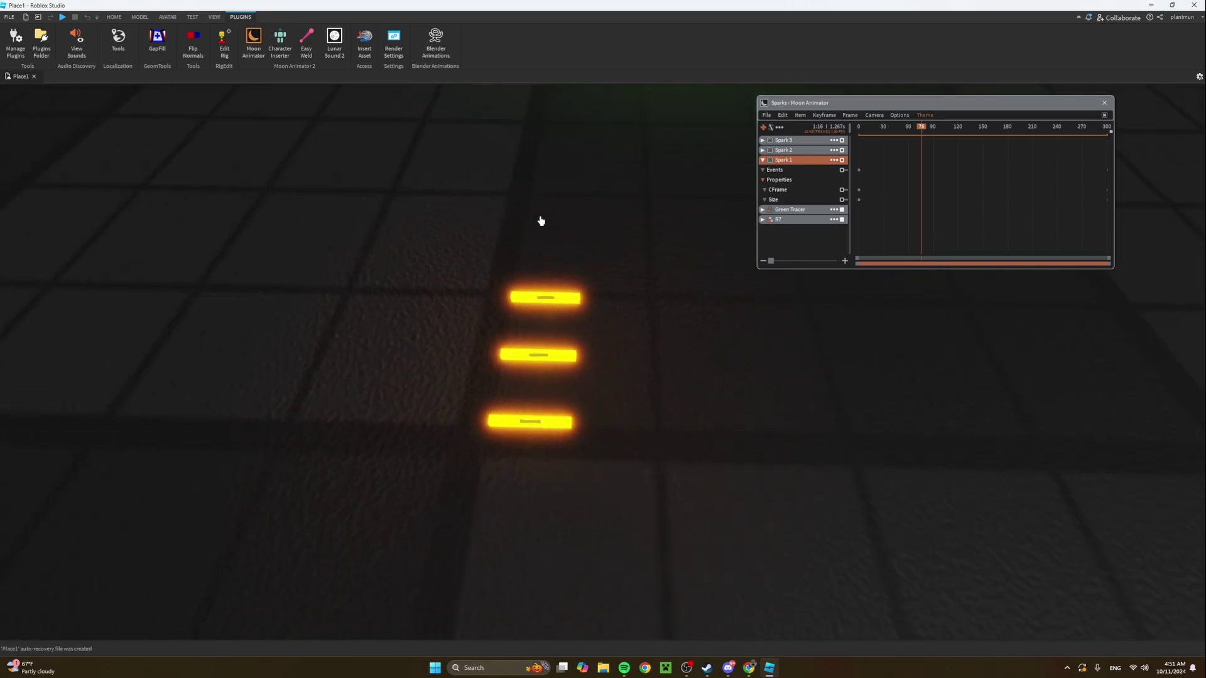
right_drag(540, 221, 540, 220)
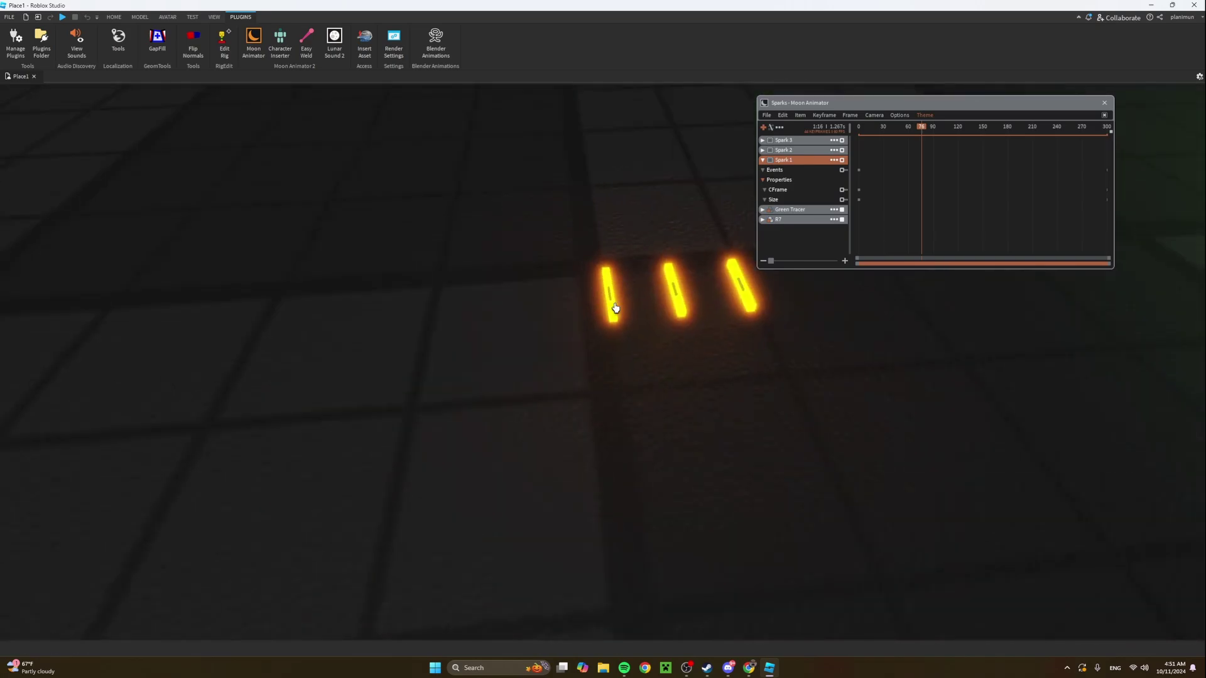
click(609, 297)
right_drag(633, 269, 632, 269)
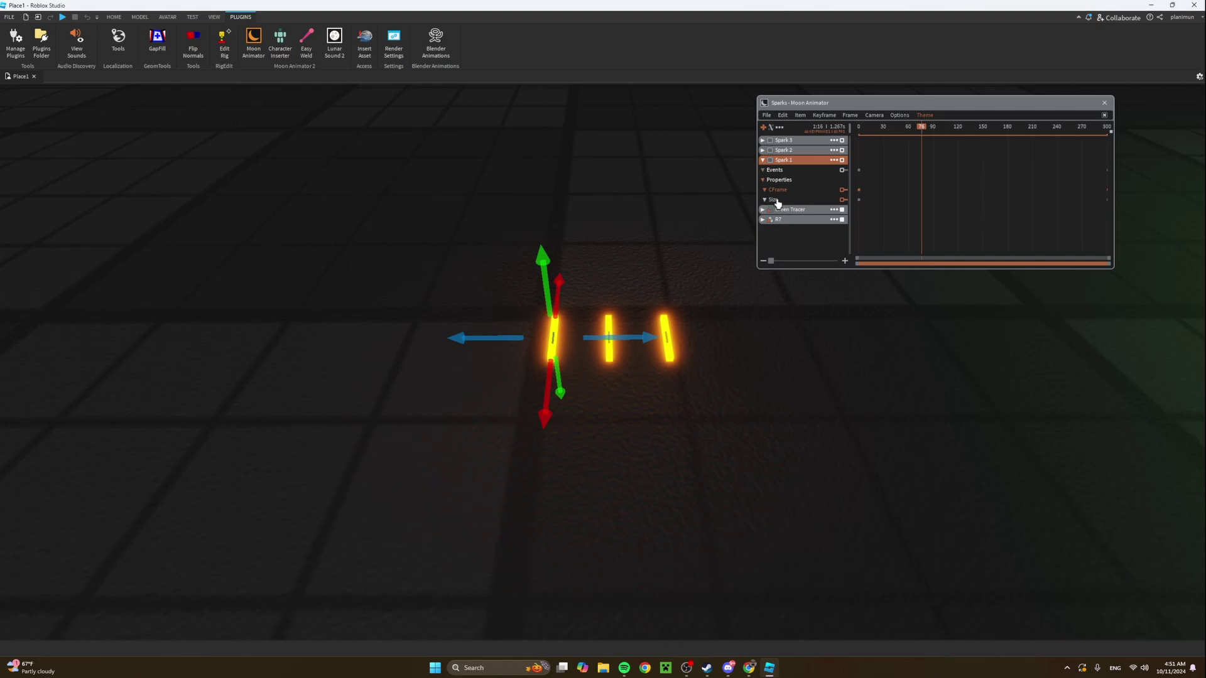
Review which properties are enabled for animation on Spark 1, leaving them as they are.
click(832, 161)
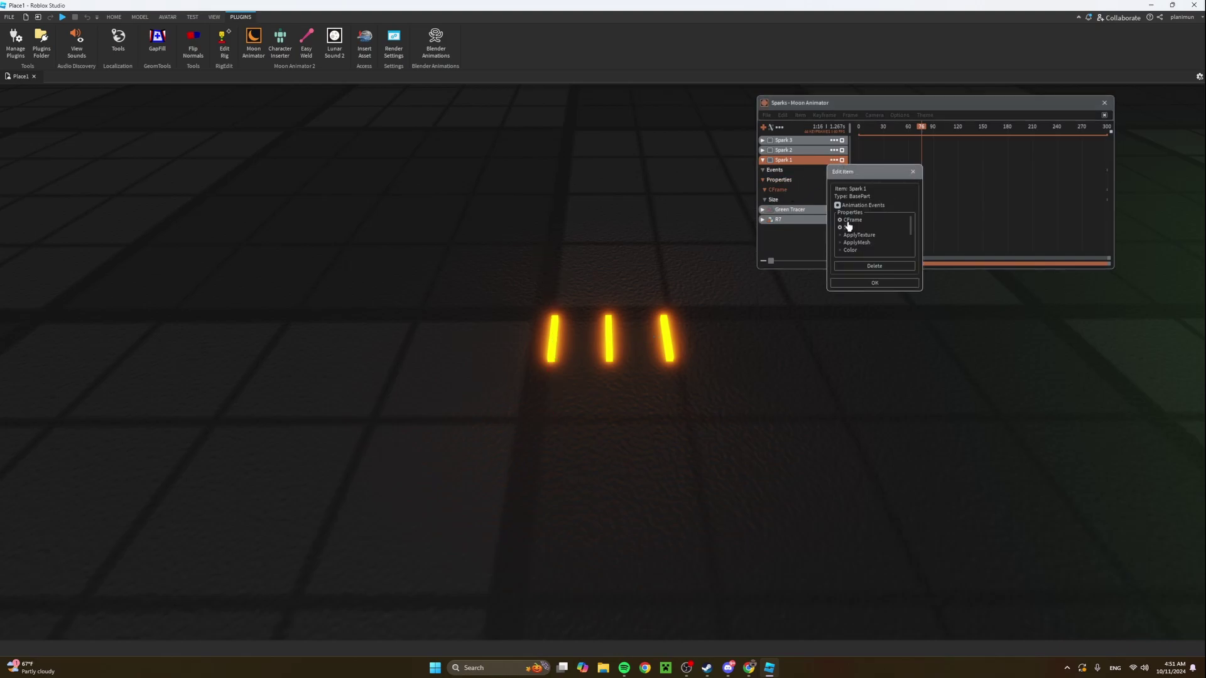
click(913, 171)
key(s)
right_drag(670, 292, 670, 293)
click(900, 172)
Expand the R7 rig's track and add a CFrame keyframe for Spark 1 at frame 0 with easing style None.
click(763, 220)
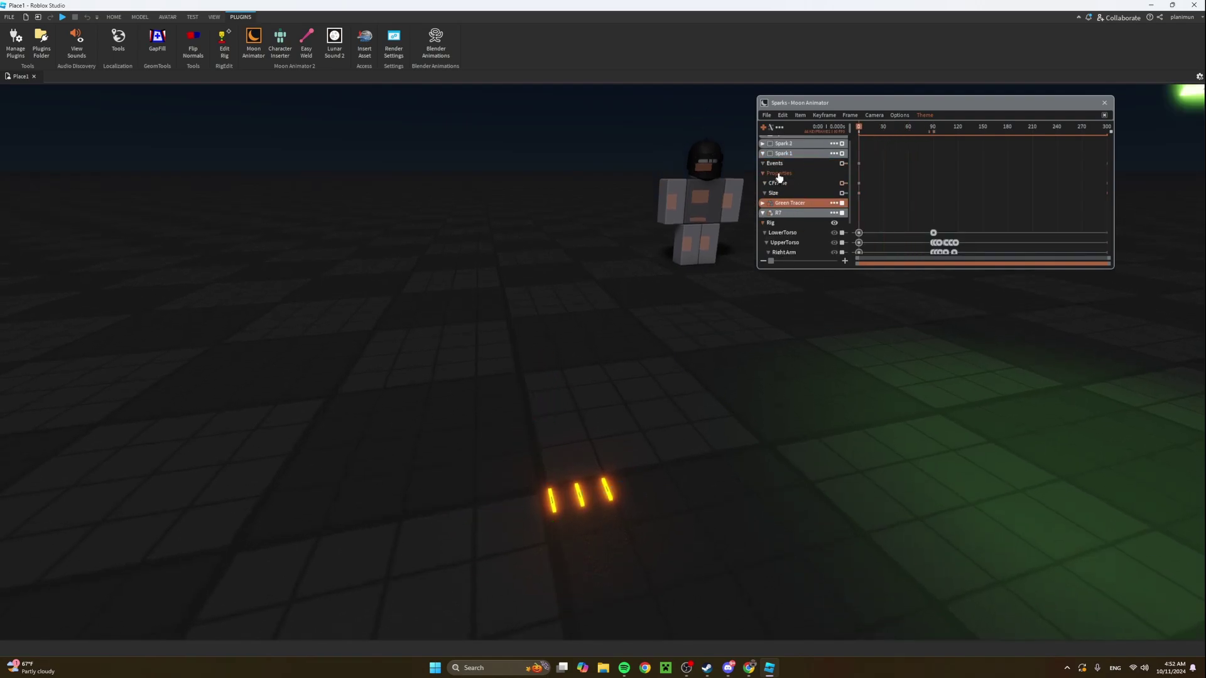
click(799, 186)
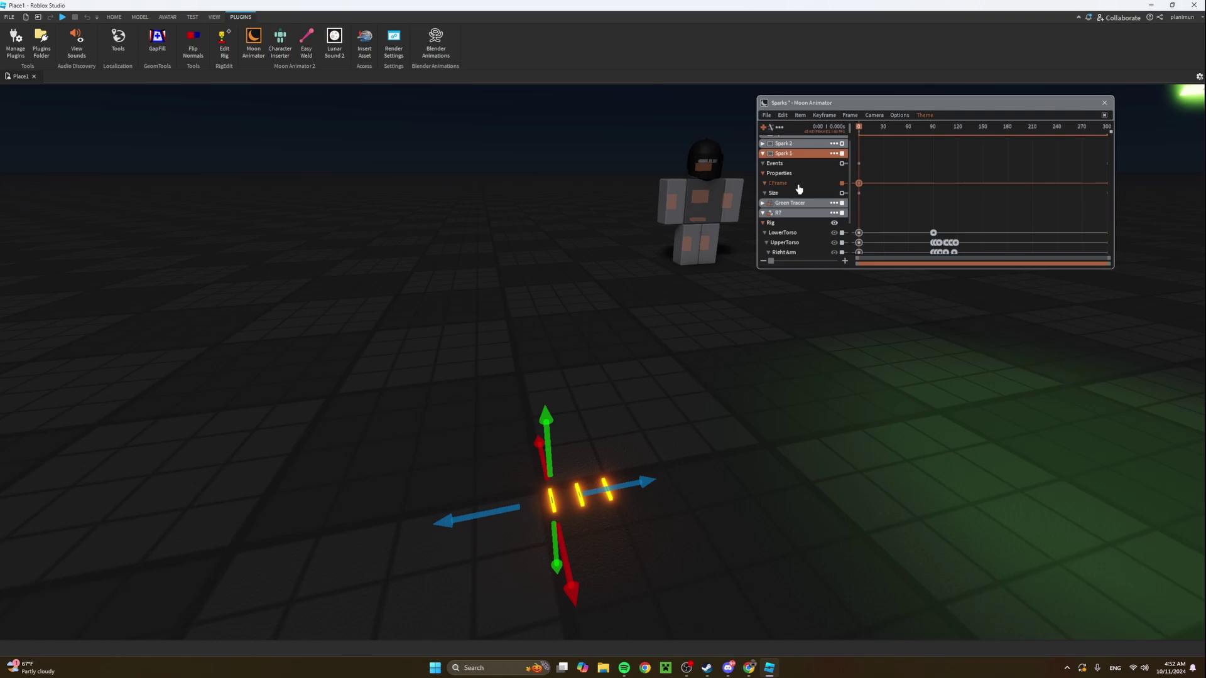
double_click(859, 184)
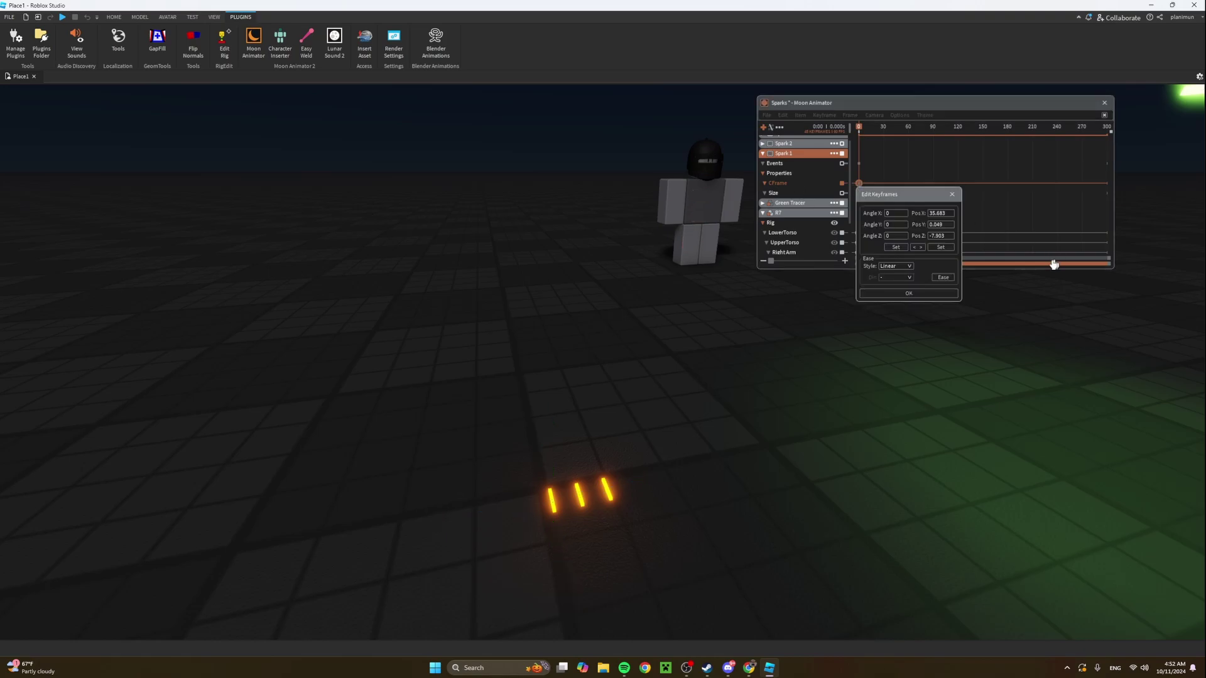
click(894, 293)
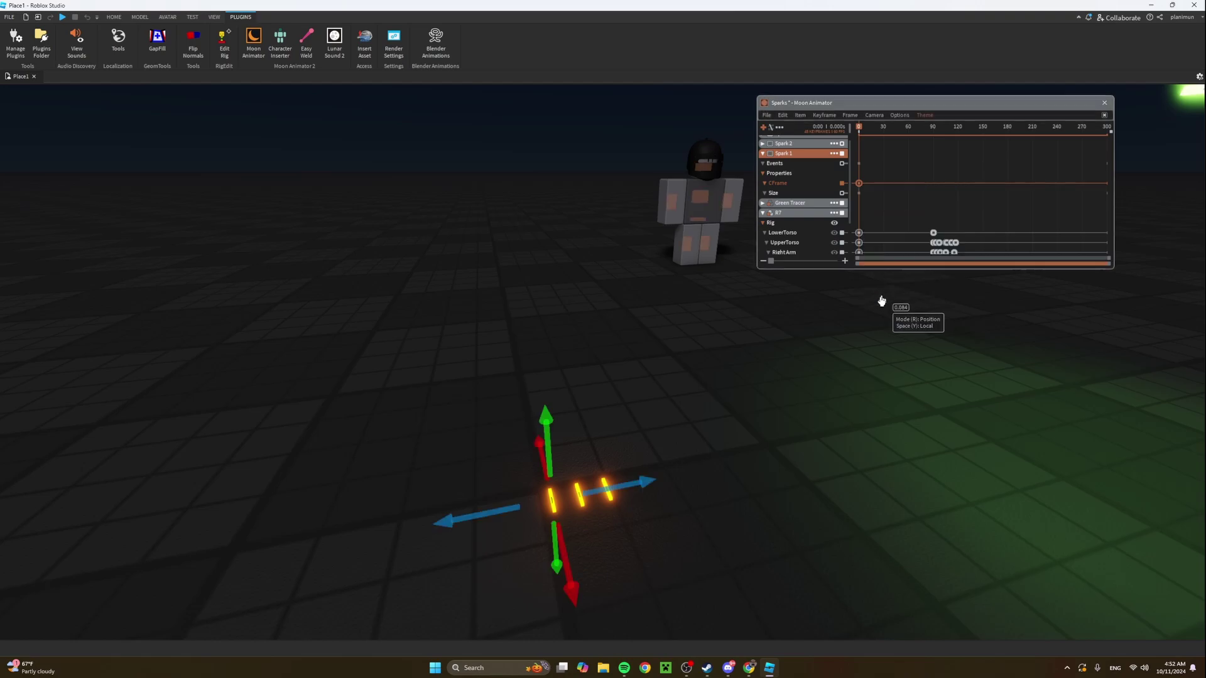
At frame 90, move Spark 1 from the floor up to the rig's helmet, where the green tracer hits.
key(w)
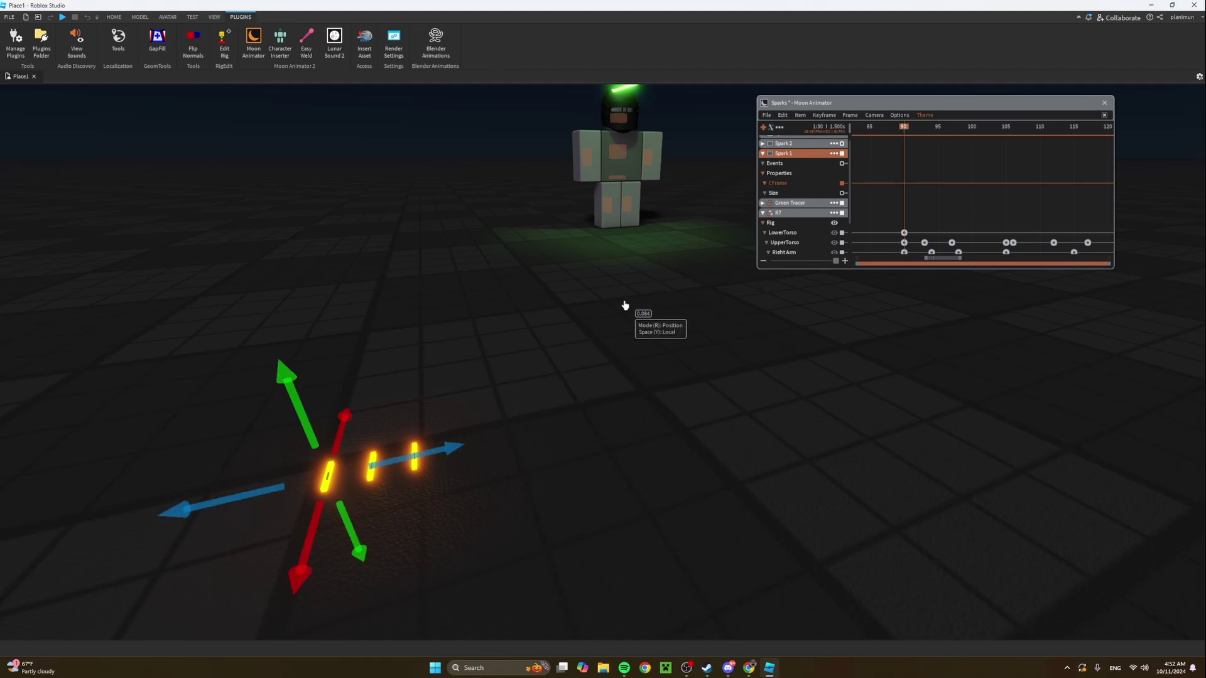
key(q)
right_drag(625, 305, 625, 306)
key(e)
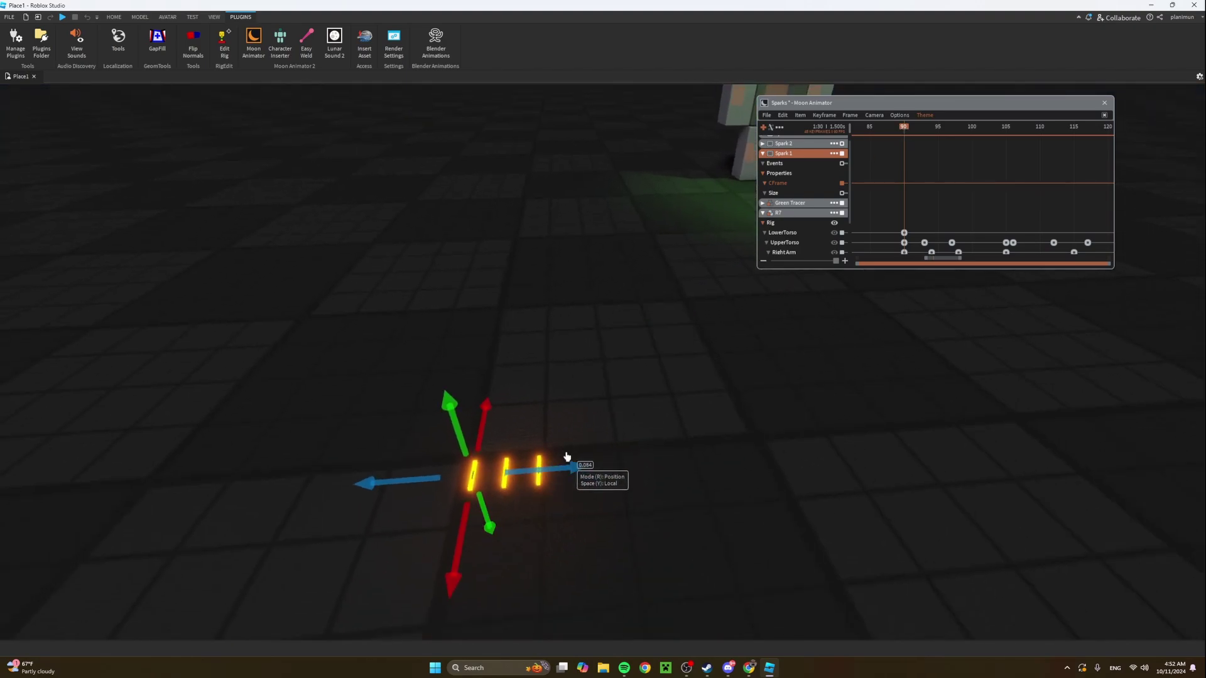
key(s)
key(d)
drag(568, 464, 670, 411)
right_drag(670, 411, 670, 411)
key(a)
key(a)
drag(616, 356, 400, 380)
drag(513, 302, 482, 119)
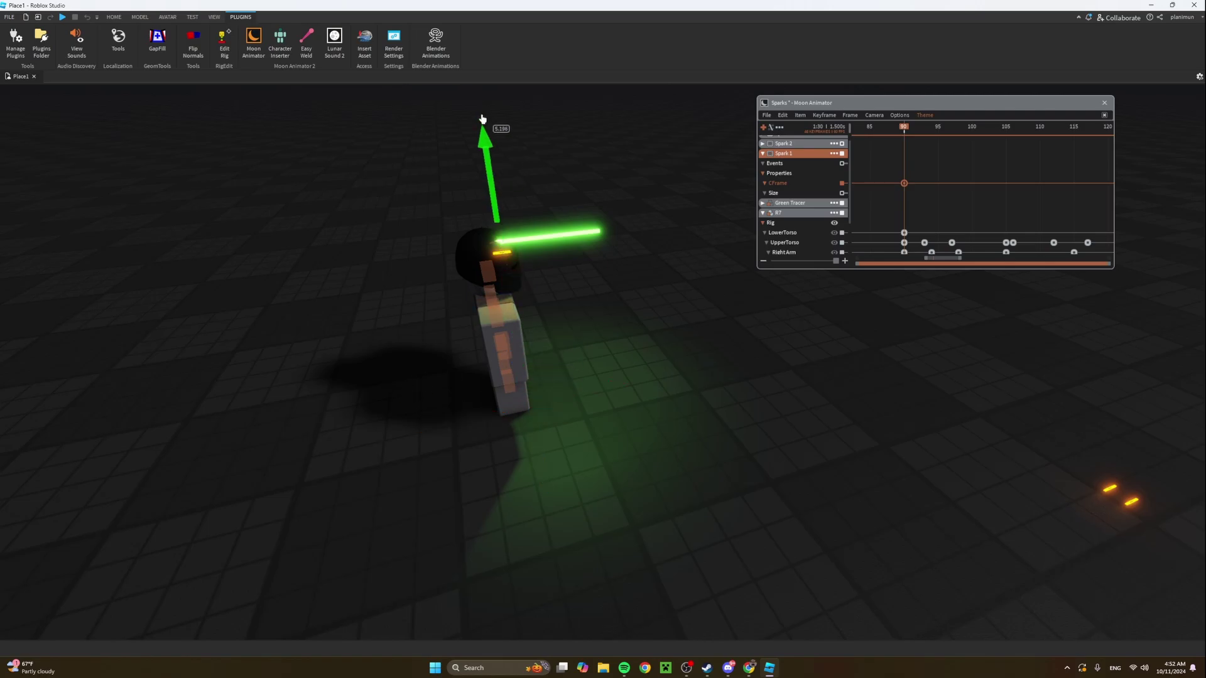
Tilt Spark 1 about 35° around Z at frame 90 and align it just above the tracer's impact point on the helmet.
key(w)
right_drag(473, 205, 458, 371)
key(r)
drag(621, 223, 691, 248)
key(r)
drag(567, 320, 545, 306)
key(d)
right_drag(632, 218, 632, 218)
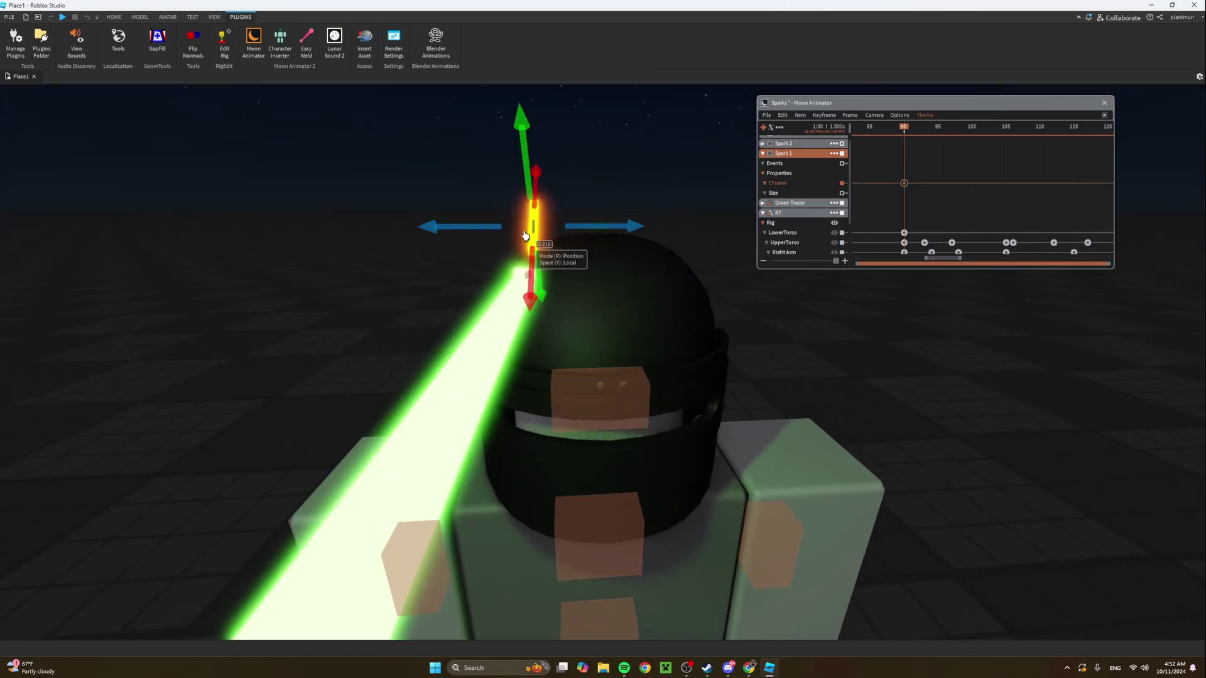
drag(495, 227, 486, 229)
click(445, 157)
key(a)
right_drag(500, 156, 501, 156)
key(w)
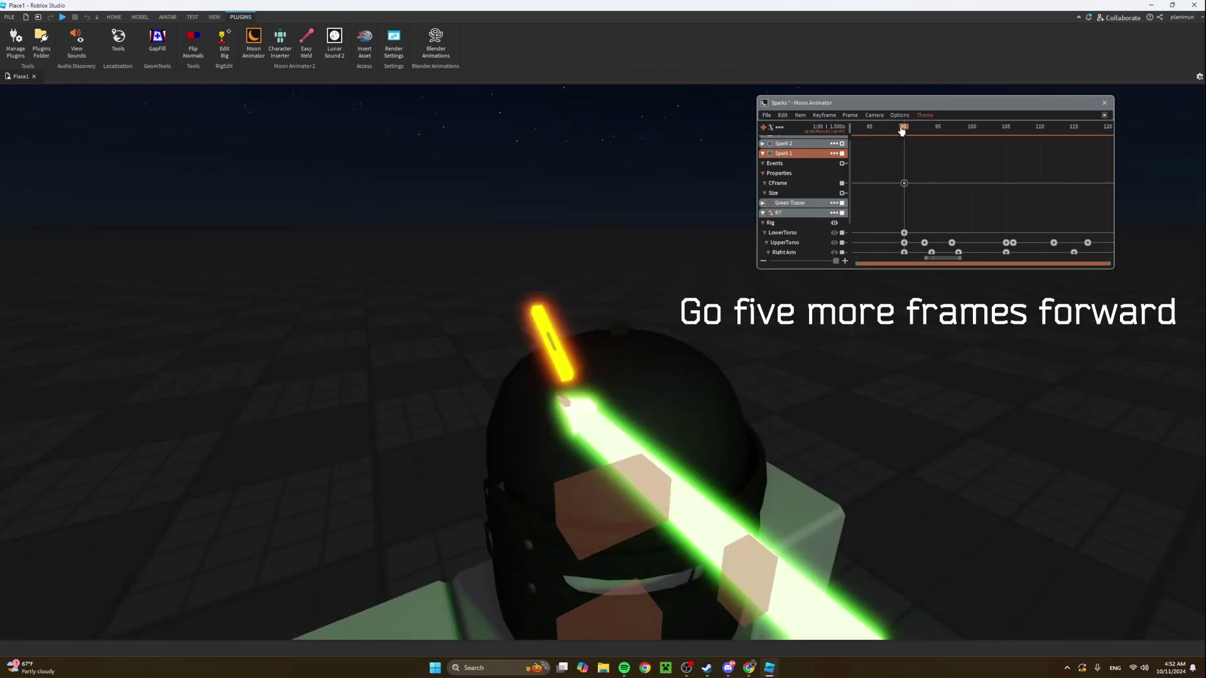
Add a CFrame keyframe for Spark 1 at frame 95 and shift the spark slightly backward along its length, away from the impact.
drag(903, 128, 947, 133)
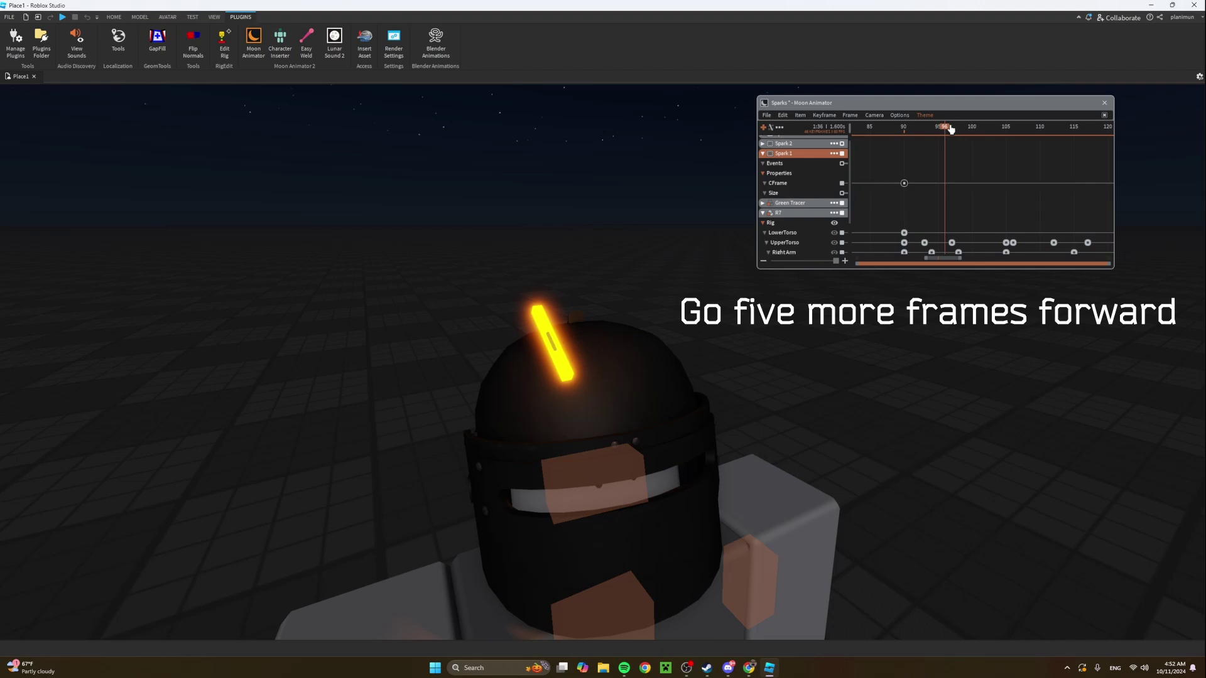
click(778, 186)
key(plus)
right_drag(682, 340, 682, 340)
key(a)
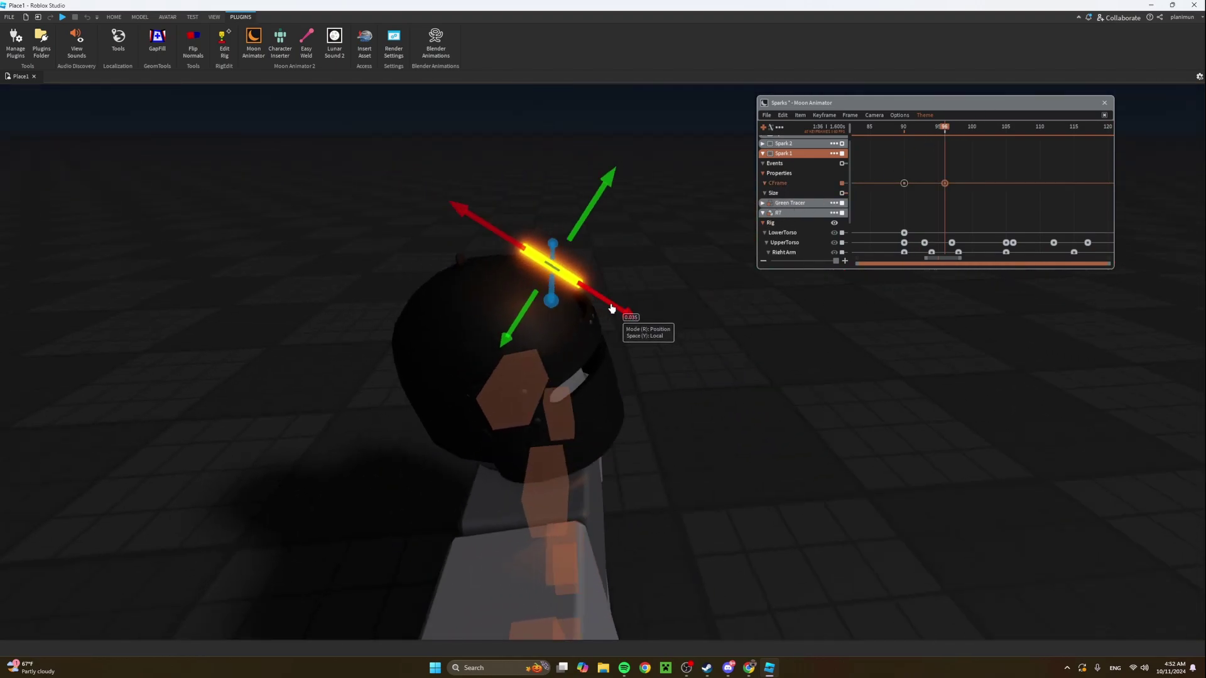
drag(619, 311, 586, 307)
drag(944, 185, 937, 186)
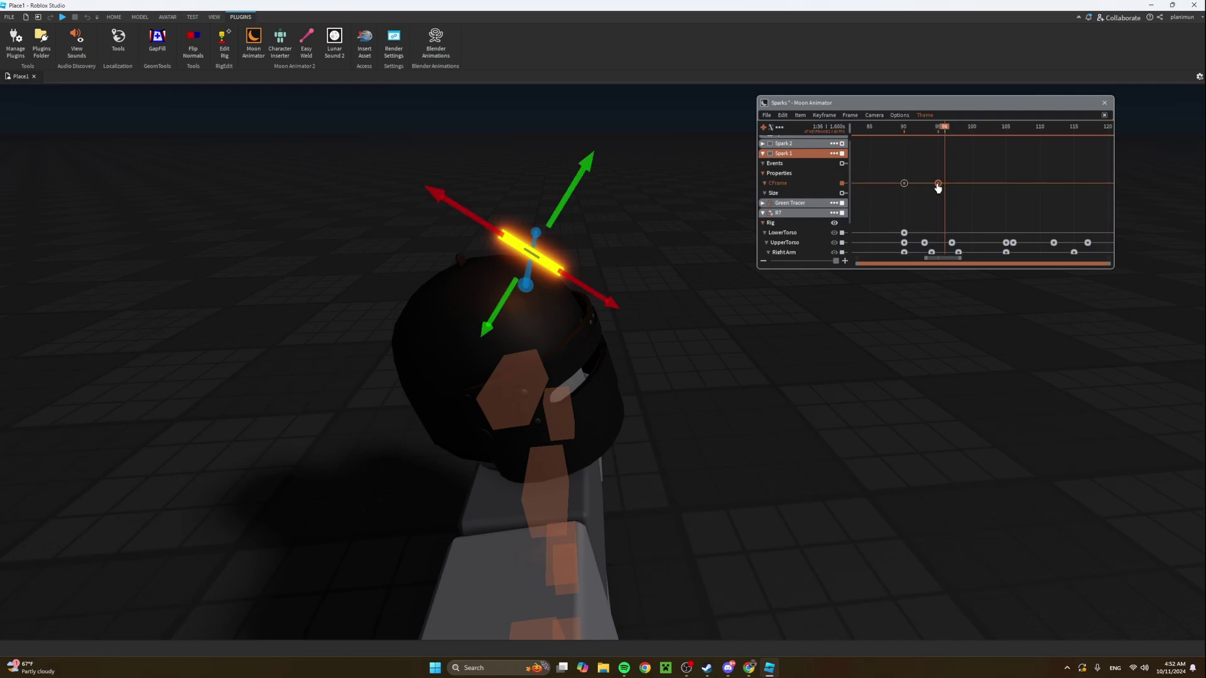
drag(945, 128, 946, 129)
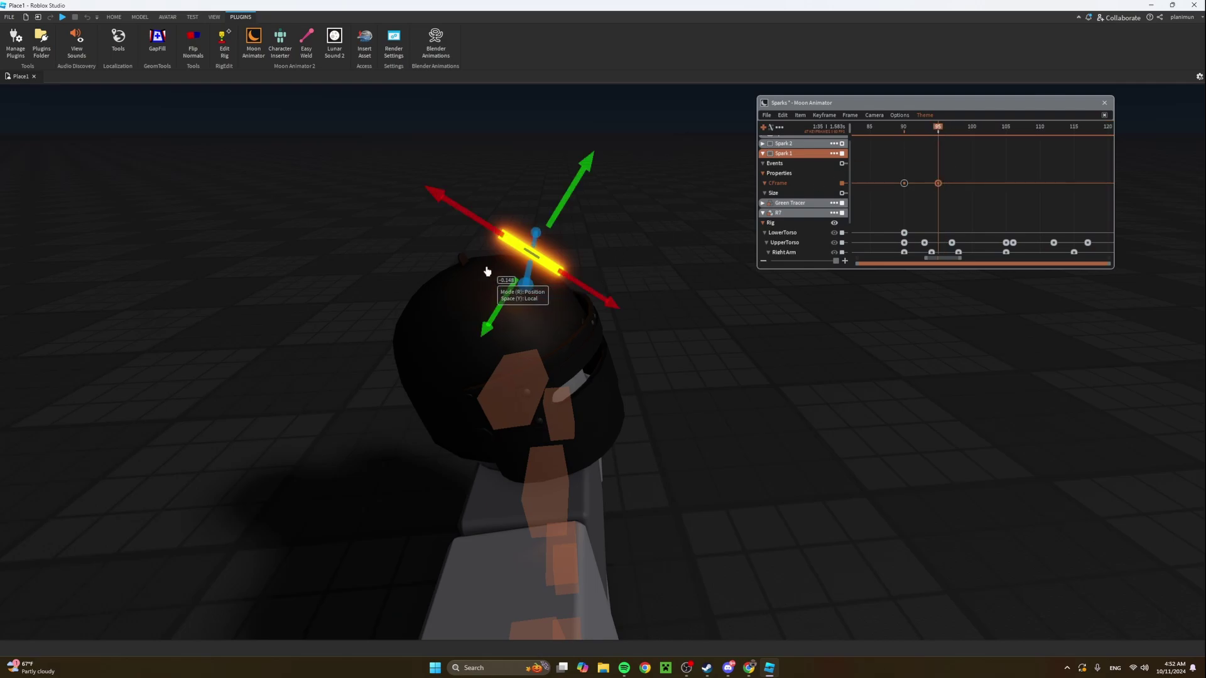
drag(592, 289, 587, 286)
Set the easing style of Spark 1's CFrame keyframes at frames 90 and 95 to Linear.
drag(893, 130, 917, 129)
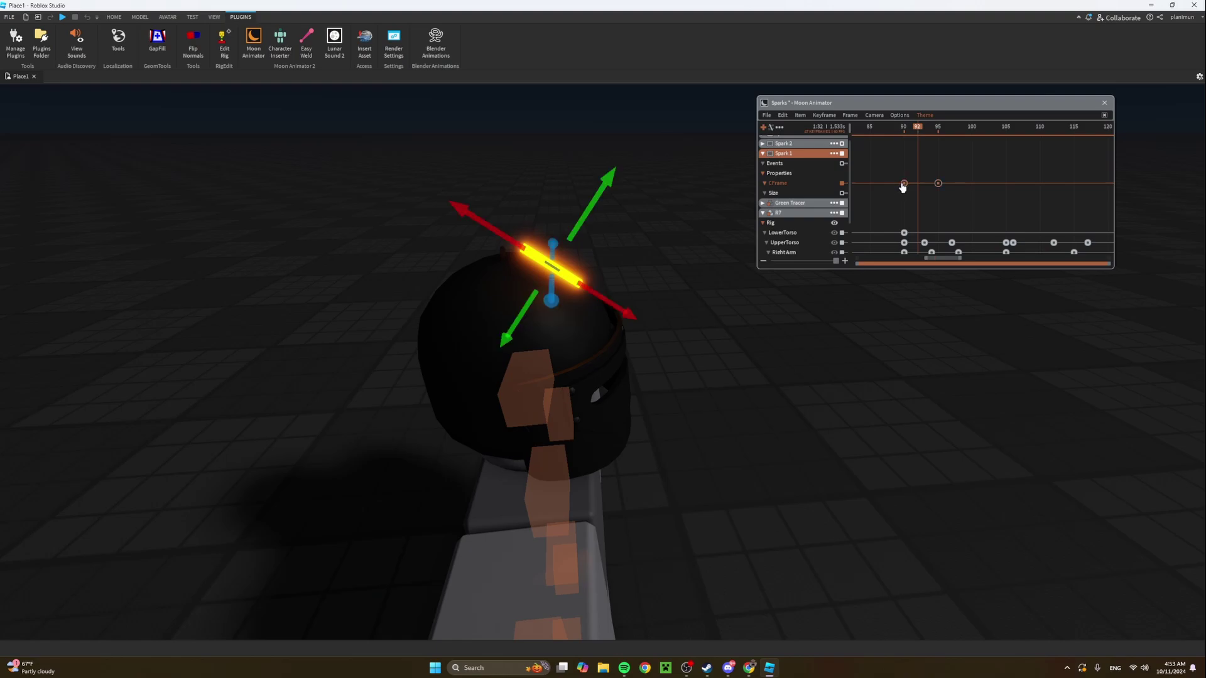
double_click(904, 183)
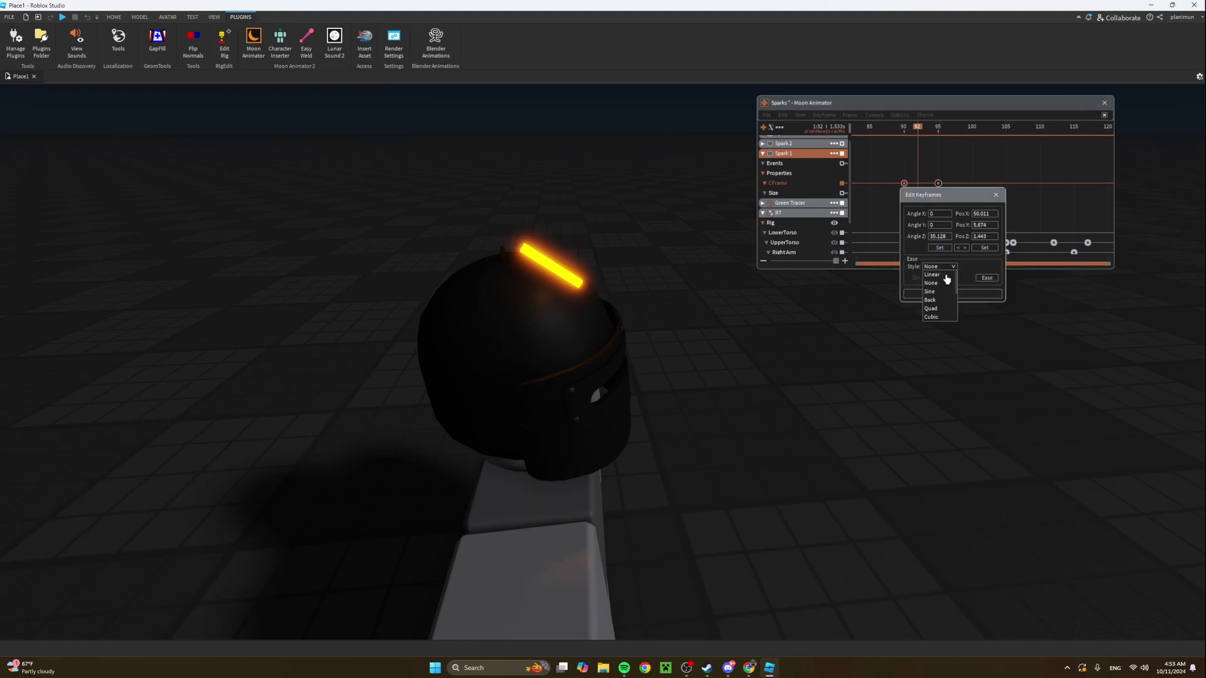
click(947, 279)
click(947, 294)
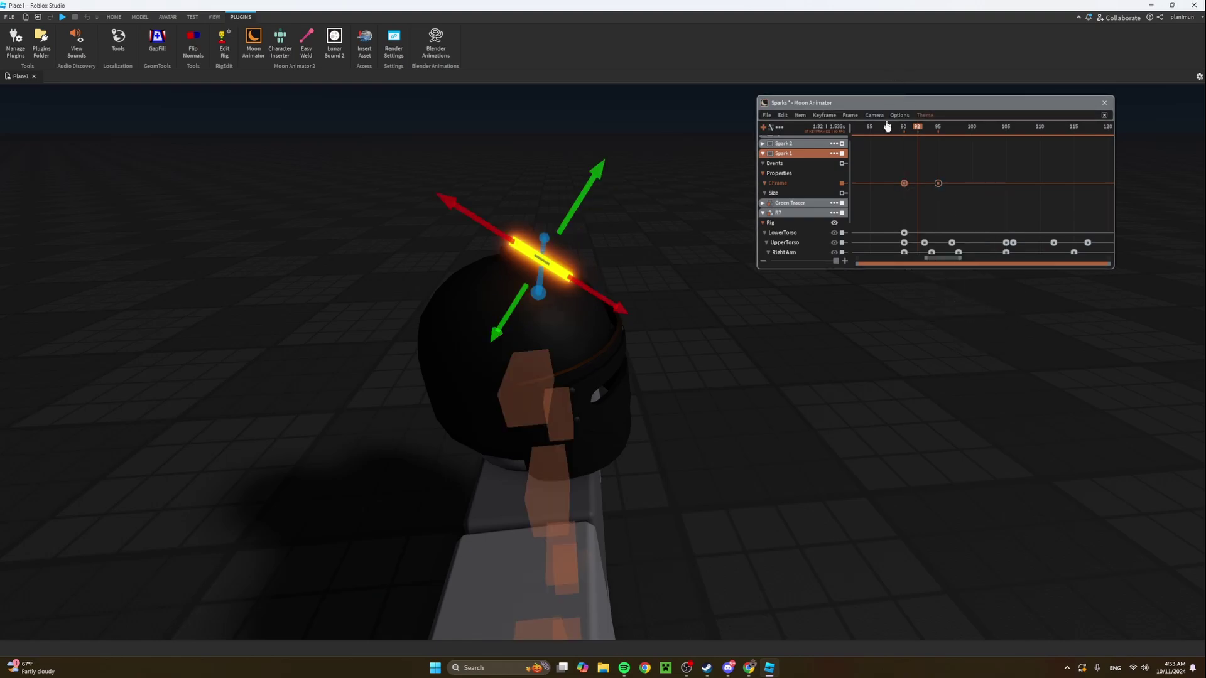
double_click(938, 183)
click(975, 292)
Rotate Spark 1 about 17° steeper at frame 95 and switch the transform space to World.
drag(904, 131, 937, 131)
click(938, 182)
key(r)
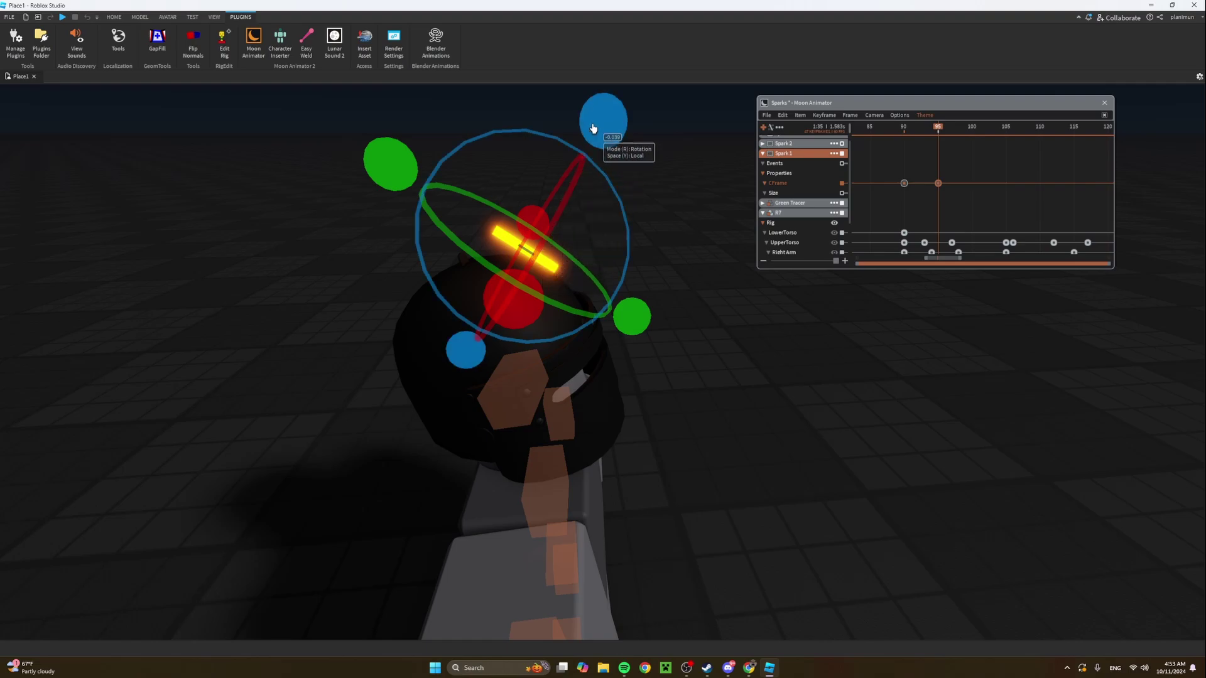
drag(593, 128, 628, 178)
key(r)
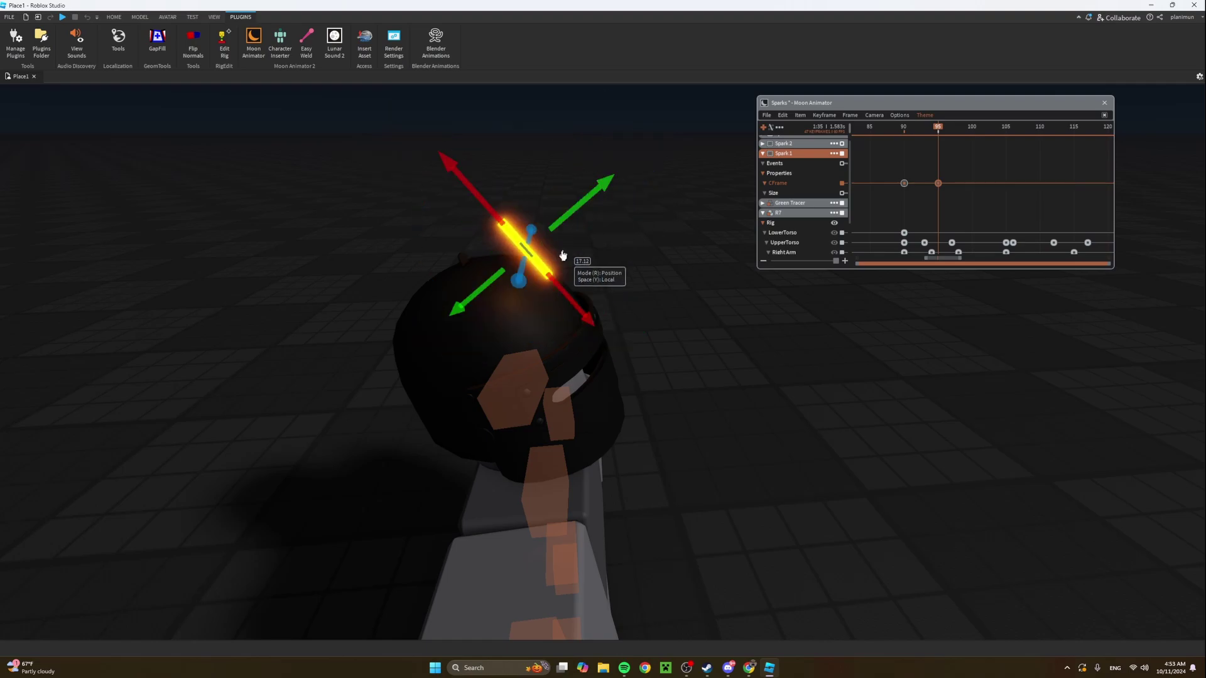
key(y)
click(905, 128)
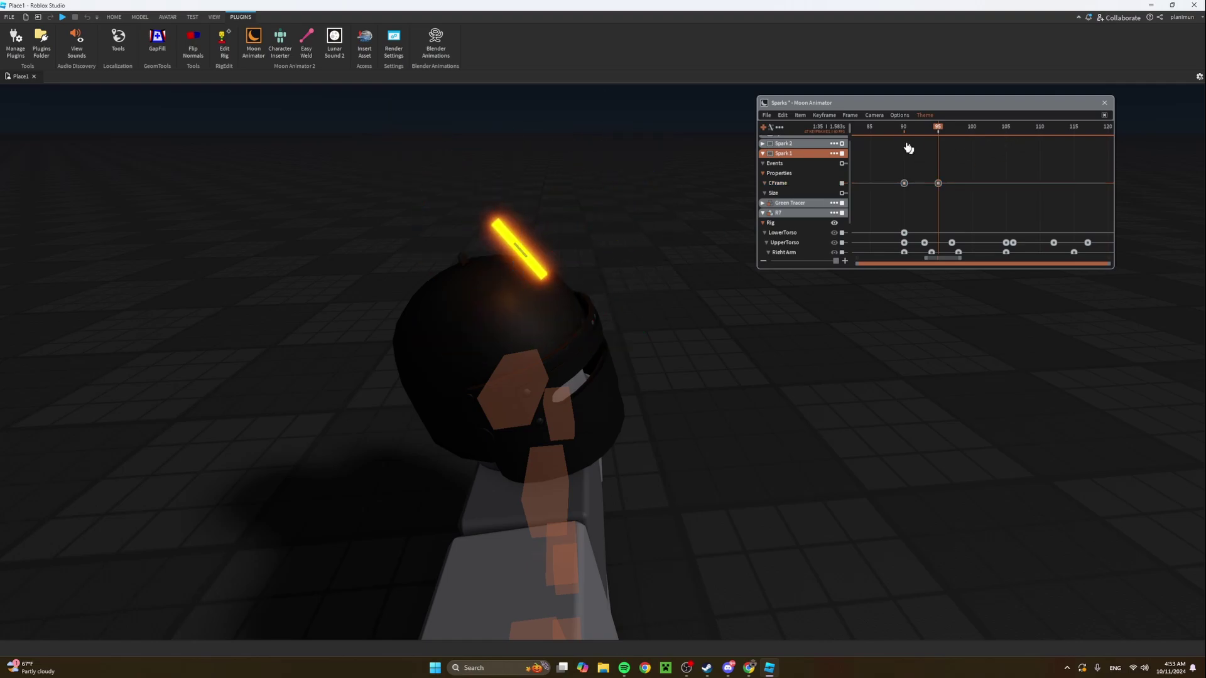
At frame 100, rotate Spark 1 about 12° steeper and move it slightly back and up from the helmet.
drag(906, 130, 972, 133)
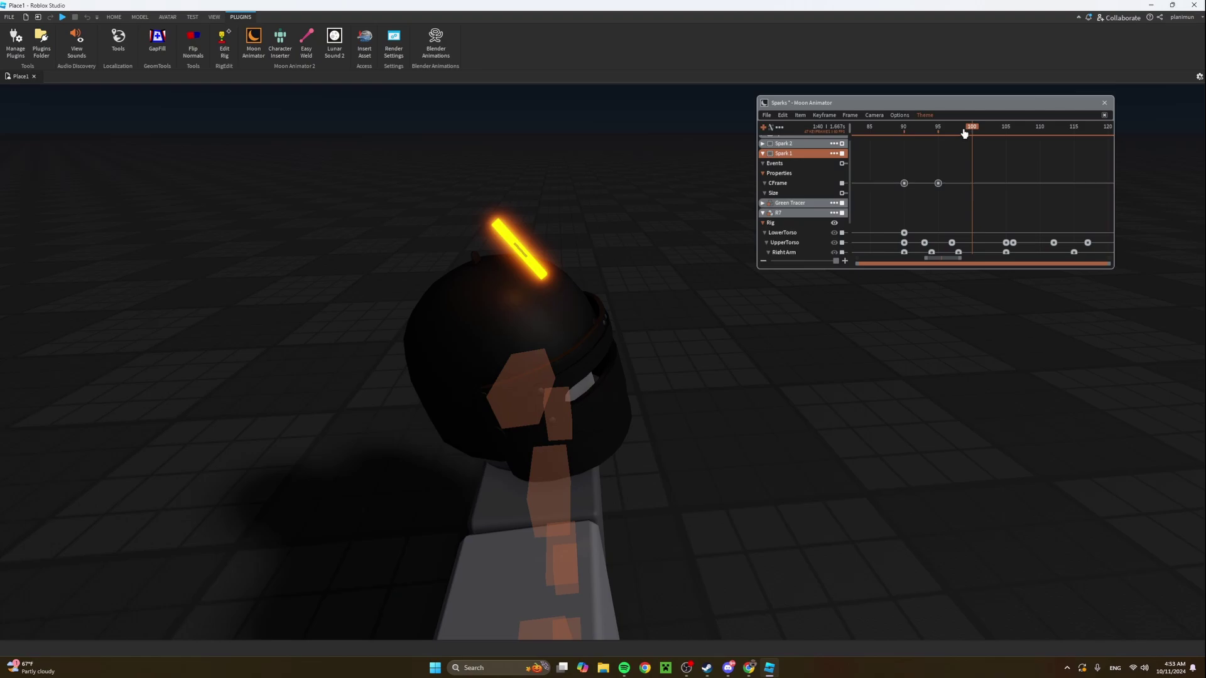
right_drag(513, 275, 519, 264)
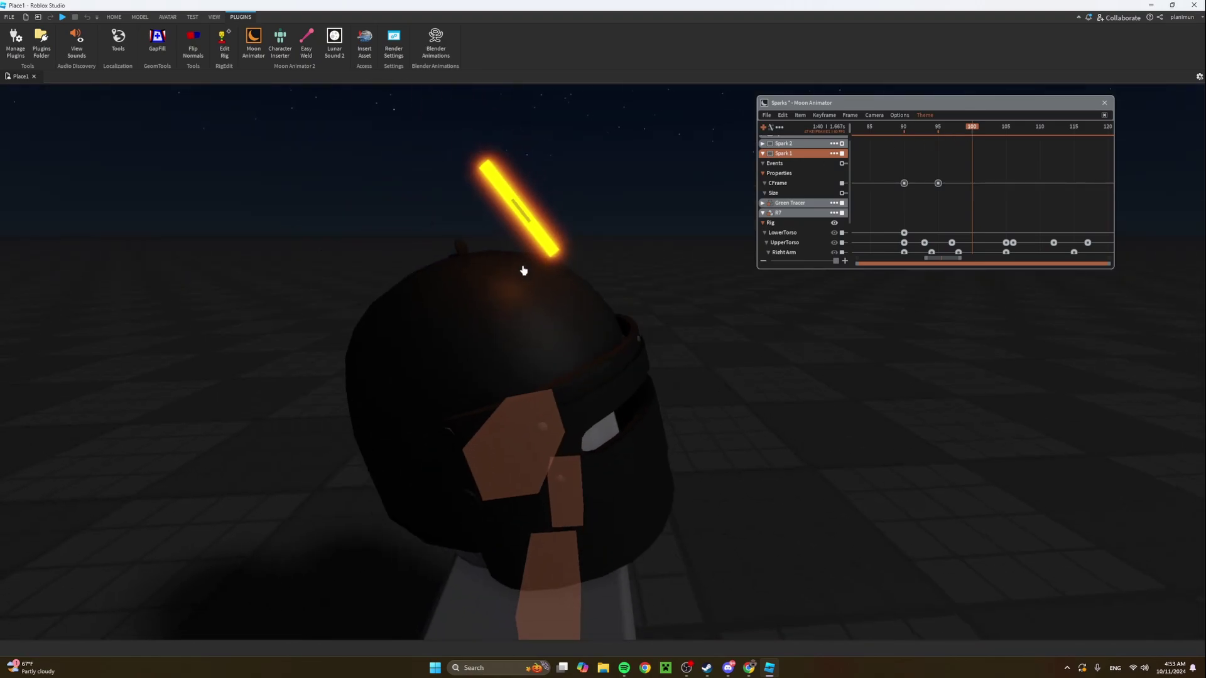
click(528, 223)
scroll(540, 219, down, 2)
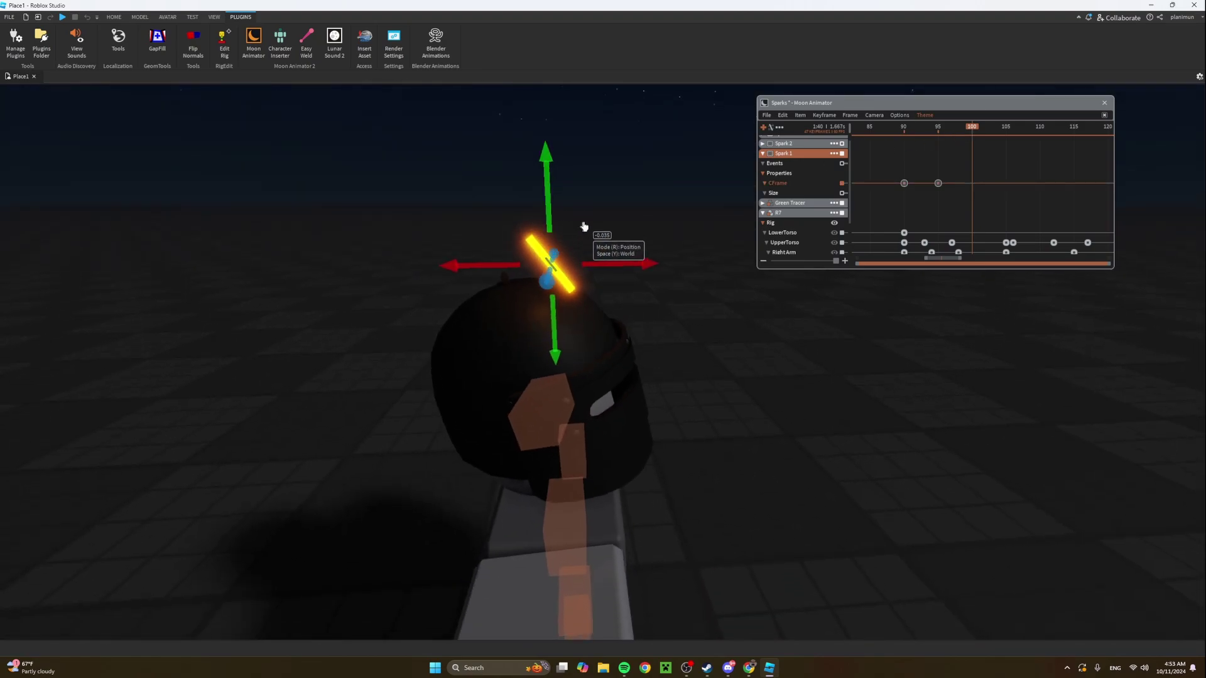
key(r)
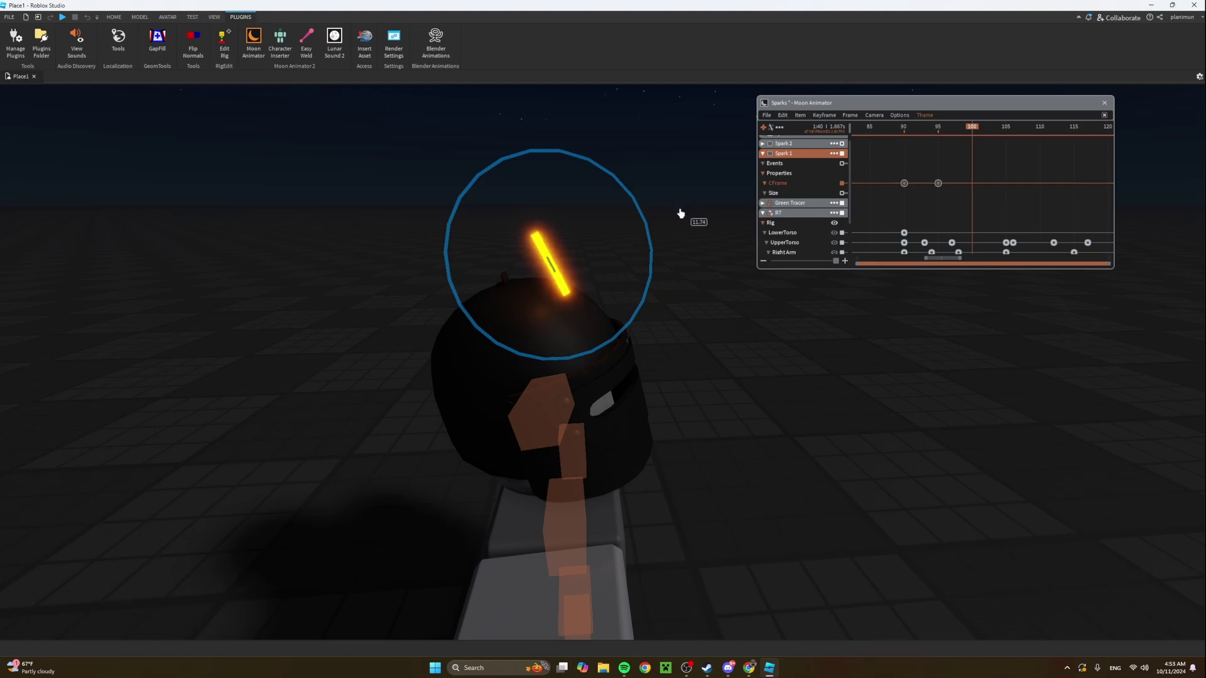
key(r)
drag(601, 264, 600, 268)
drag(544, 217, 541, 206)
mouse_move(883, 133)
mouse_down()
mouse_move(980, 133)
mouse_move(885, 141)
mouse_up()
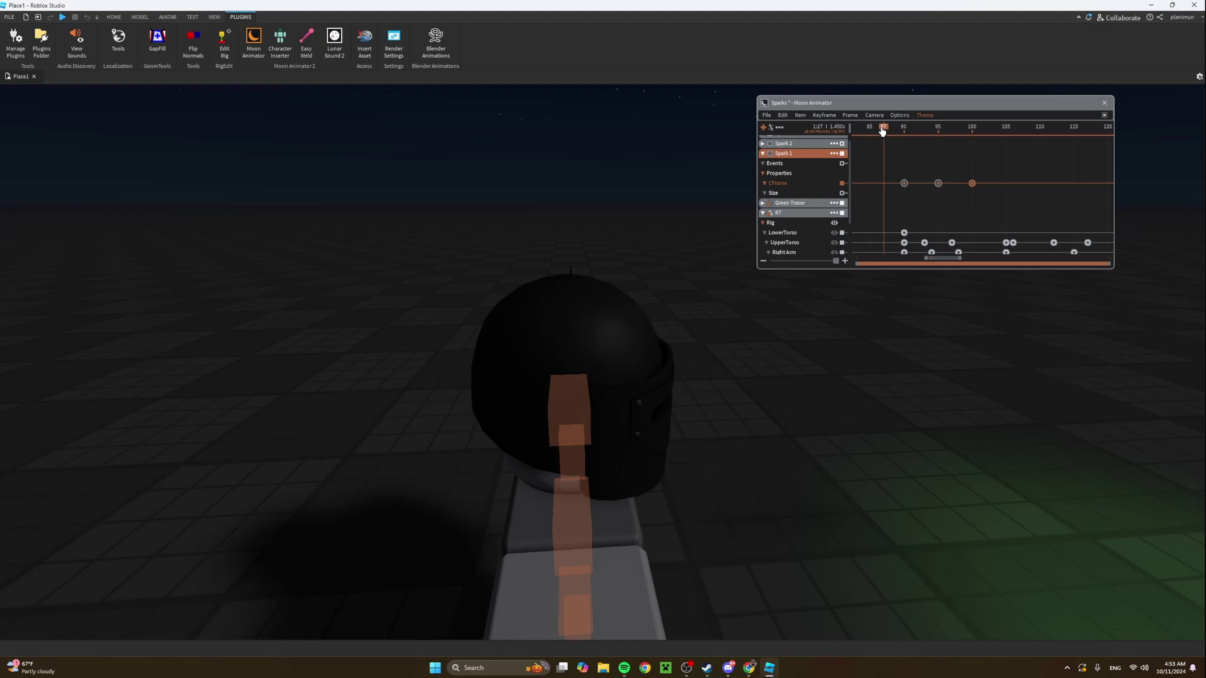
drag(881, 130, 972, 132)
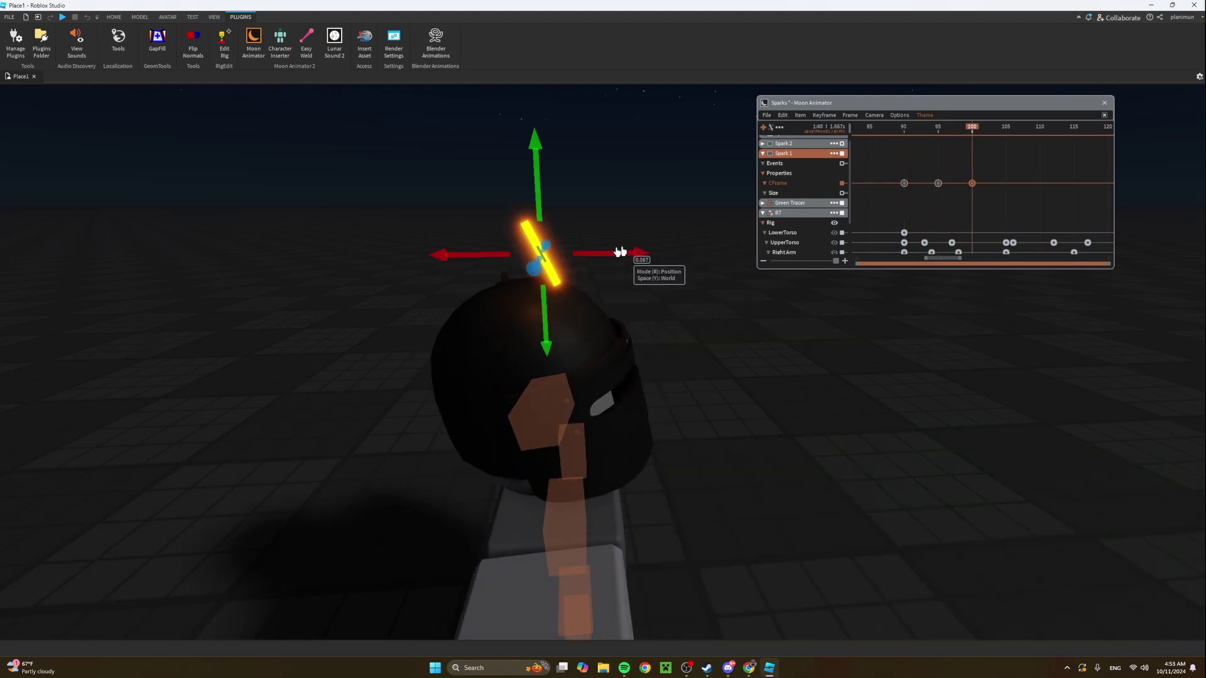
drag(545, 344, 546, 339)
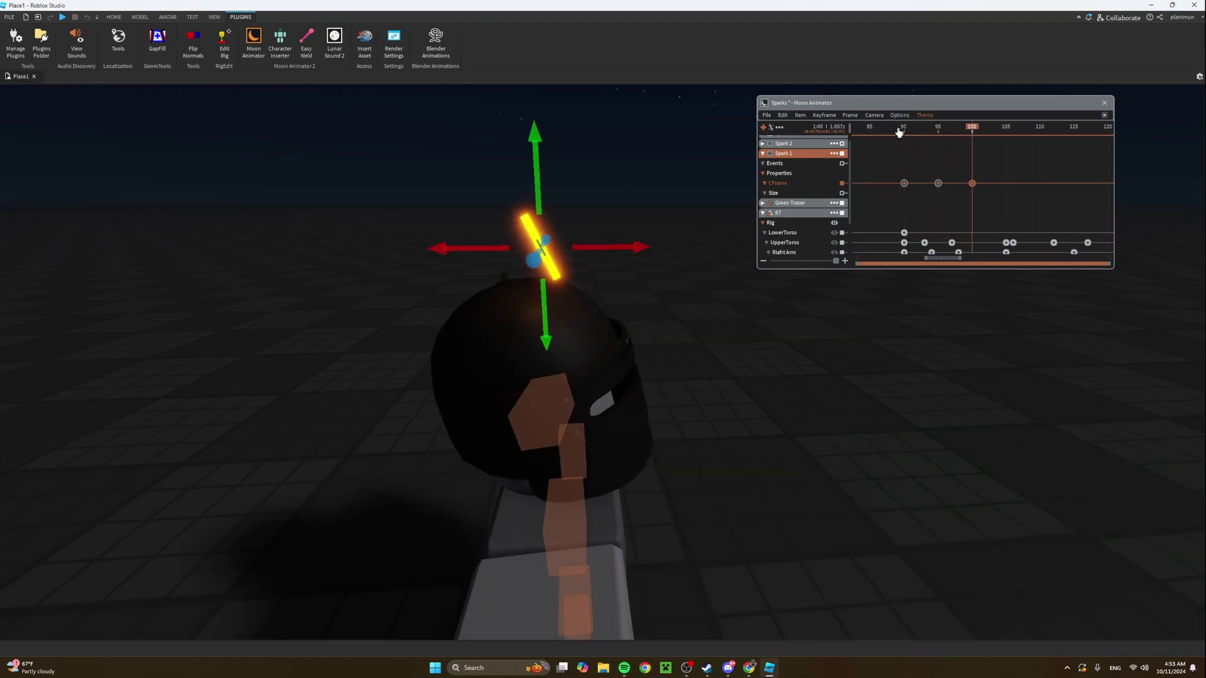
Add a CFrame keyframe for Spark 1 at frame 101 and move the spark straight down, out of sight below the floor.
drag(898, 131, 978, 130)
click(932, 152)
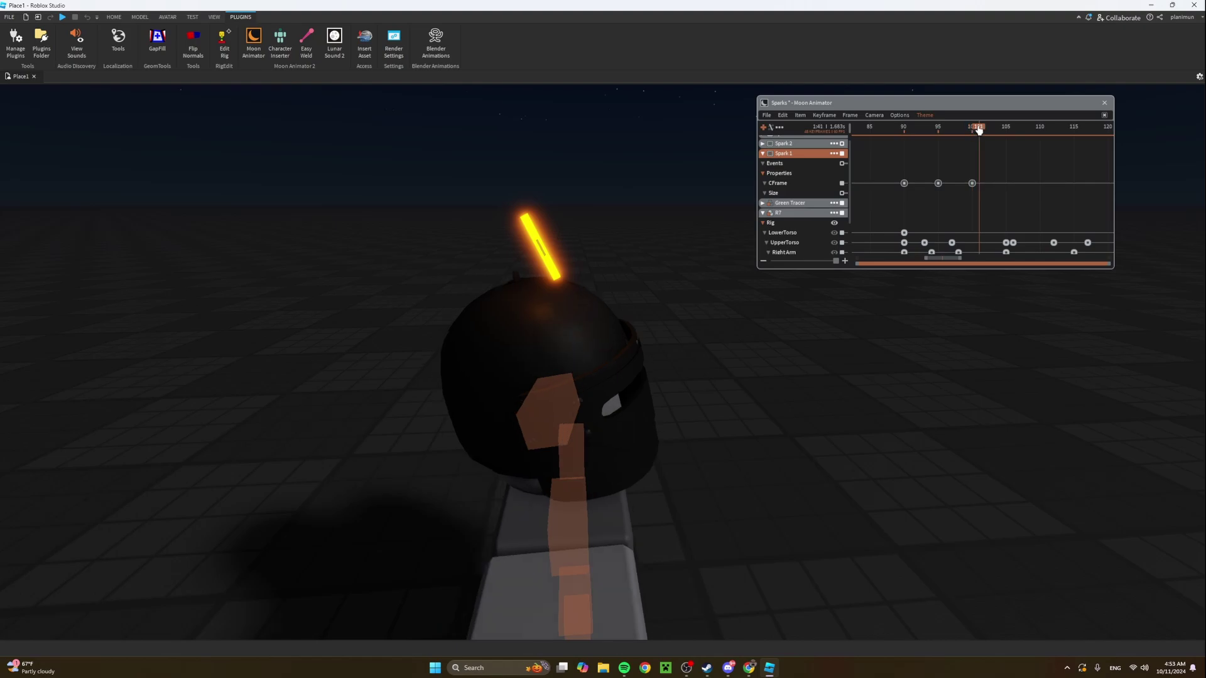
click(779, 187)
key(equal)
right_drag(519, 328, 512, 323)
scroll(631, 171, down, 6)
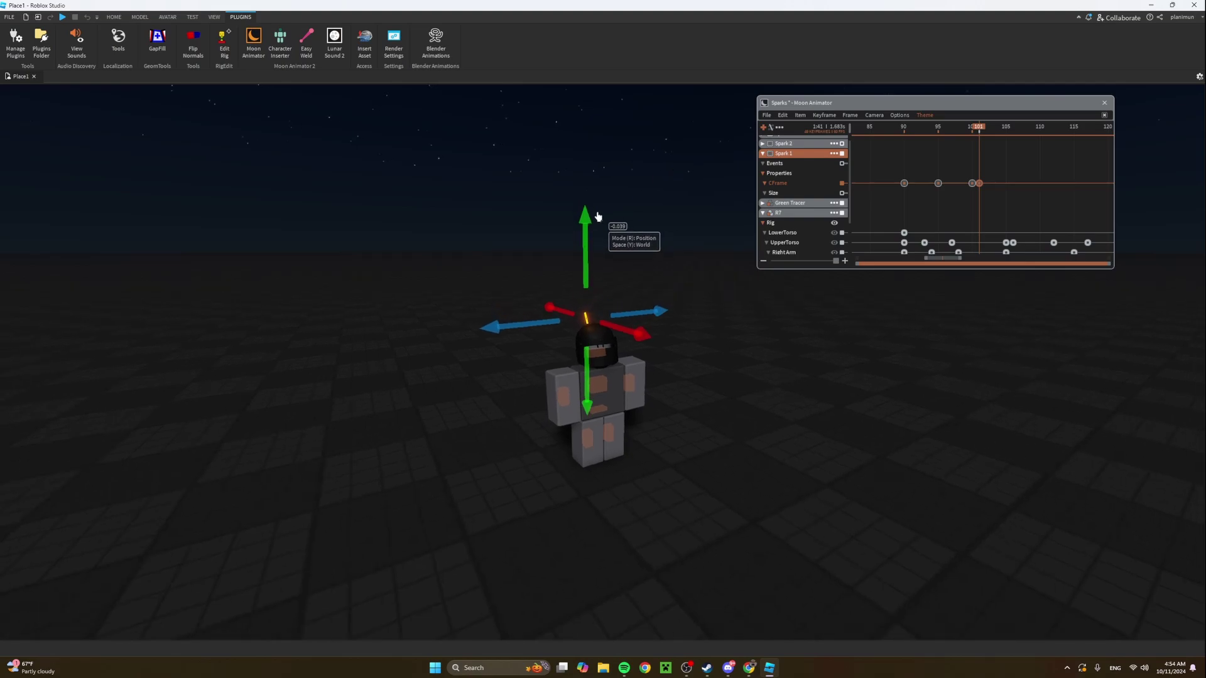
drag(584, 219, 591, 486)
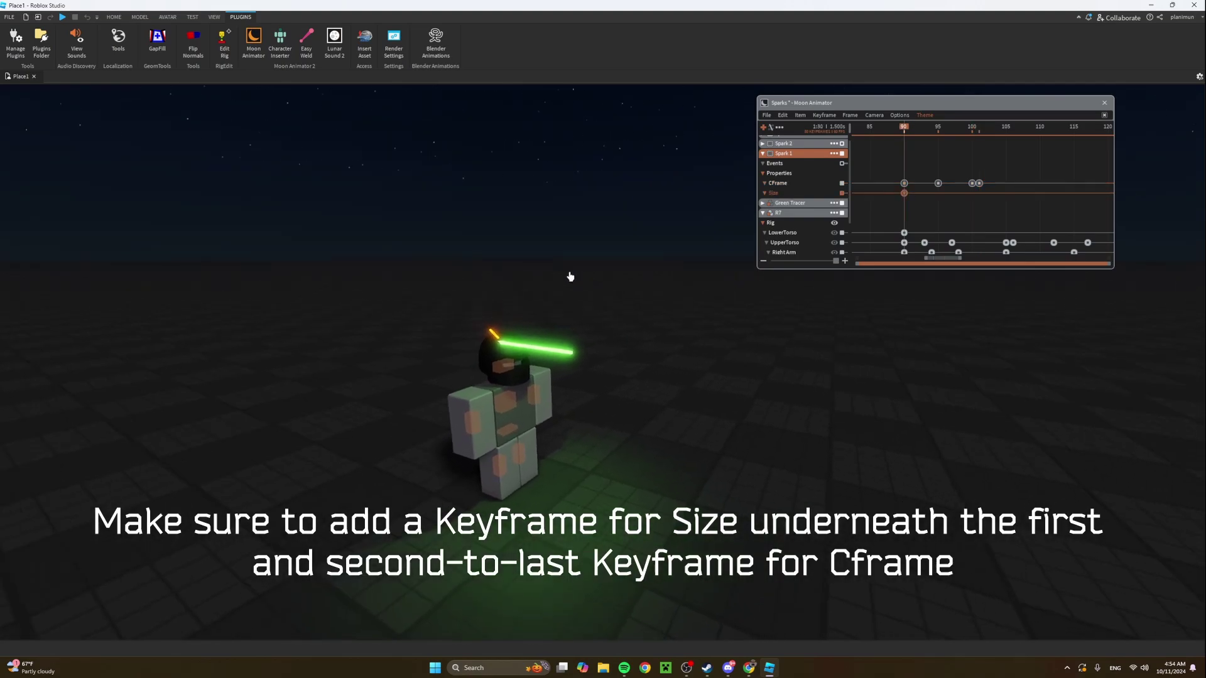
Add a Size keyframe for Spark 1 at frame 100 and set its Vector3 size to 0, 0.048, 0.048.
scroll(566, 270, up, 5)
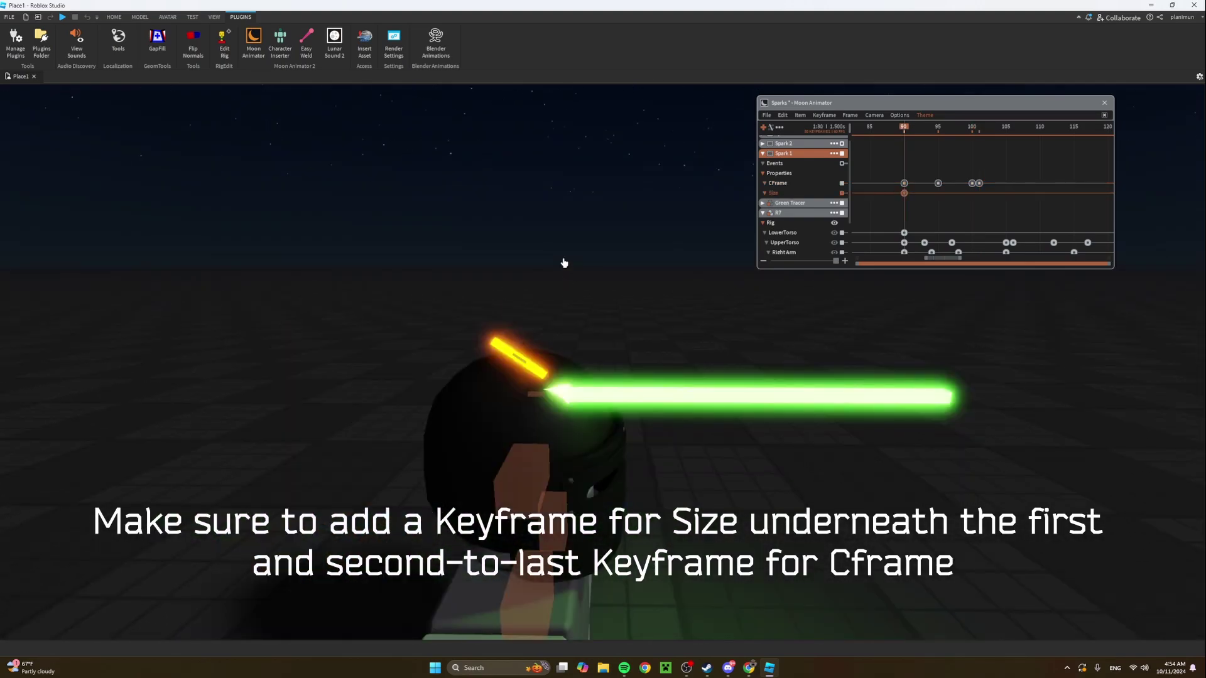
scroll(563, 262, up, 3)
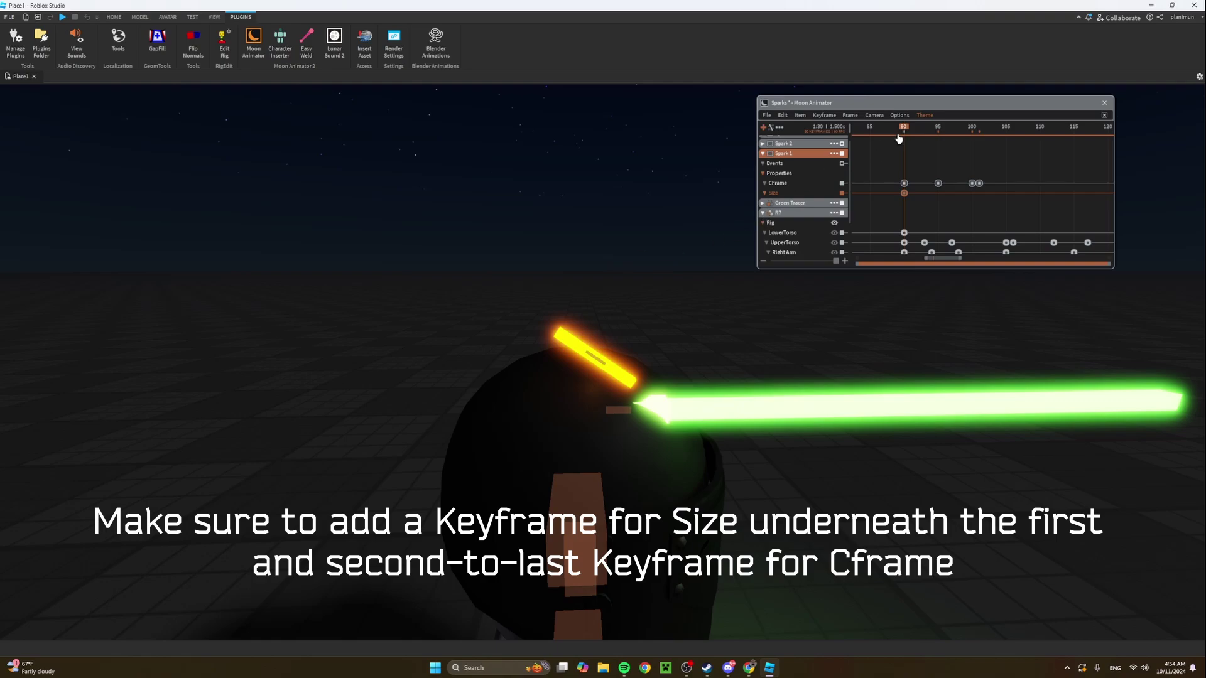
drag(905, 131, 964, 133)
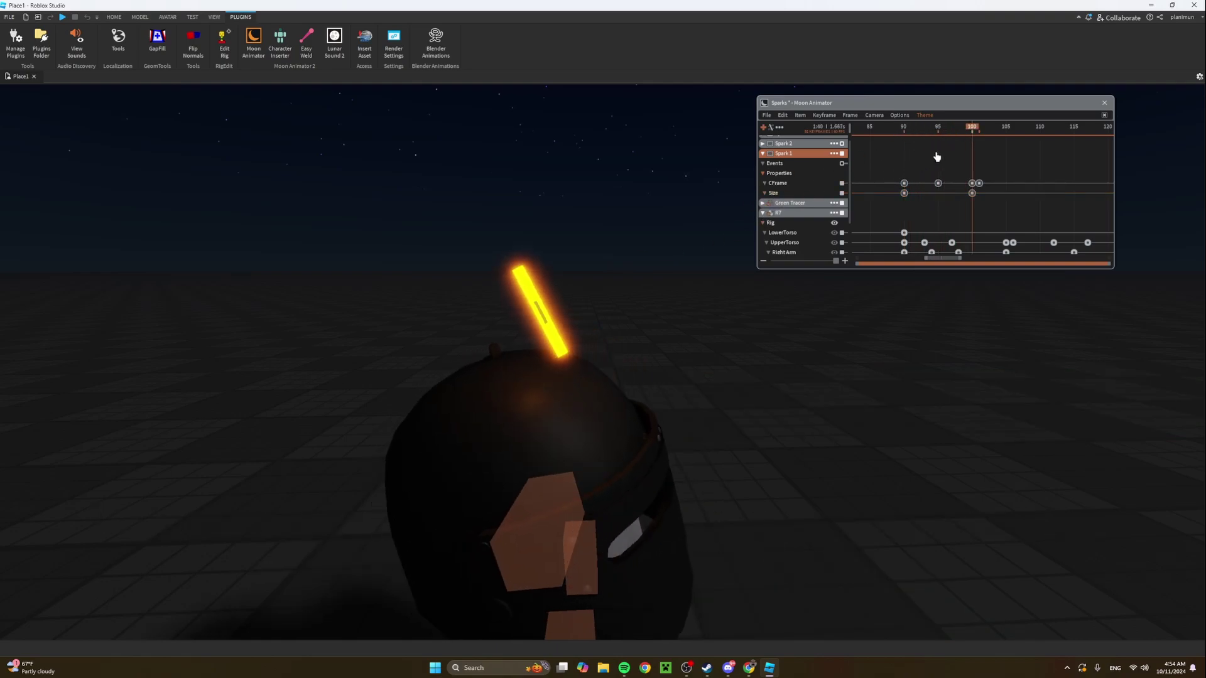
double_click(972, 194)
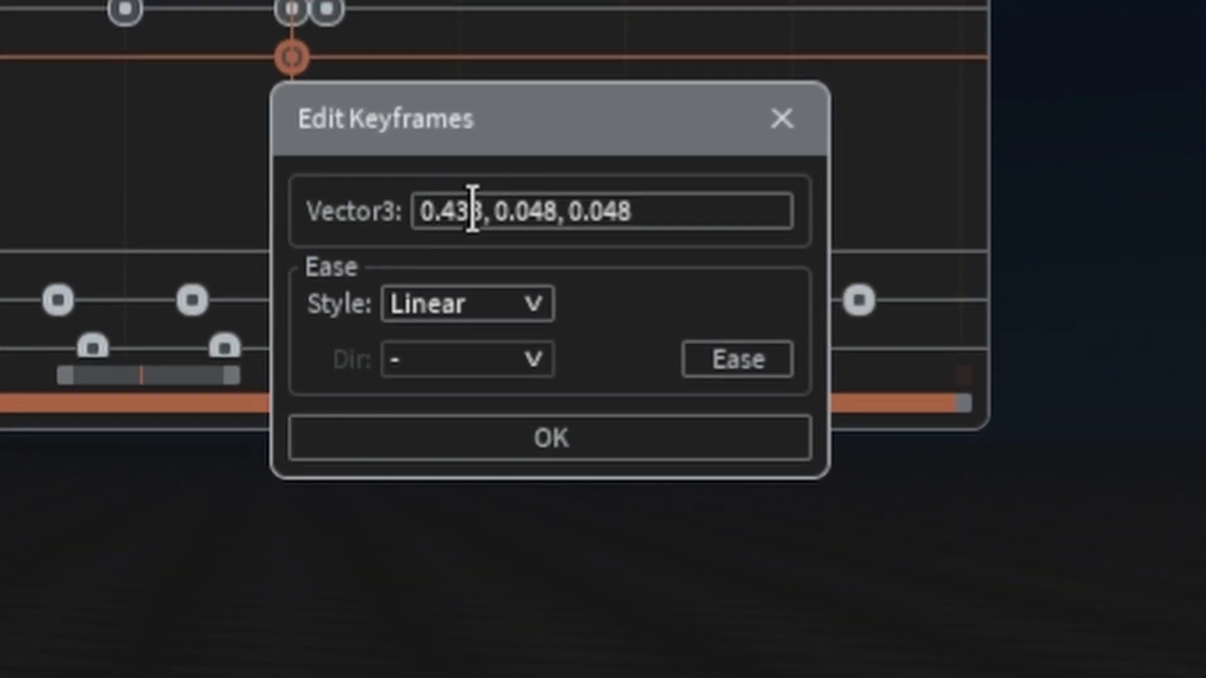
drag(489, 209, 437, 195)
key(BackSpace)
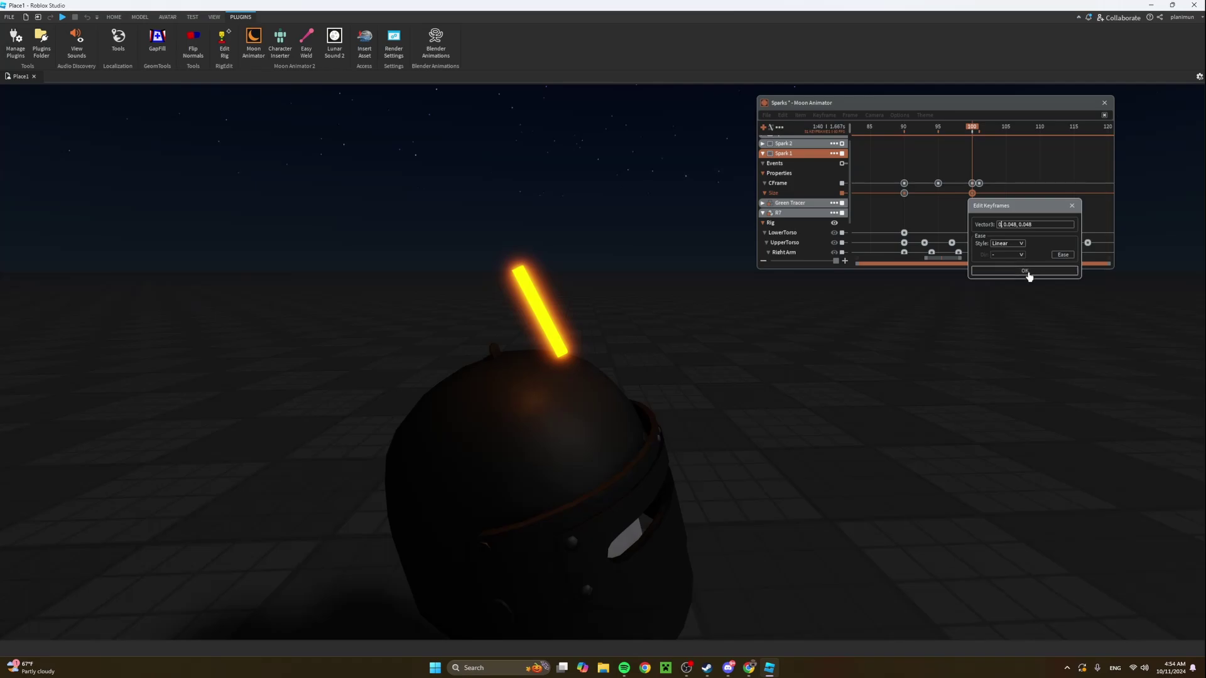
click(1024, 271)
Play back and scrub the frames around the impact to check Spark 1's flight and shrinking.
right_drag(802, 337, 802, 336)
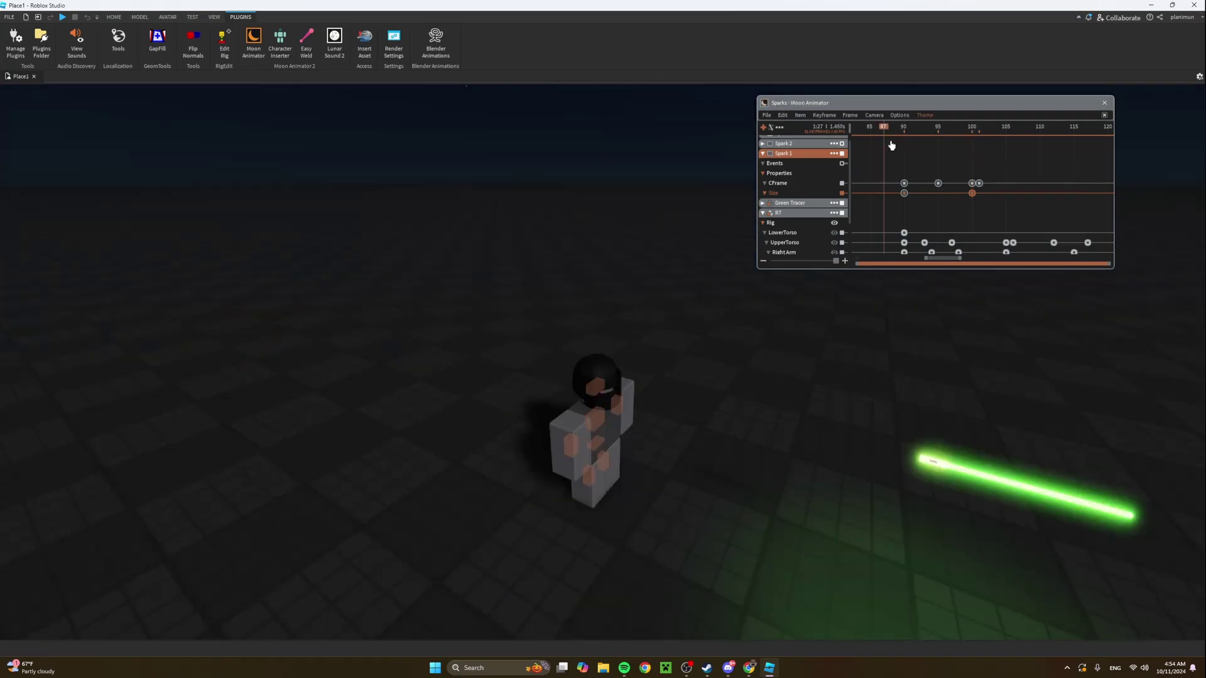
right_drag(727, 291, 728, 291)
key(w)
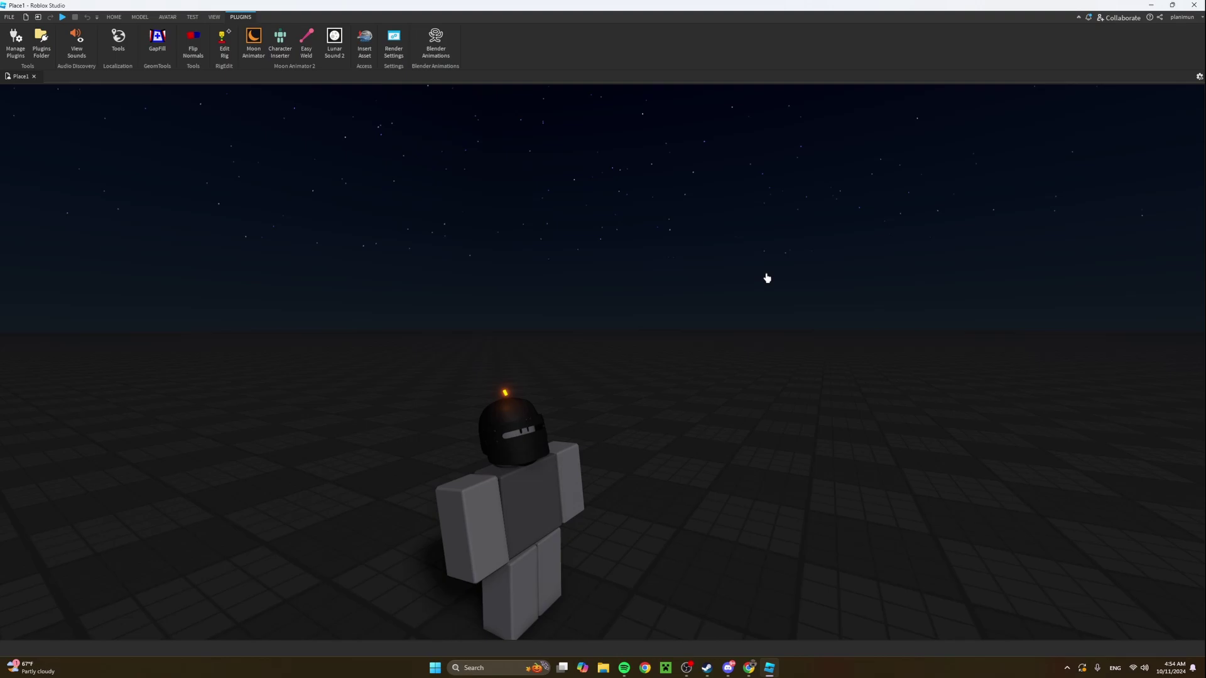
key(w)
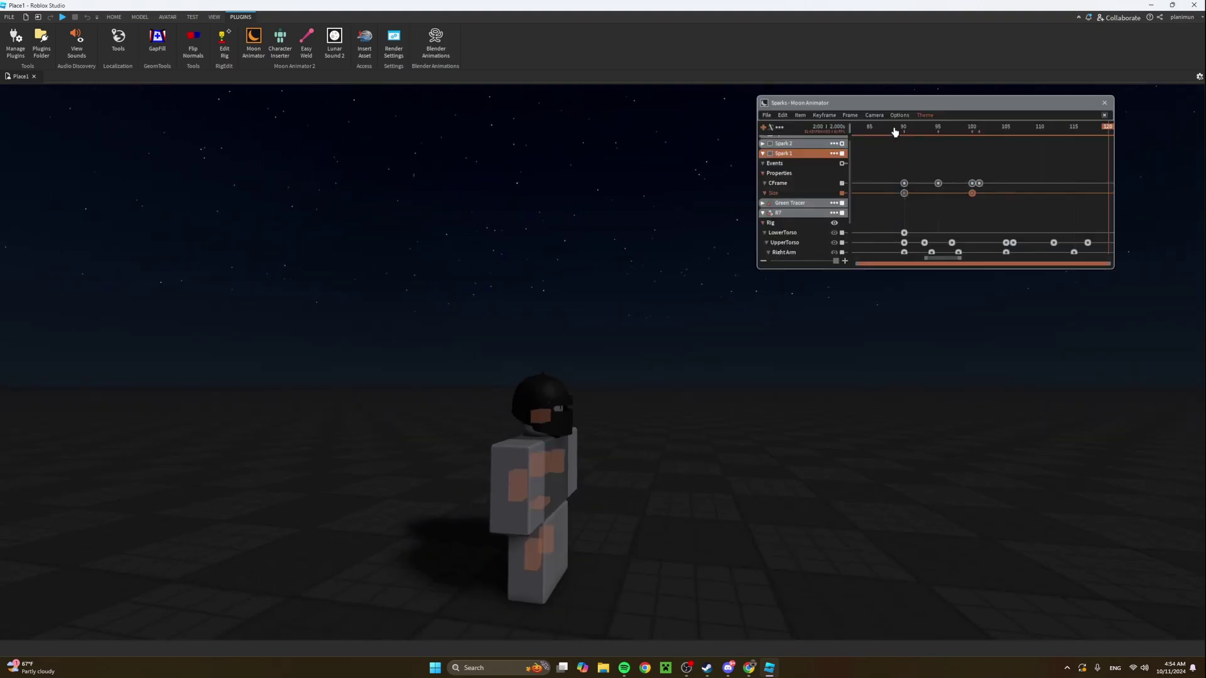
drag(896, 142, 954, 143)
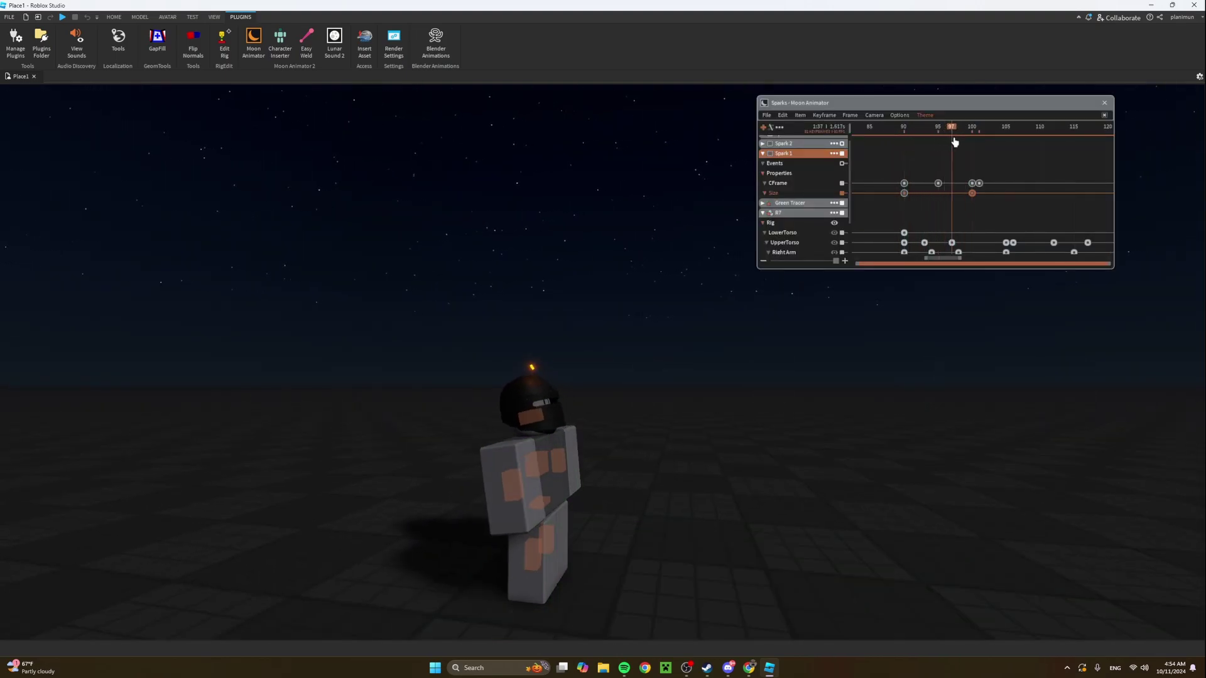
key(w)
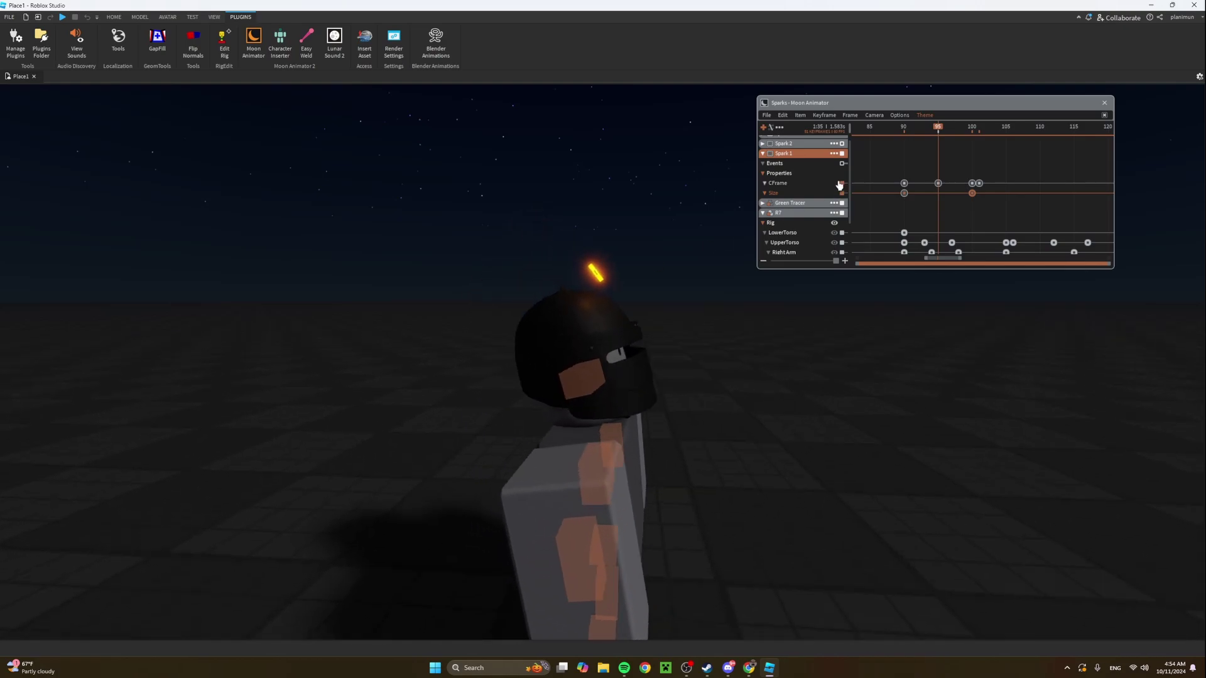
At frame 100, raise Spark 1 slightly above the helmet and adjust its horizontal position in World space.
click(952, 129)
drag(954, 130, 972, 129)
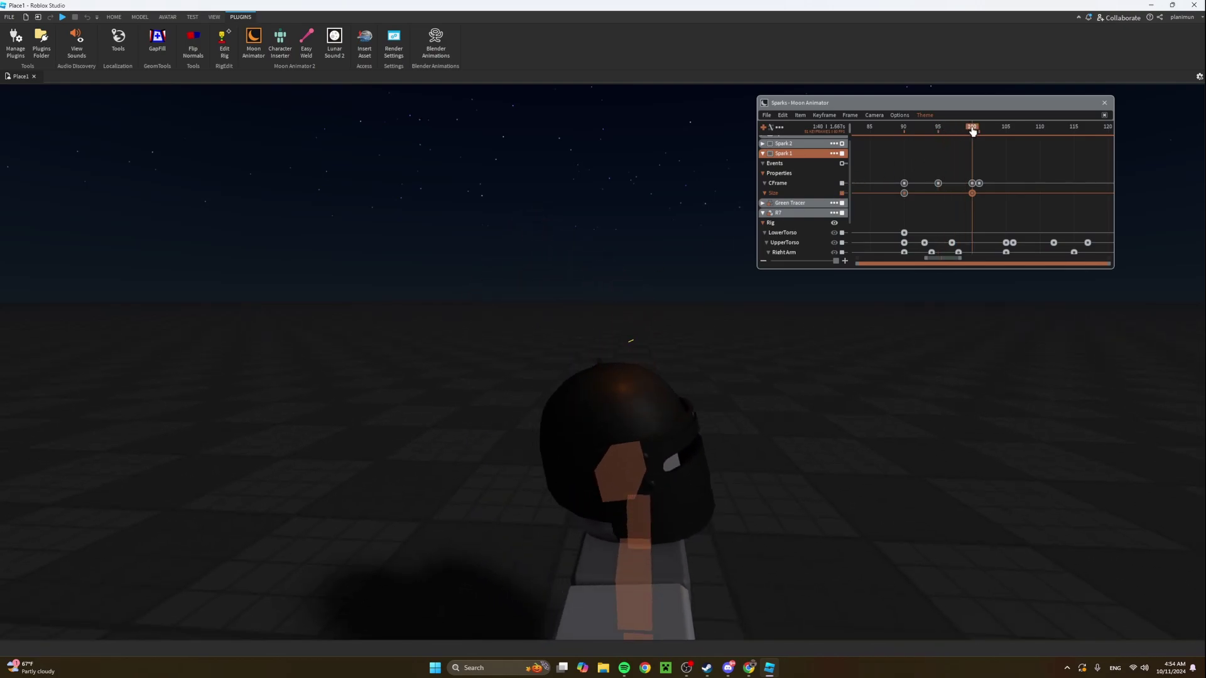
click(972, 182)
drag(632, 301, 633, 287)
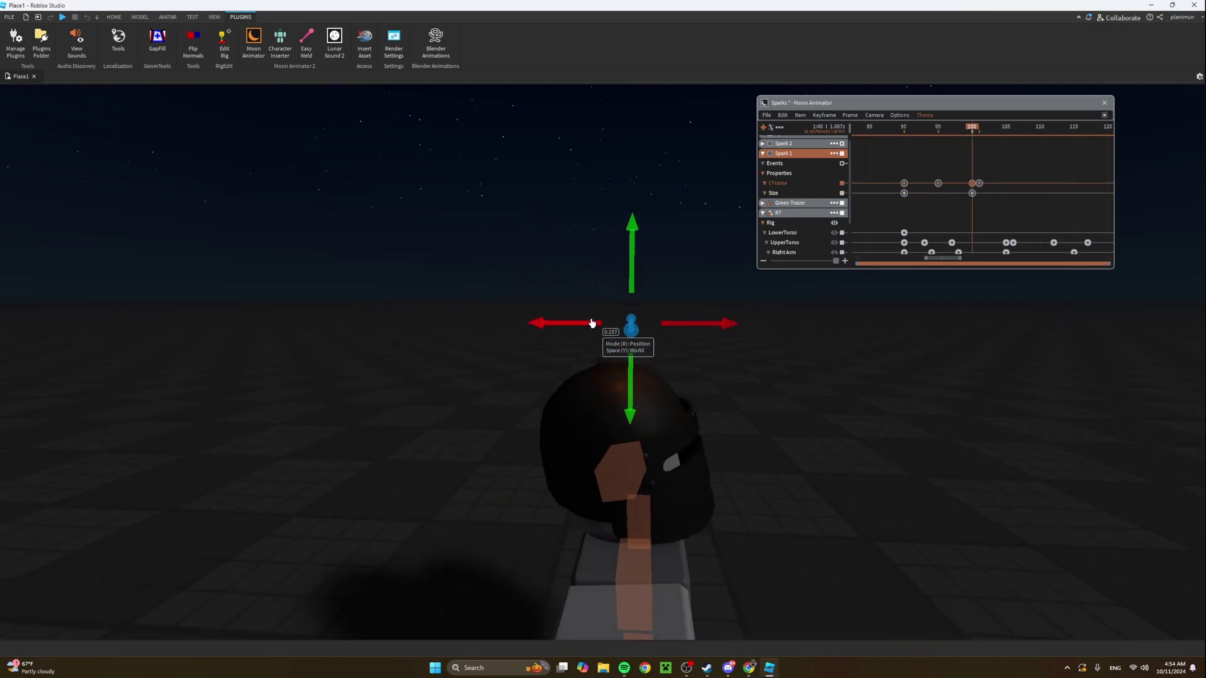
drag(592, 323, 678, 268)
At frame 95, move Spark 1 slightly upward above the helmet.
drag(888, 130, 937, 132)
click(634, 352)
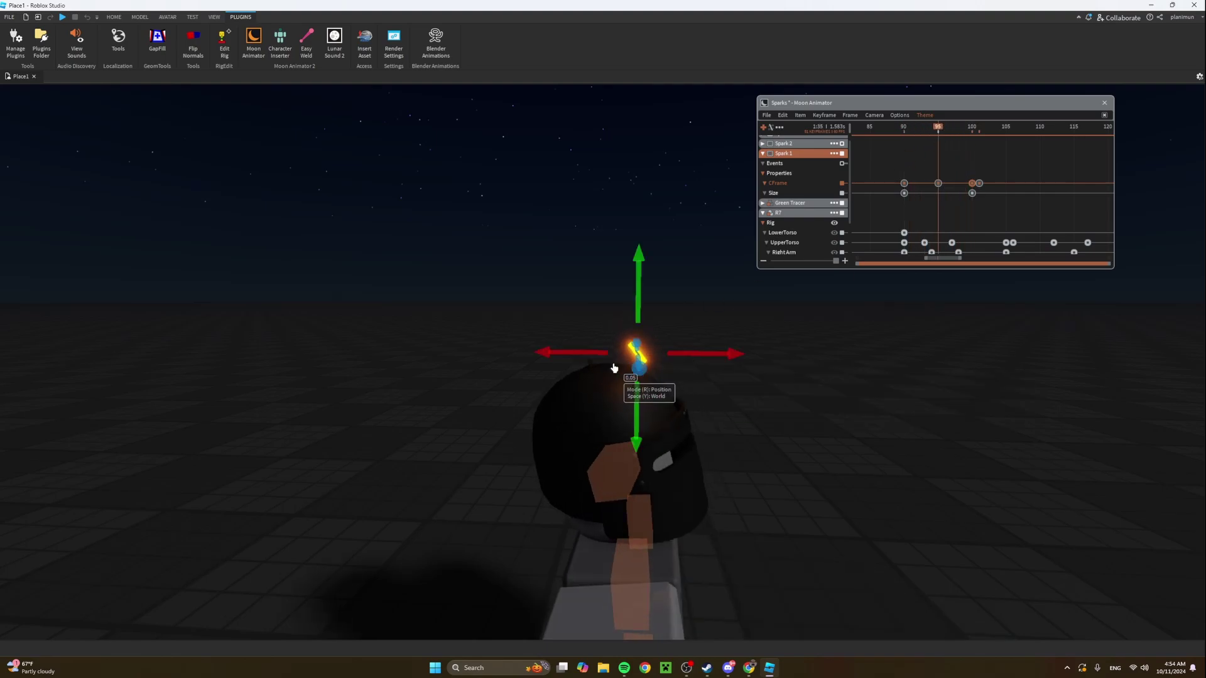
drag(635, 333, 633, 306)
Play back the animation to review Spark 1's adjusted path as the green tracer hits the helmet.
mouse_move(904, 130)
mouse_down()
mouse_move(970, 142)
mouse_move(897, 142)
mouse_up()
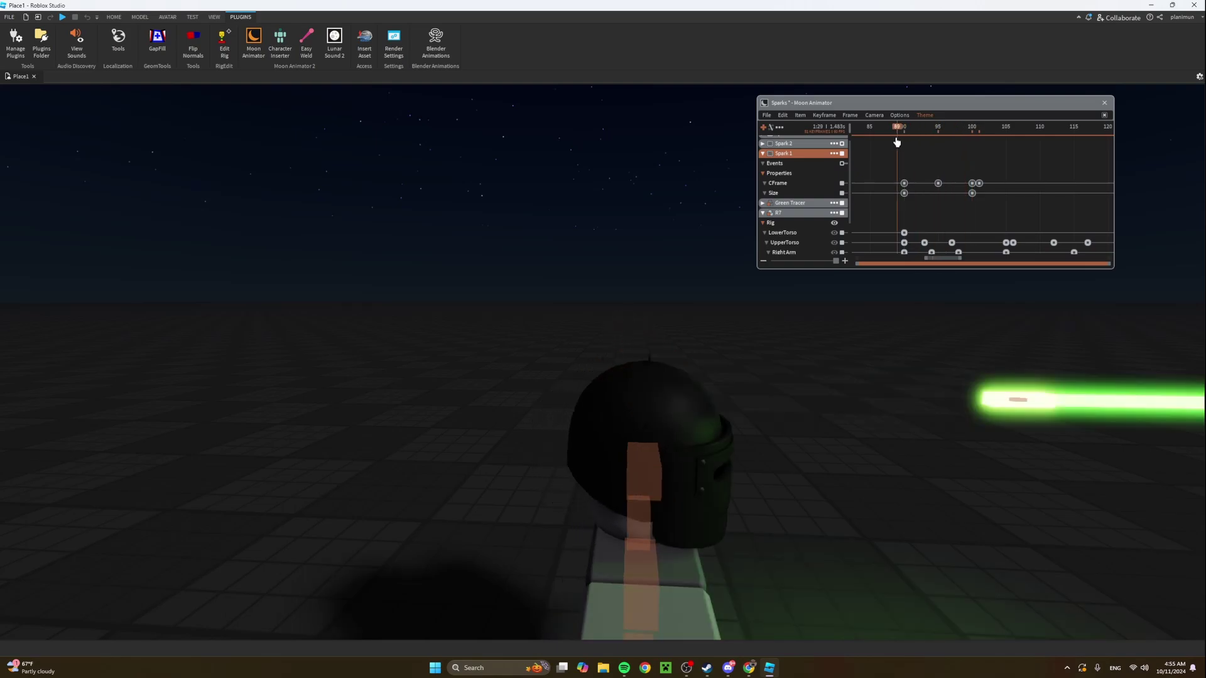
key(space)
key(space)
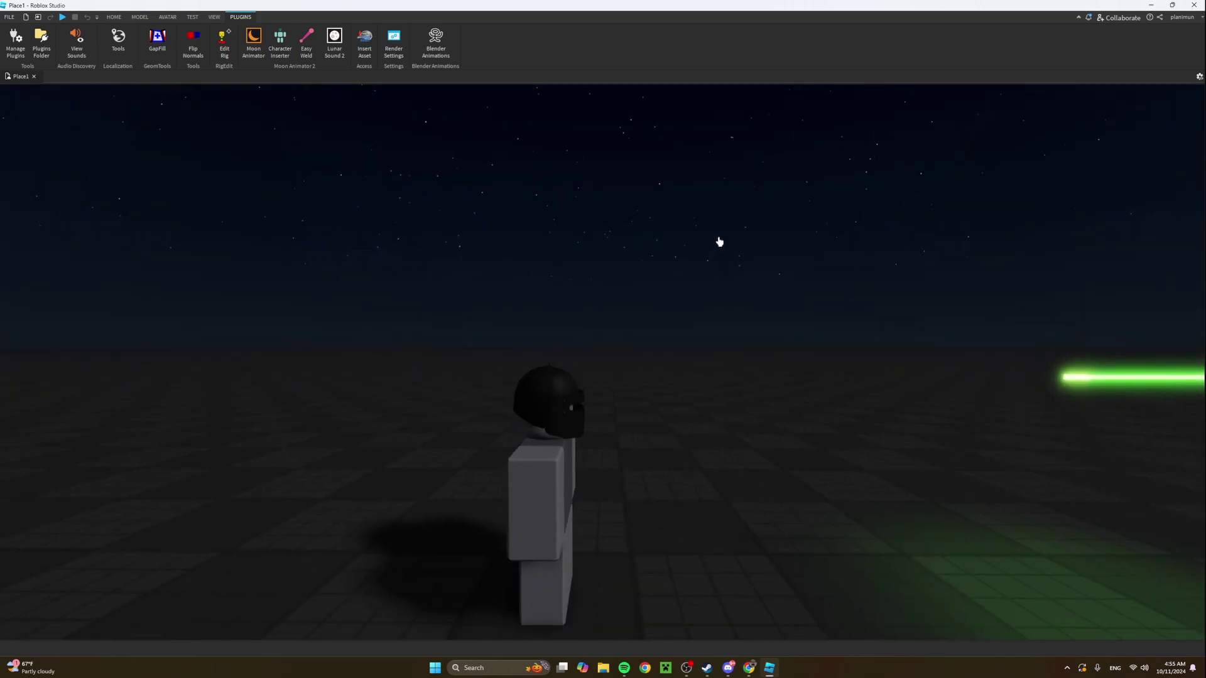
key(space)
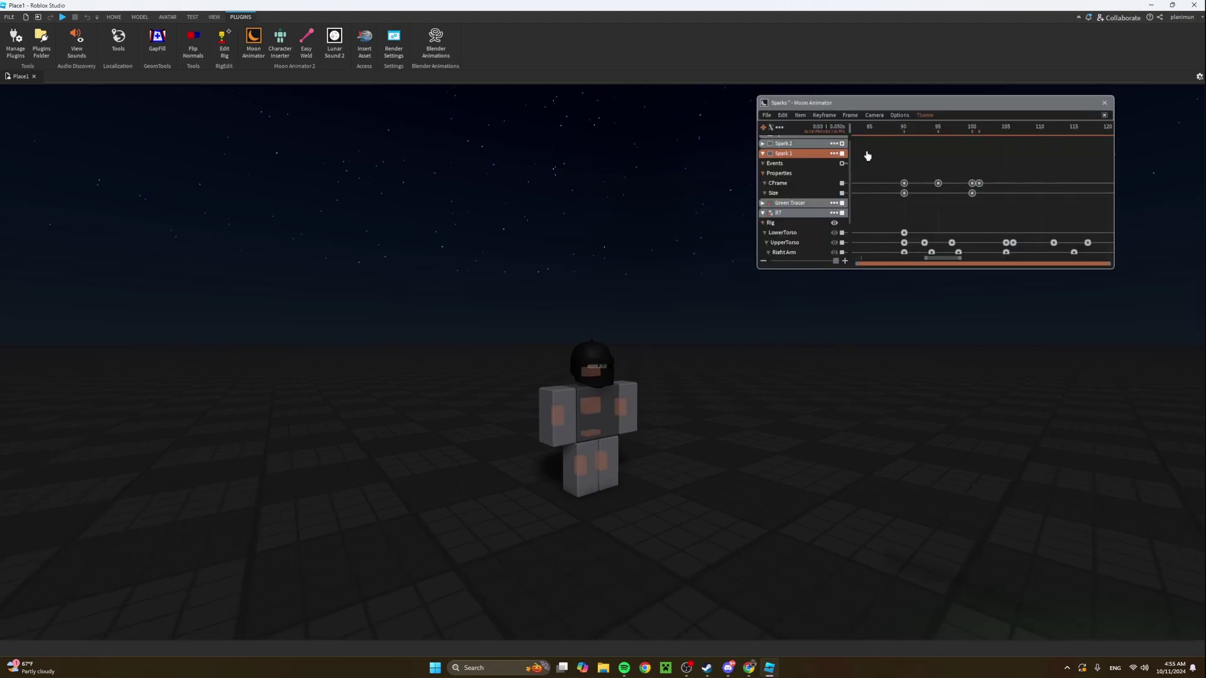
key(space)
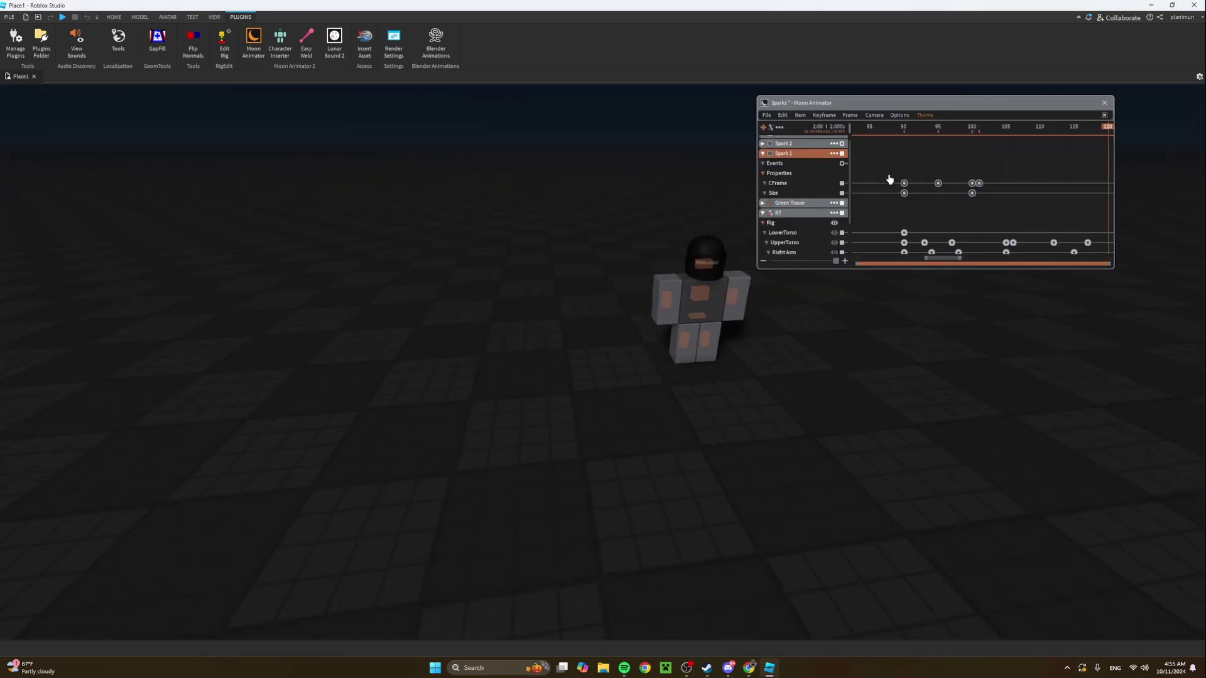
At frame 90, move Spark 2 from the floor to the top of the R7 rig's helmet, right beside Spark 1.
click(903, 127)
scroll(574, 345, up, 5)
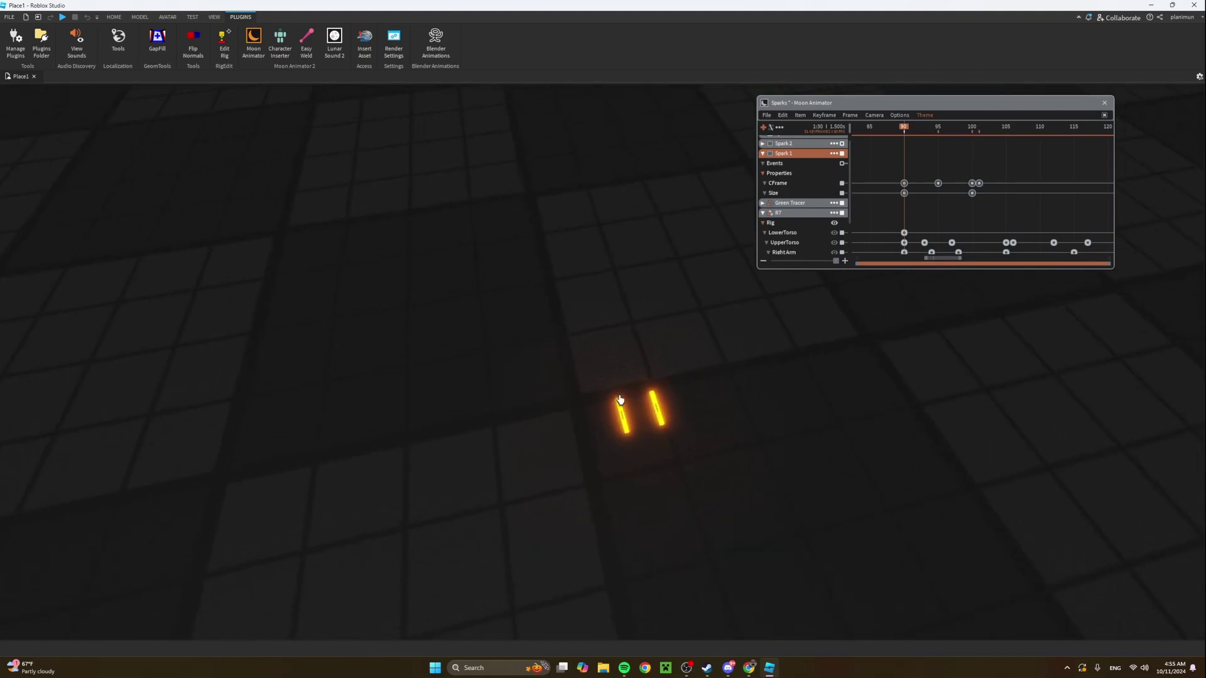
click(628, 416)
drag(669, 405, 674, 402)
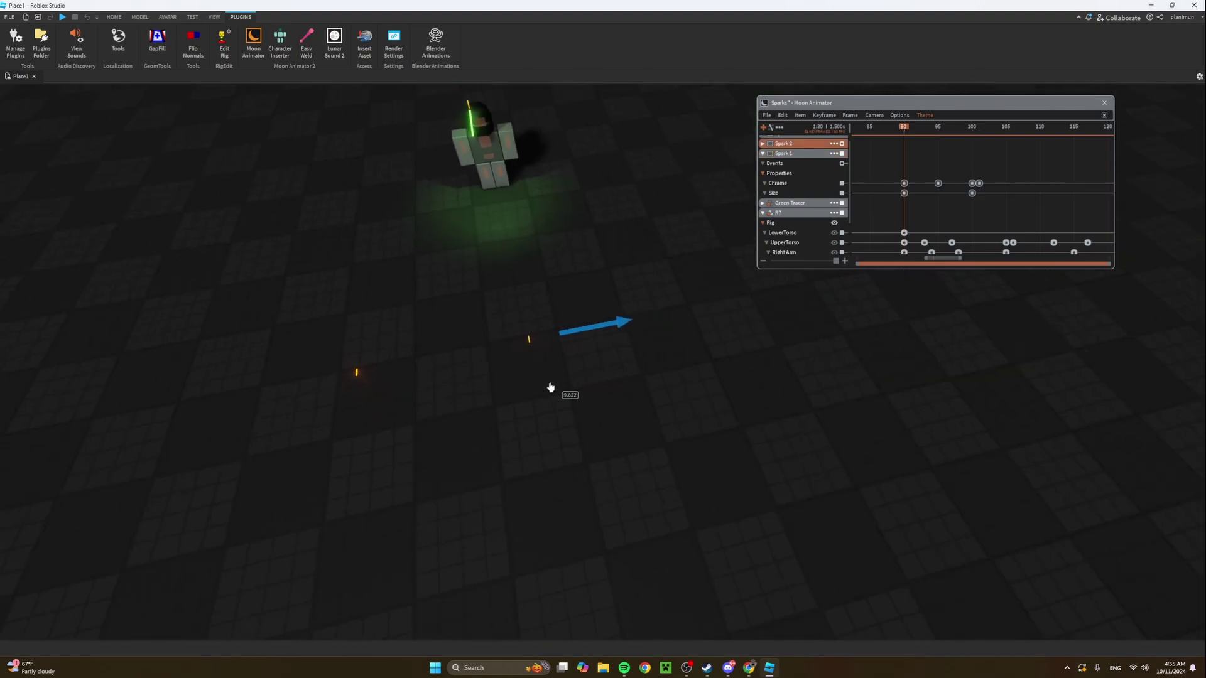
drag(538, 396, 540, 395)
key(a)
right_drag(540, 396, 570, 393)
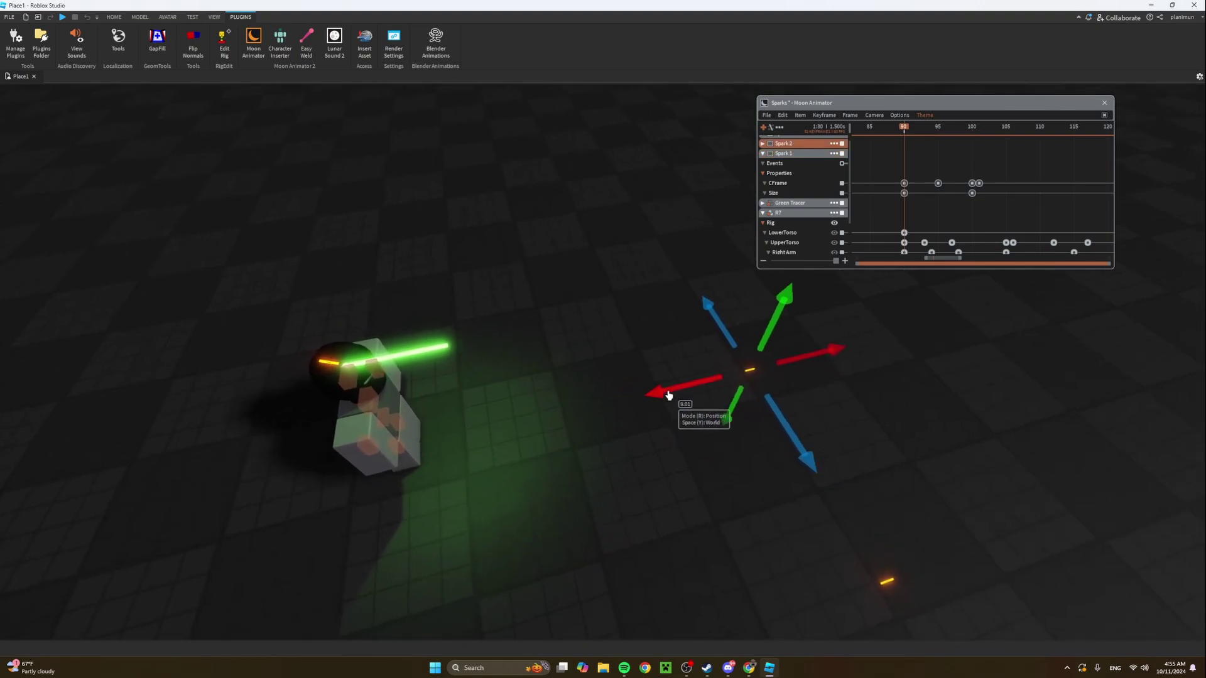
drag(746, 393, 402, 485)
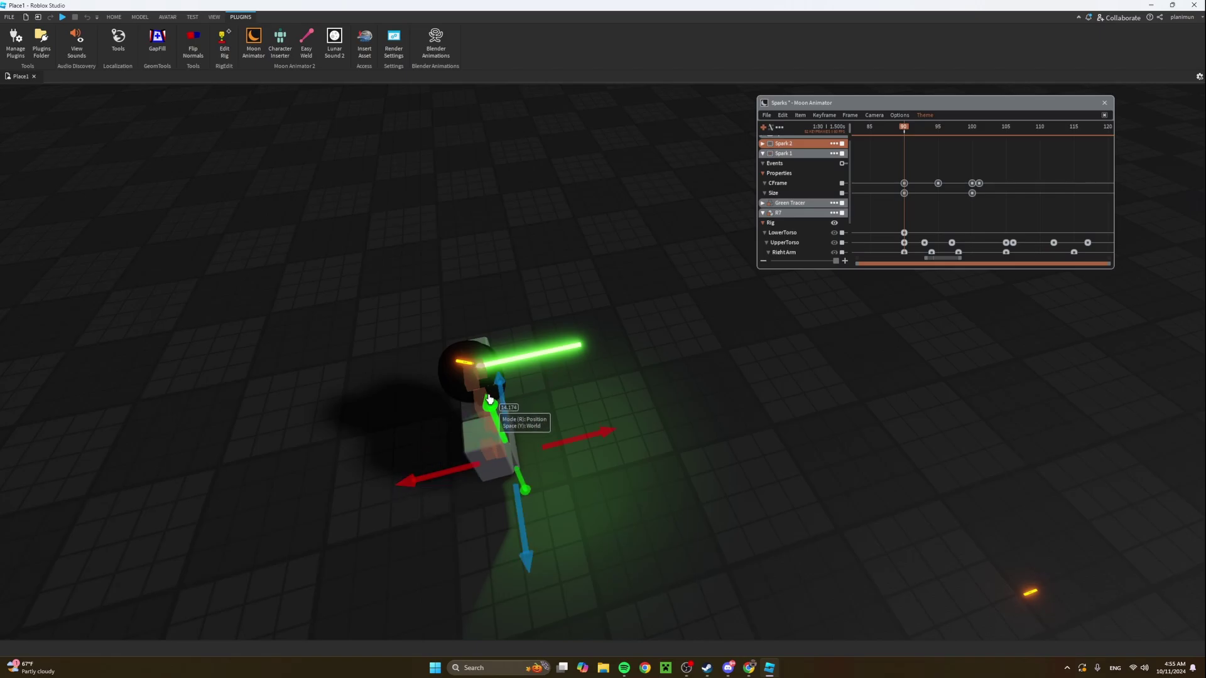
drag(500, 352, 423, 210)
key(f)
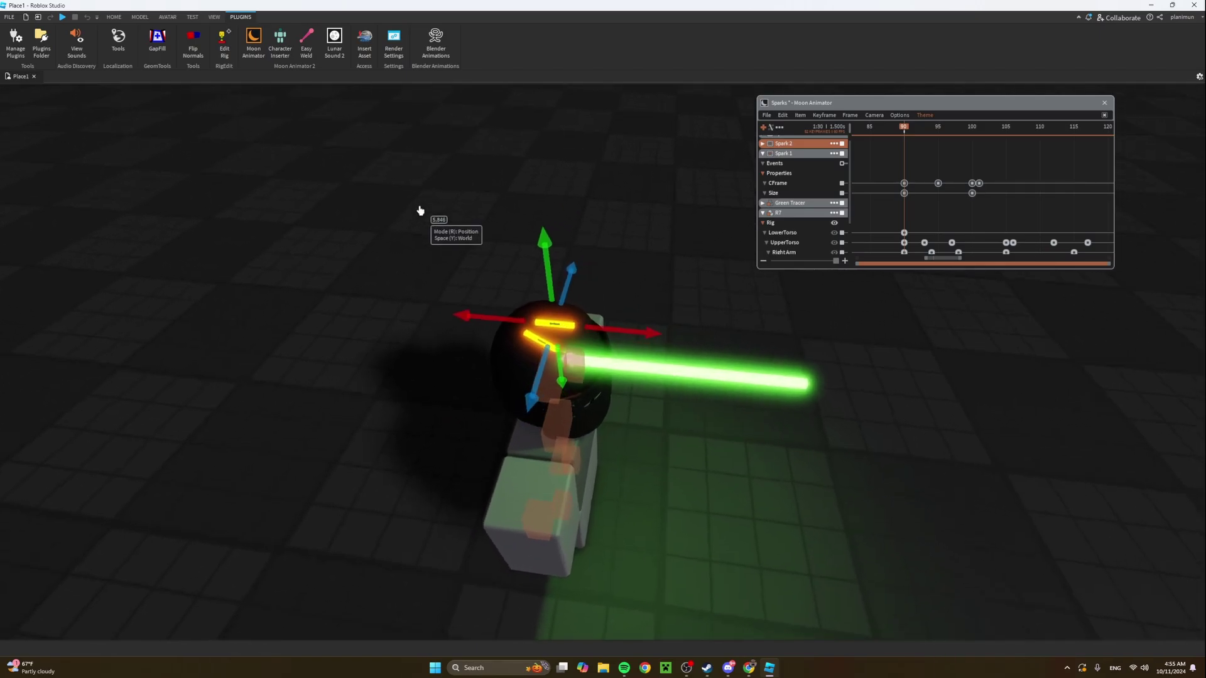
Rotate Spark 2 in Local space so it points away from Spark 1 and tilts up off the helmet.
right_drag(420, 210, 417, 209)
key(r)
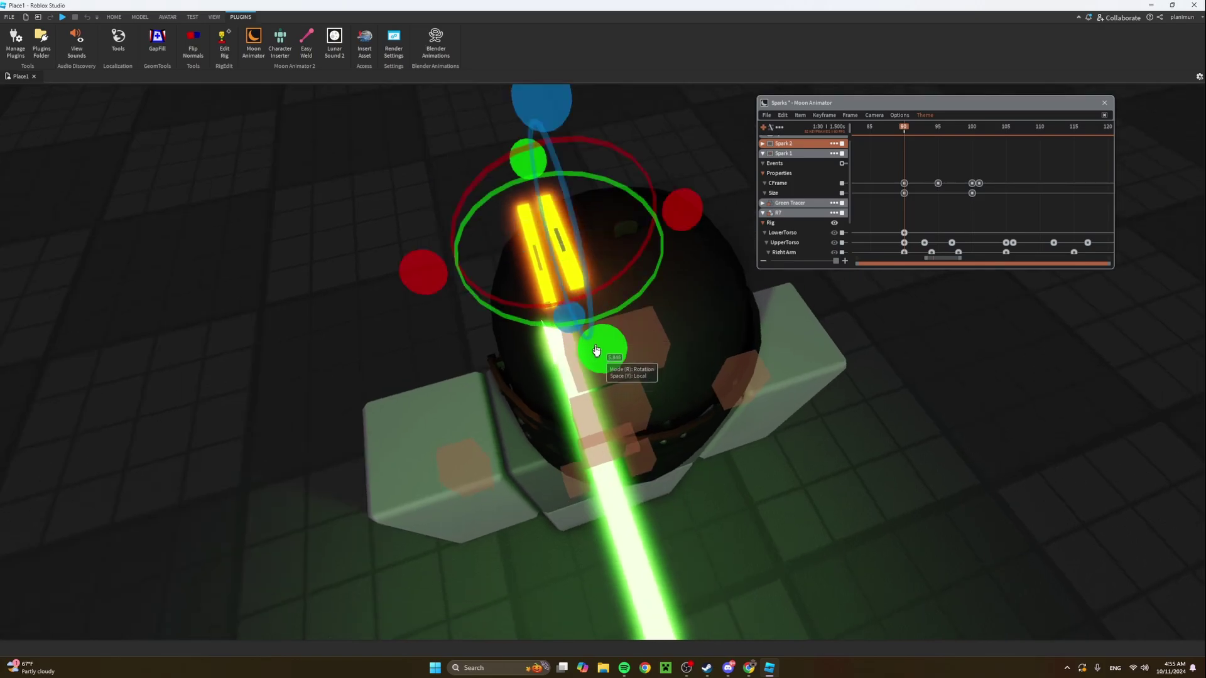
drag(605, 345, 528, 351)
right_drag(530, 267, 530, 266)
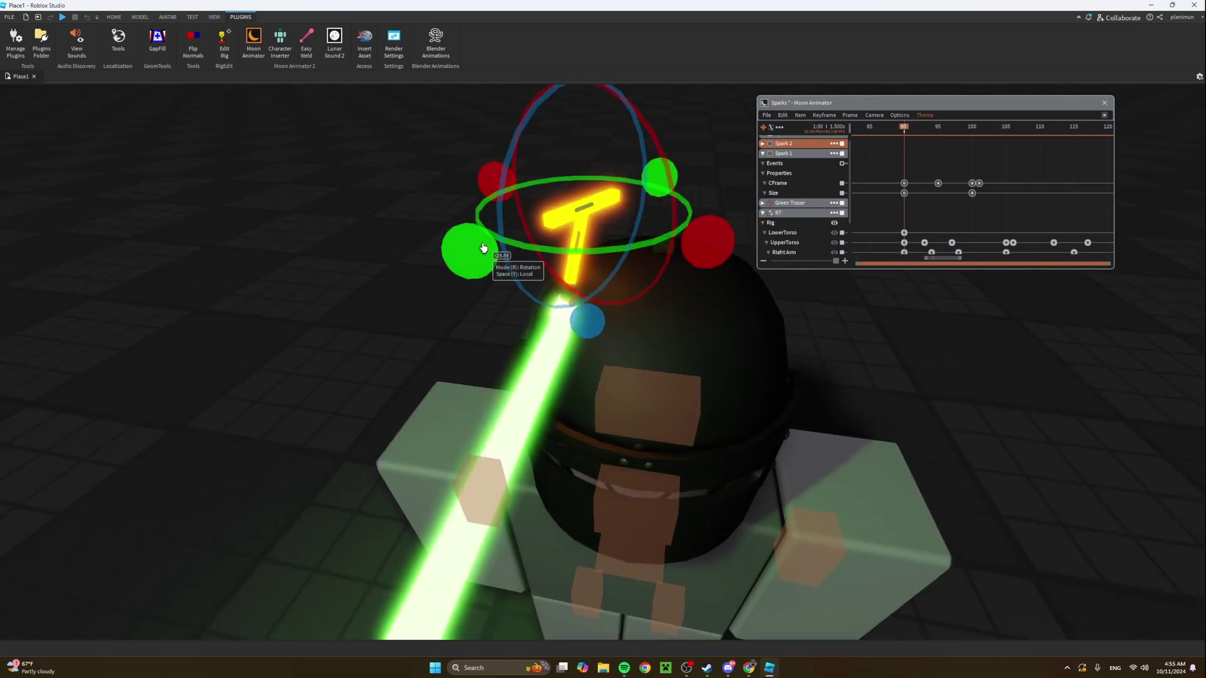
drag(585, 326, 637, 294)
Refine Spark 2's tilt in Local space, switch the transform space to World, and turn it slightly about the vertical axis.
key(r)
right_drag(652, 286, 652, 286)
key(r)
drag(692, 233, 700, 242)
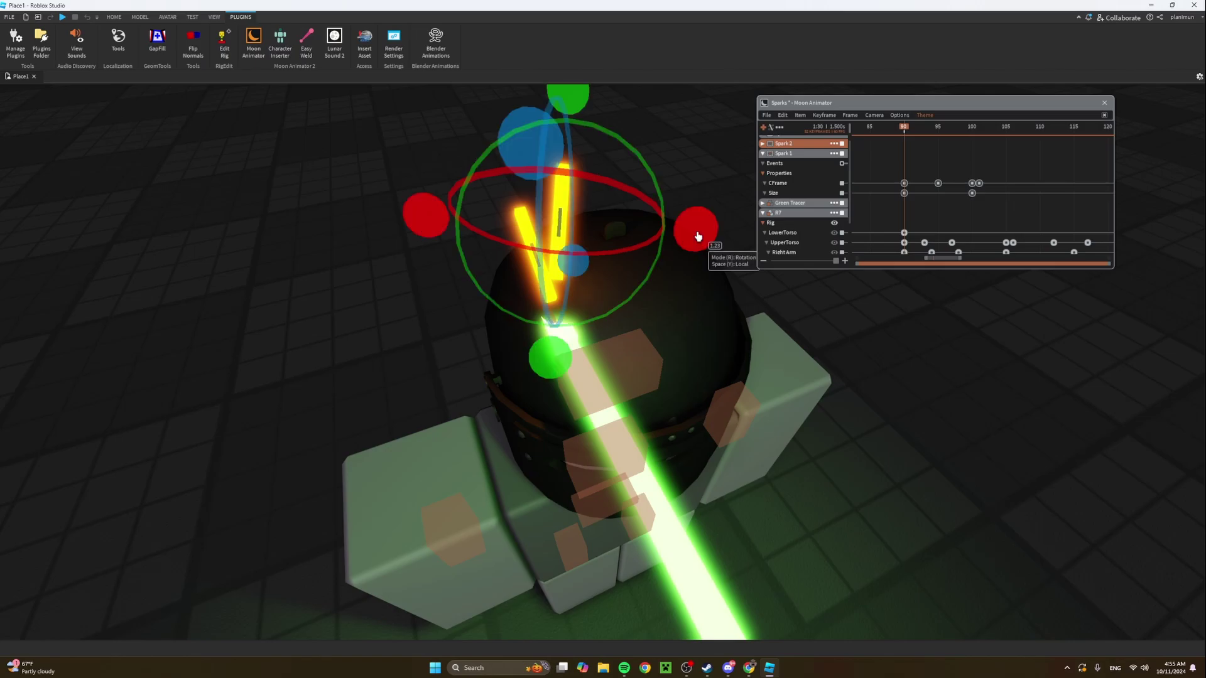
key(y)
drag(644, 286, 636, 314)
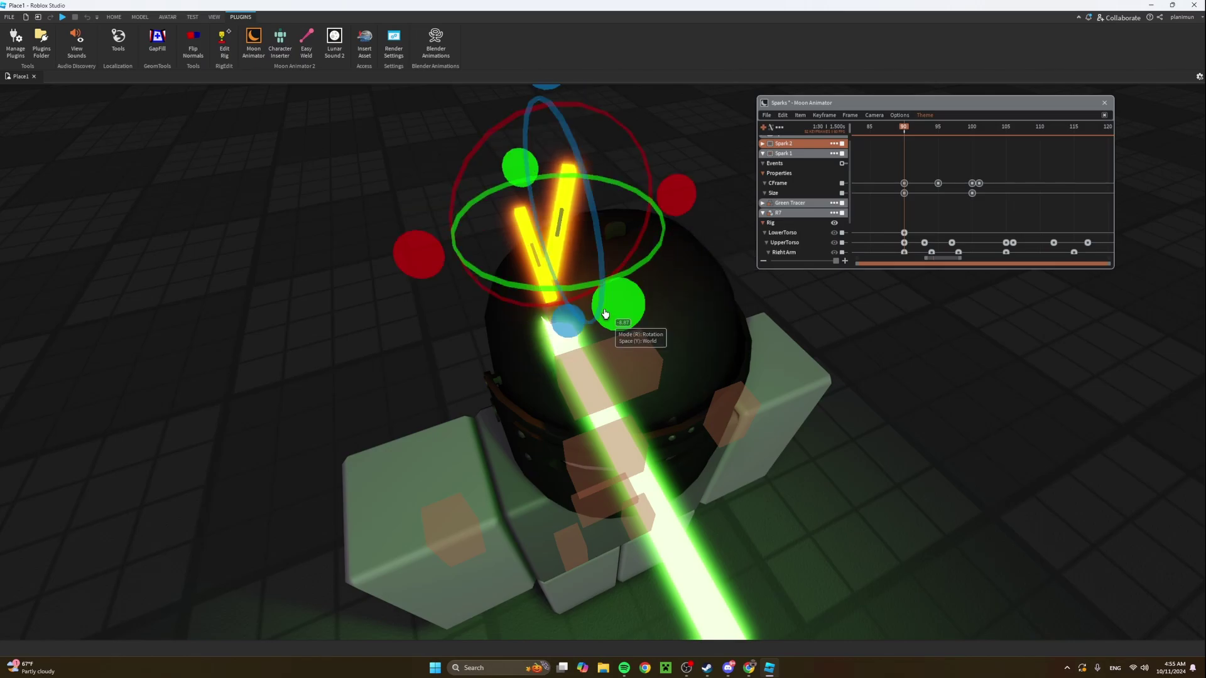
Reposition Spark 2 in World space, lowering it and shifting it toward the tracer's impact point to form a V with Spark 1.
key(r)
drag(624, 211, 627, 208)
right_drag(627, 208, 628, 209)
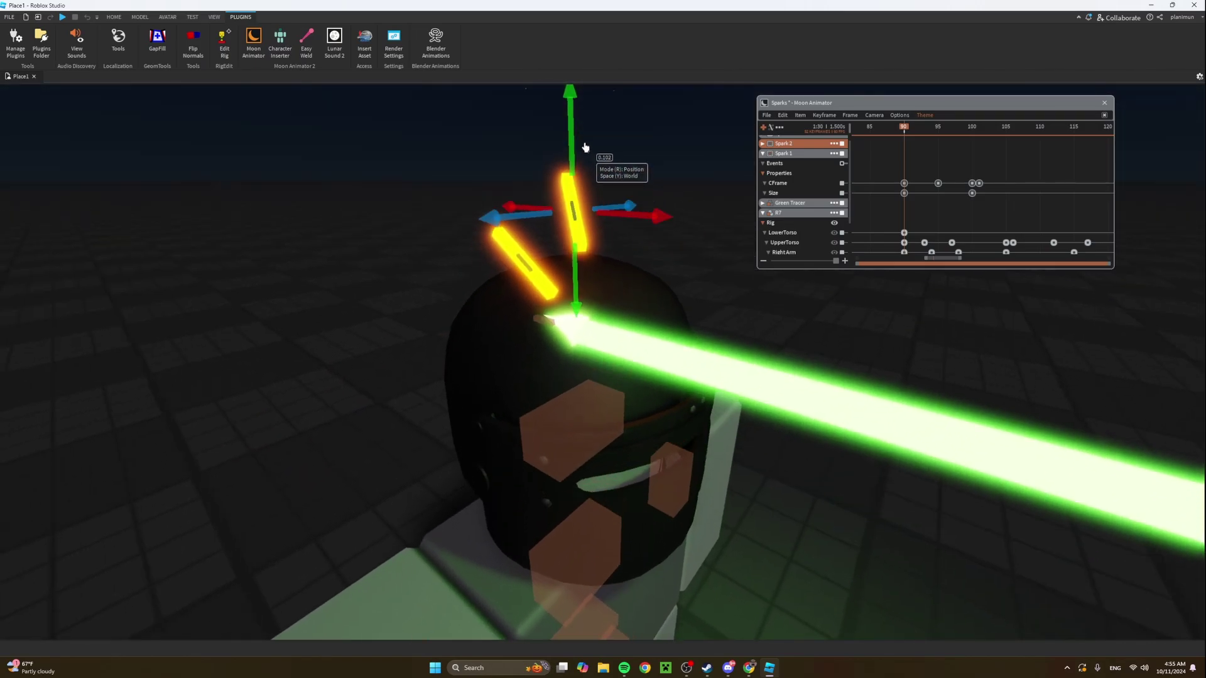
drag(569, 171, 566, 198)
right_drag(565, 198, 566, 198)
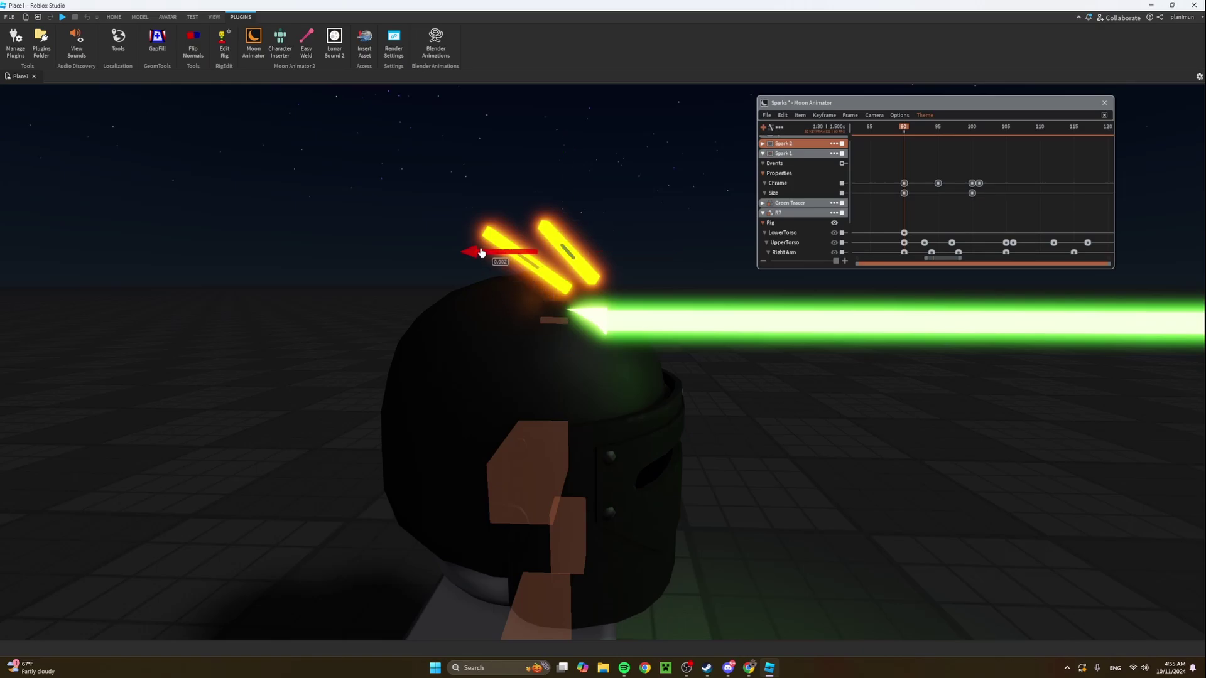
drag(469, 255, 484, 261)
right_drag(484, 261, 484, 261)
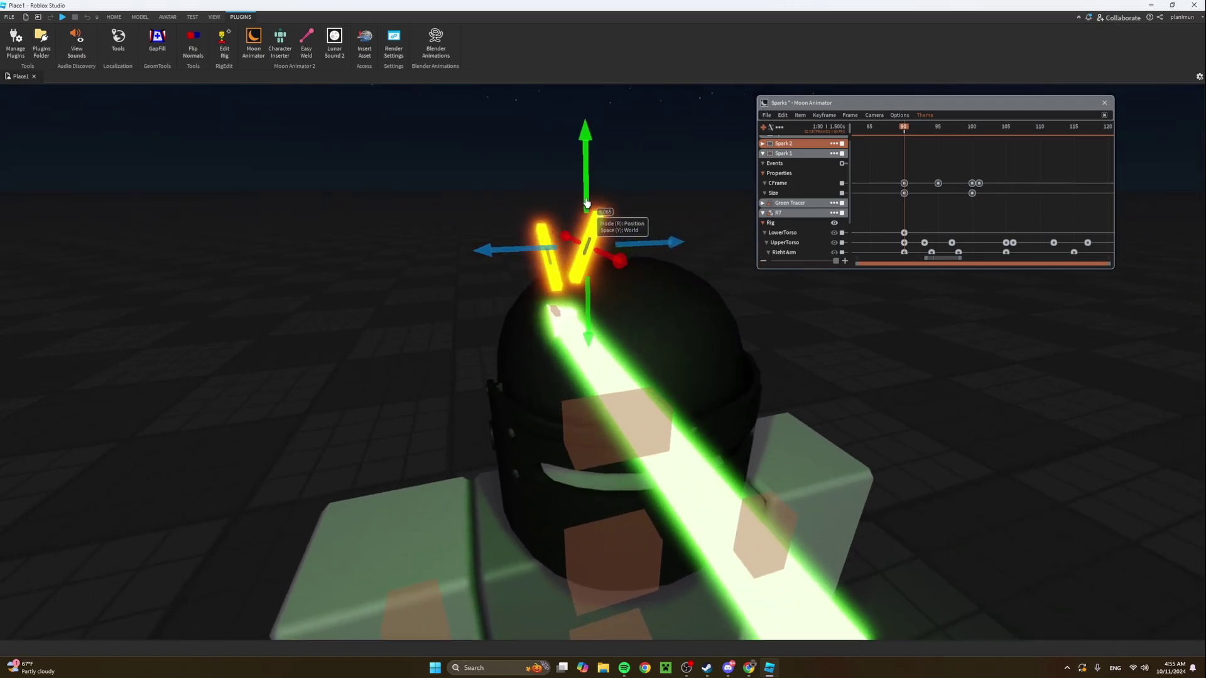
right_drag(520, 174, 521, 174)
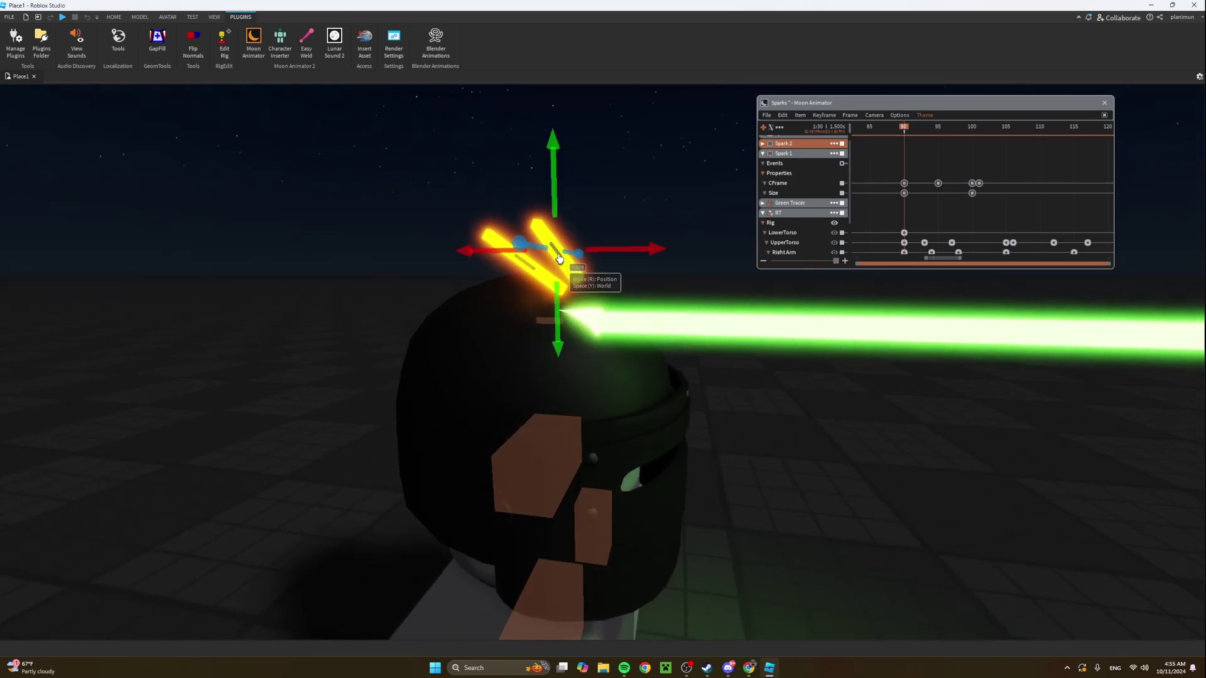
Adjust Spark 2's rotation slightly, then nudge it sideways at the impact point.
key(r)
right_drag(570, 258, 570, 257)
key(y)
drag(648, 138, 654, 154)
key(r)
drag(601, 251, 610, 251)
right_drag(643, 206, 643, 206)
Expand Spark 2's properties, set its frame 0 CFrame keyframe's easing style to None, and return to frame 90.
scroll(896, 165, up, 1)
middle_drag(896, 165, 928, 239)
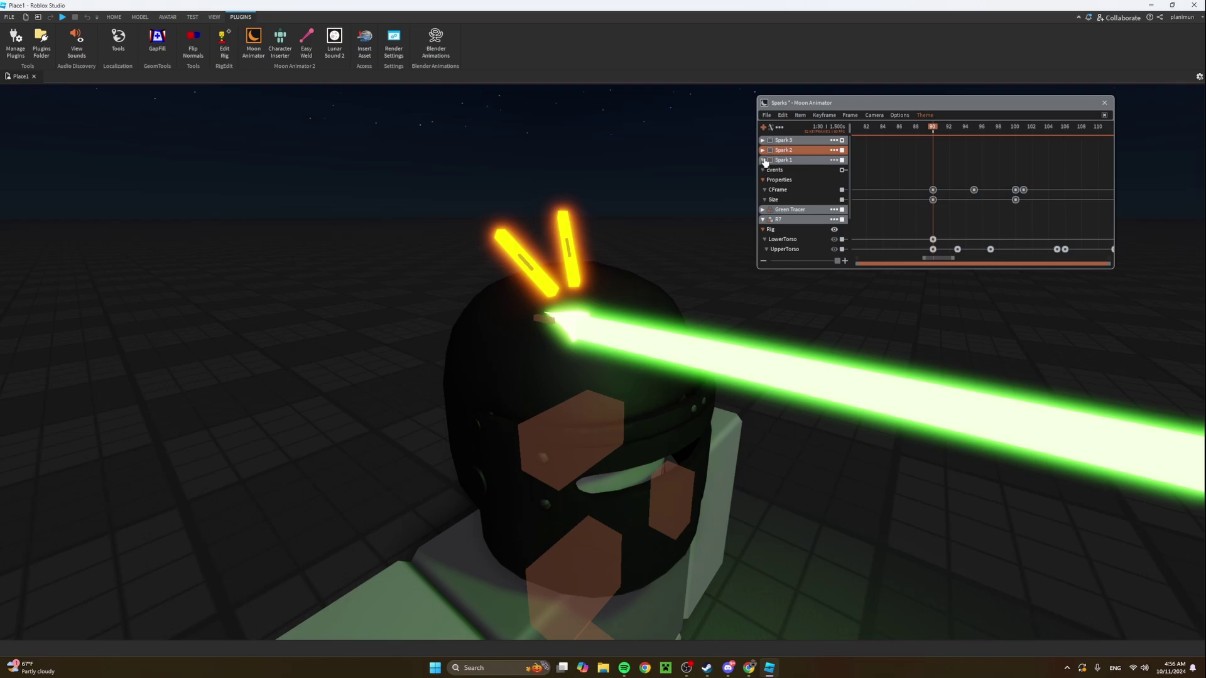
click(762, 151)
middle_drag(921, 183, 1020, 189)
scroll(941, 188, down, 2)
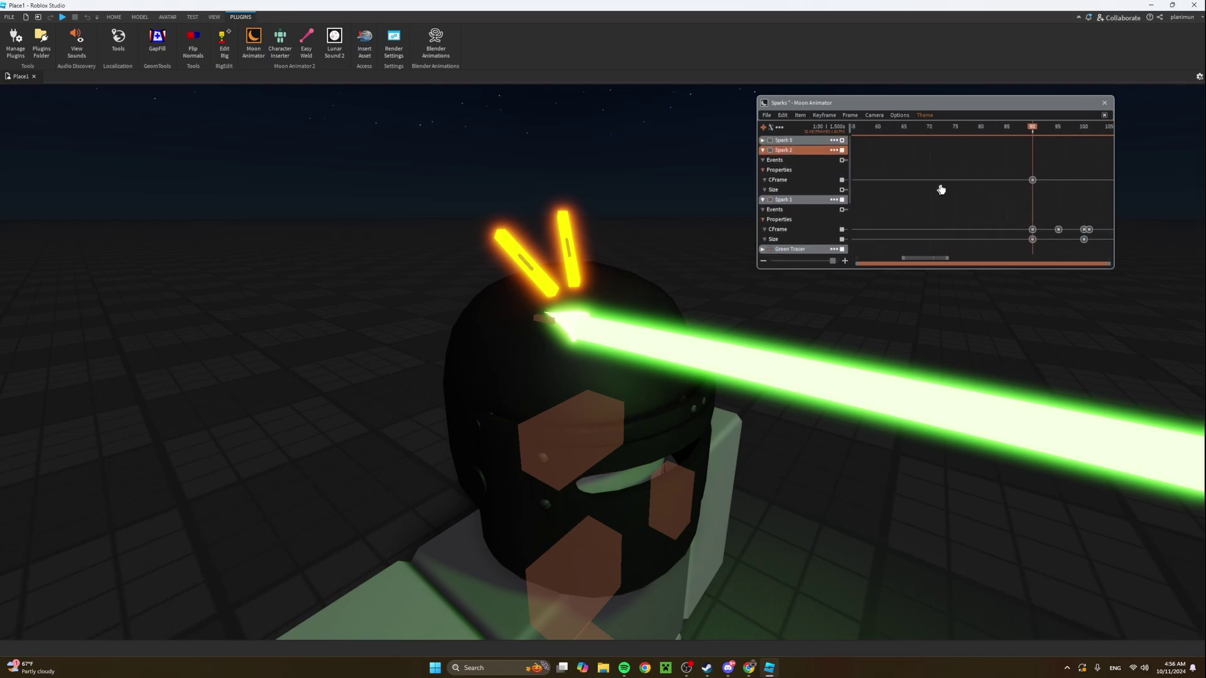
scroll(941, 190, down, 1)
middle_drag(941, 190, 1017, 181)
click(868, 131)
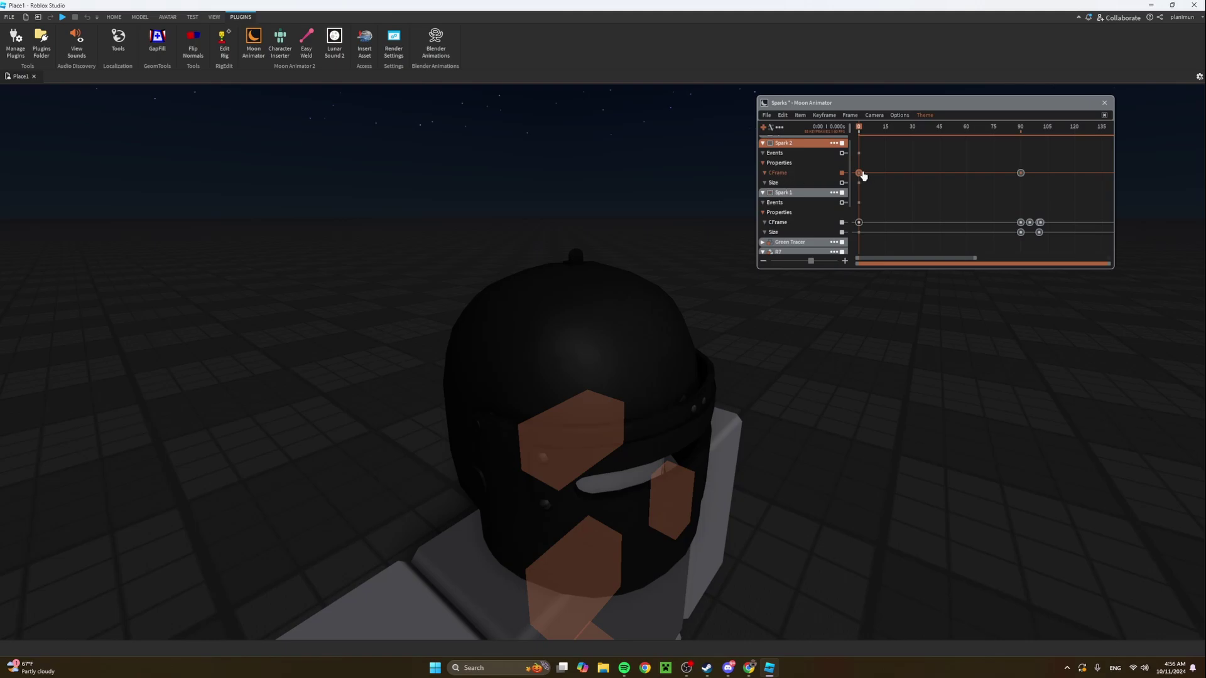
double_click(859, 173)
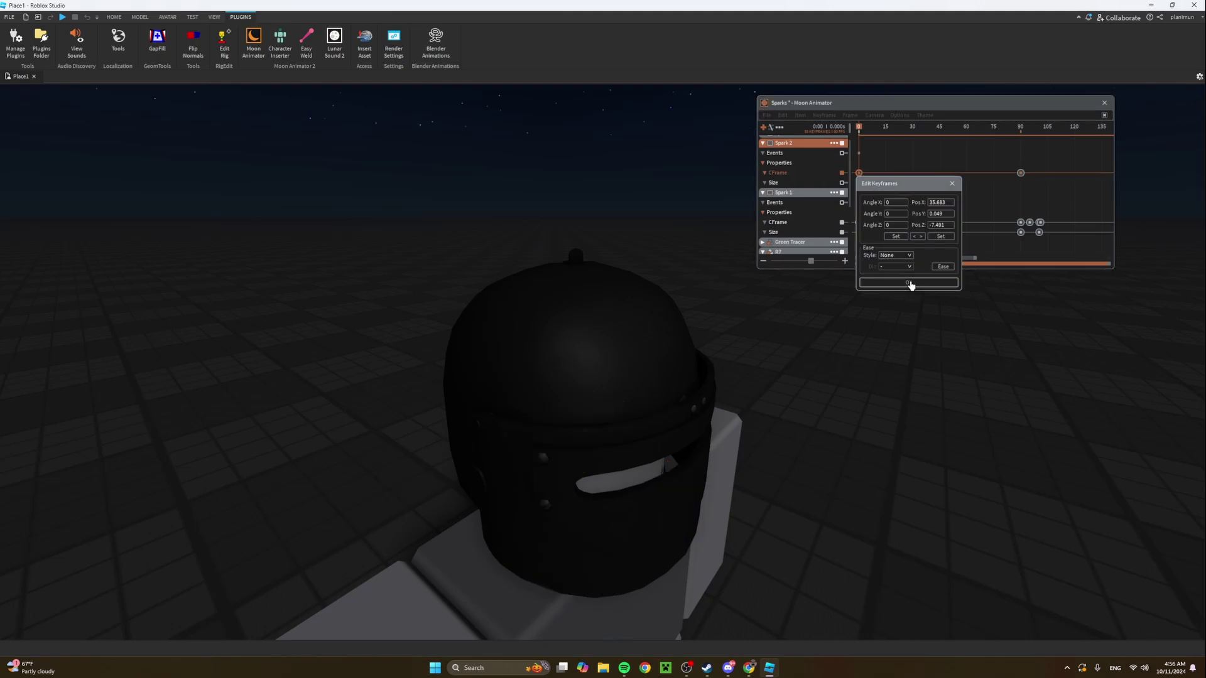
click(911, 283)
click(1020, 129)
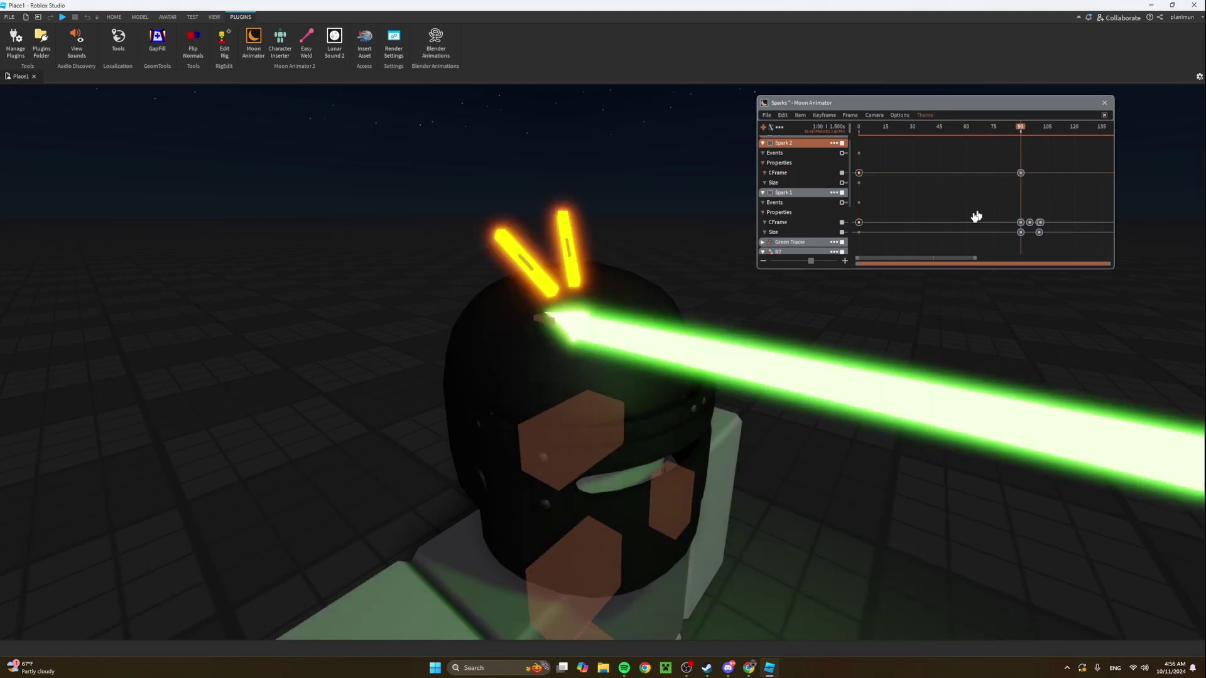
Add a CFrame keyframe for Spark 2 at frame 100 and move the spark outward along its length in Local space.
scroll(574, 247, down, 5)
scroll(574, 247, up, 6)
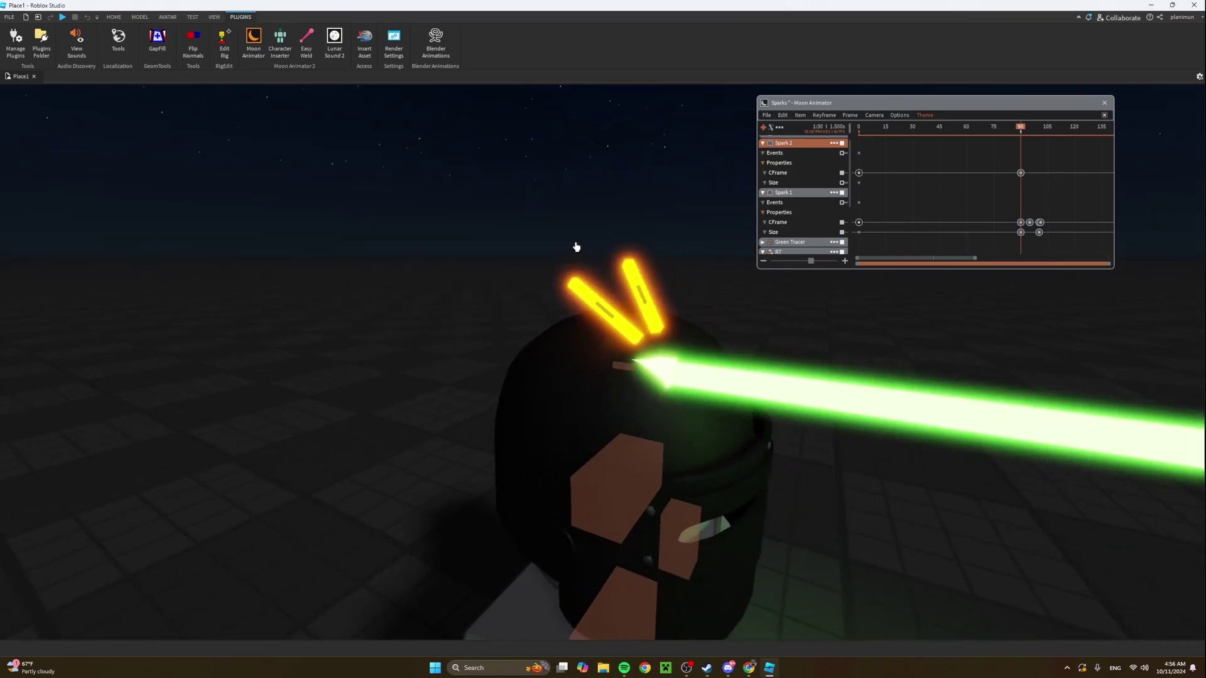
scroll(575, 246, down, 5)
scroll(573, 247, up, 5)
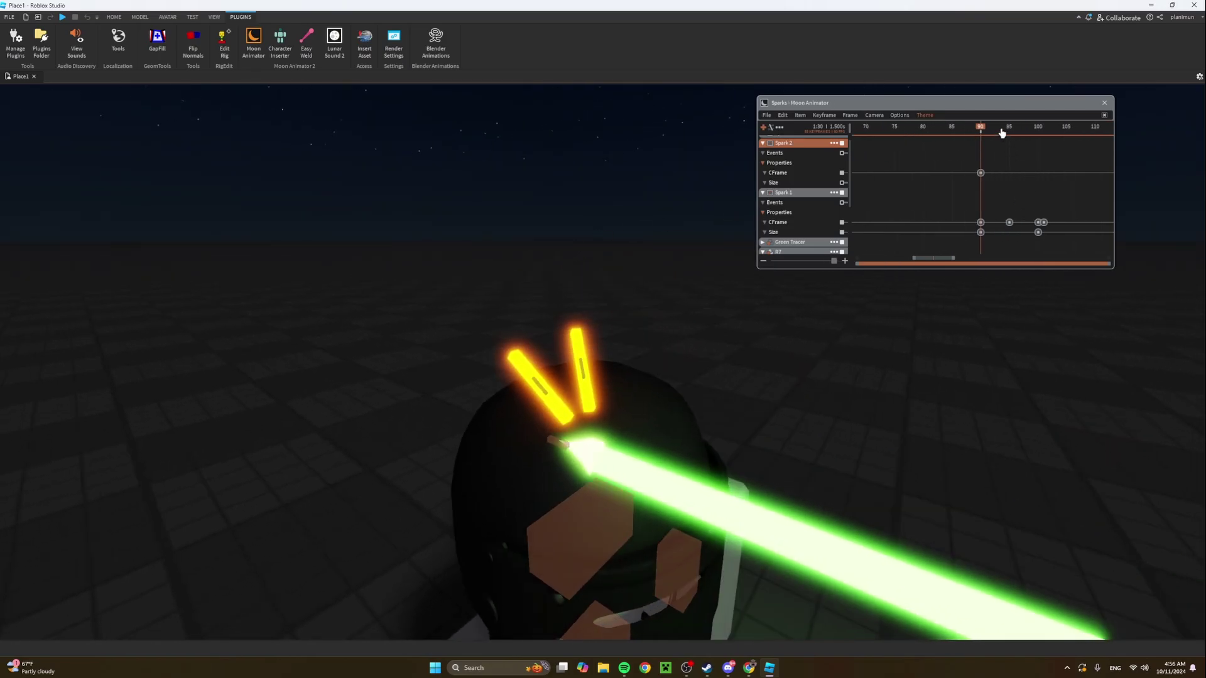
drag(1002, 132, 1036, 124)
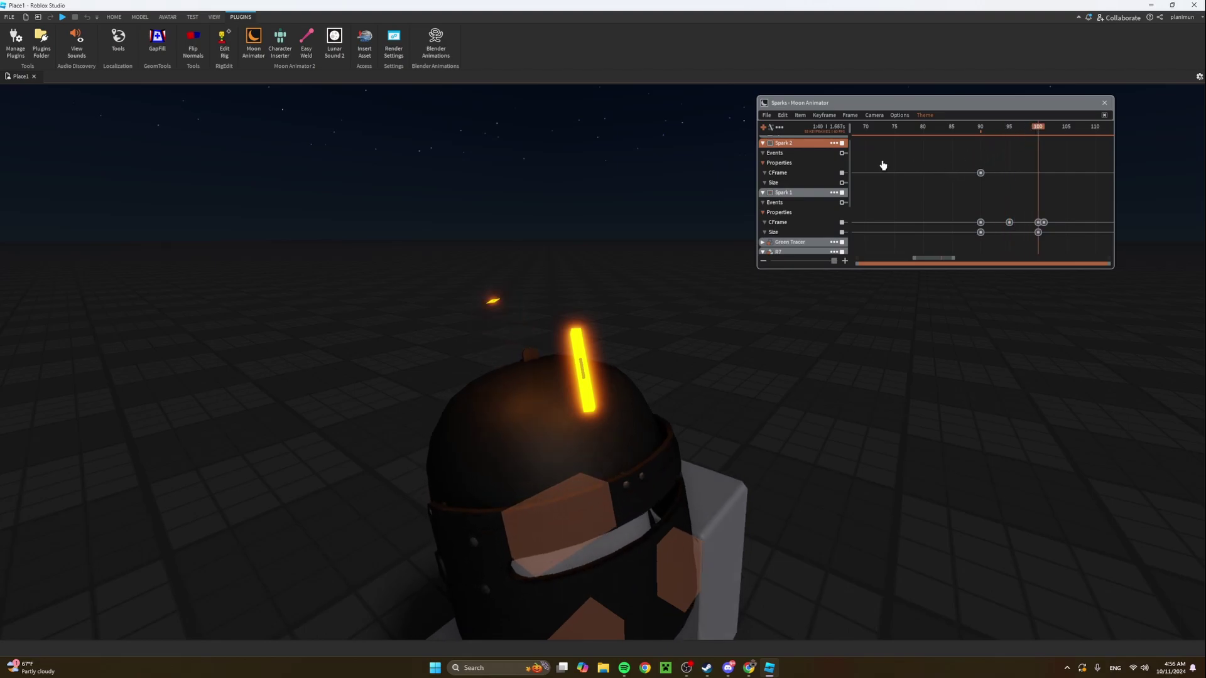
click(779, 176)
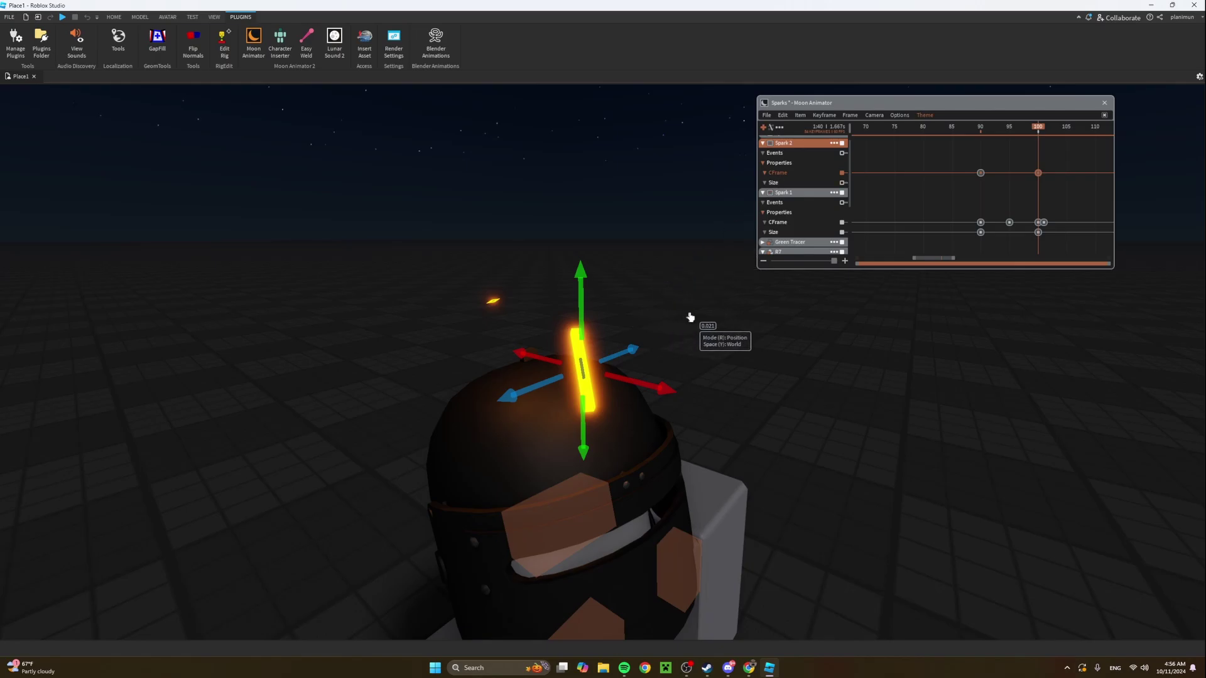
right_drag(690, 317, 694, 322)
key(r)
key(y)
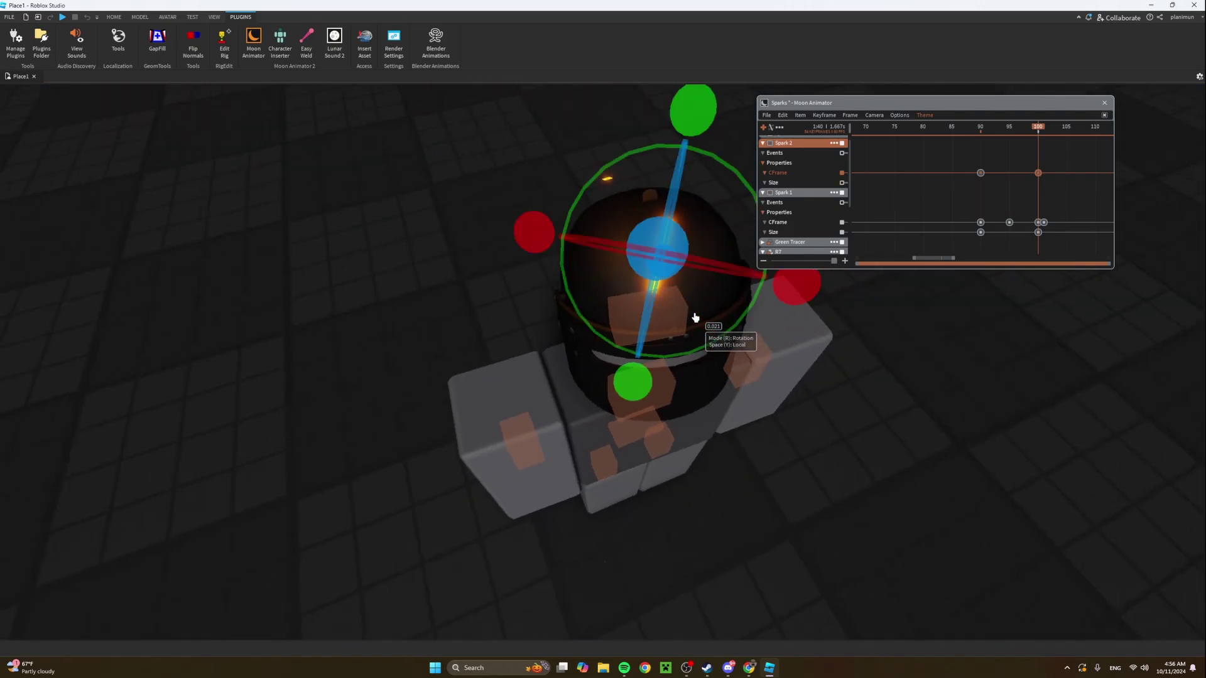
key(r)
key(f)
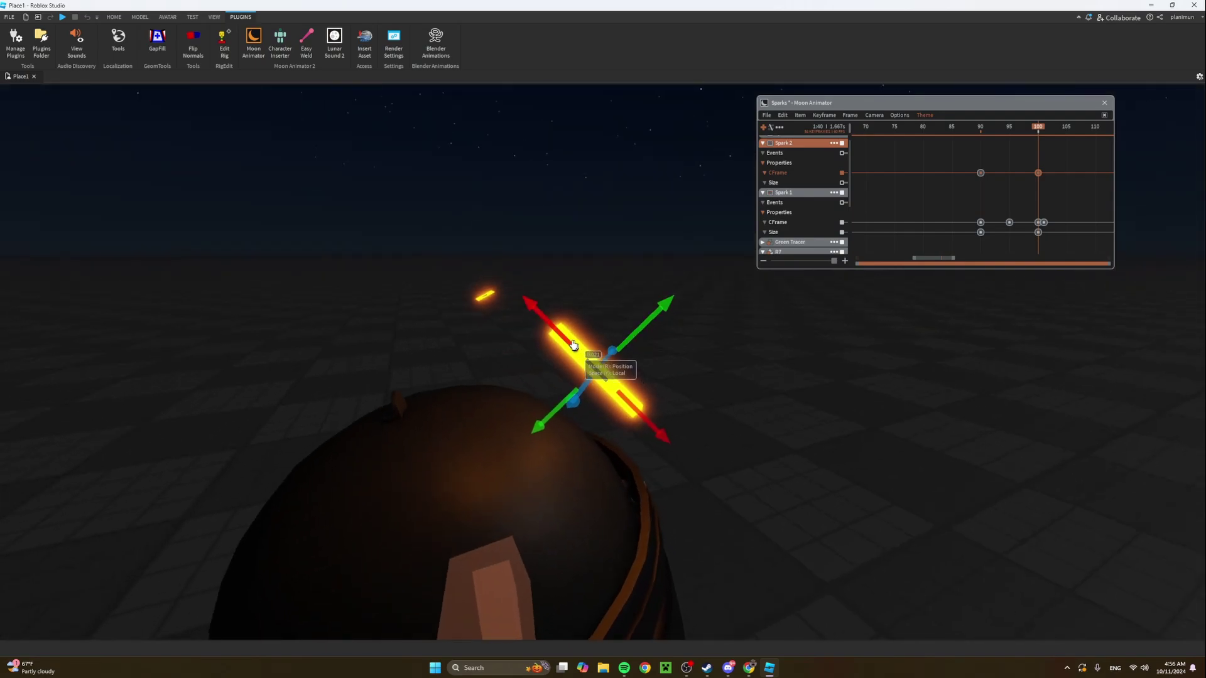
drag(573, 344, 477, 252)
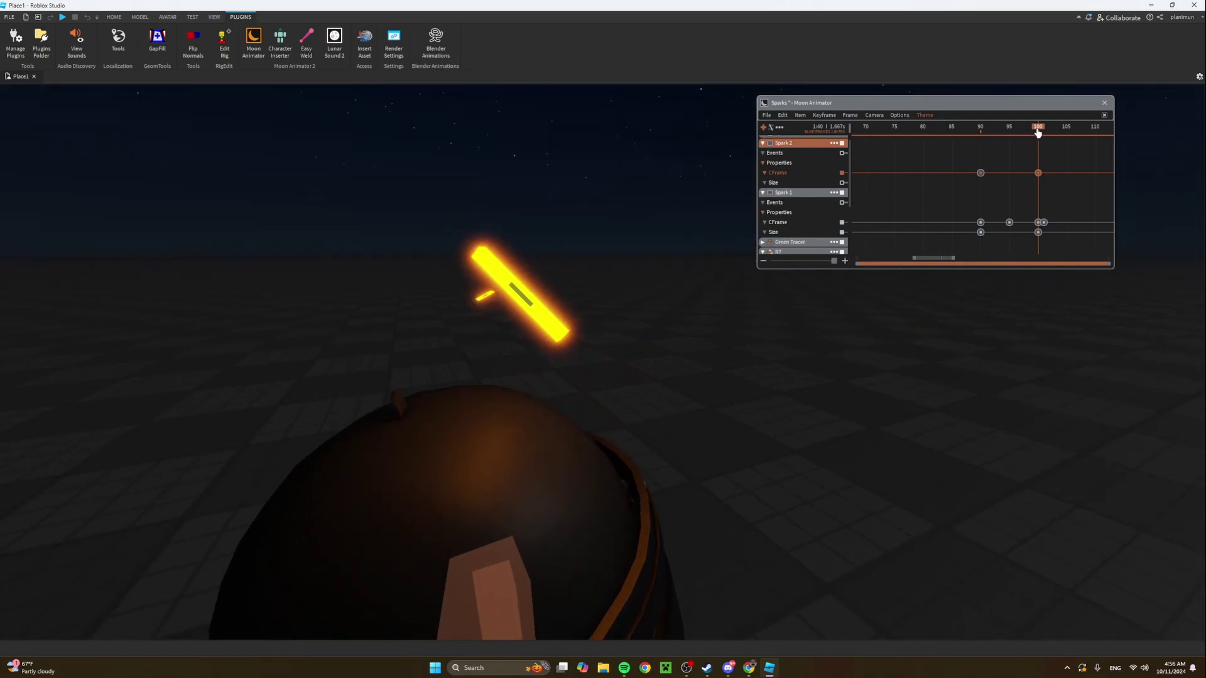
Shift Spark 2's frame 100 CFrame keyframe to frame 103 and scrub through its motion from frame 85.
drag(1037, 131, 1055, 174)
click(1017, 154)
click(952, 133)
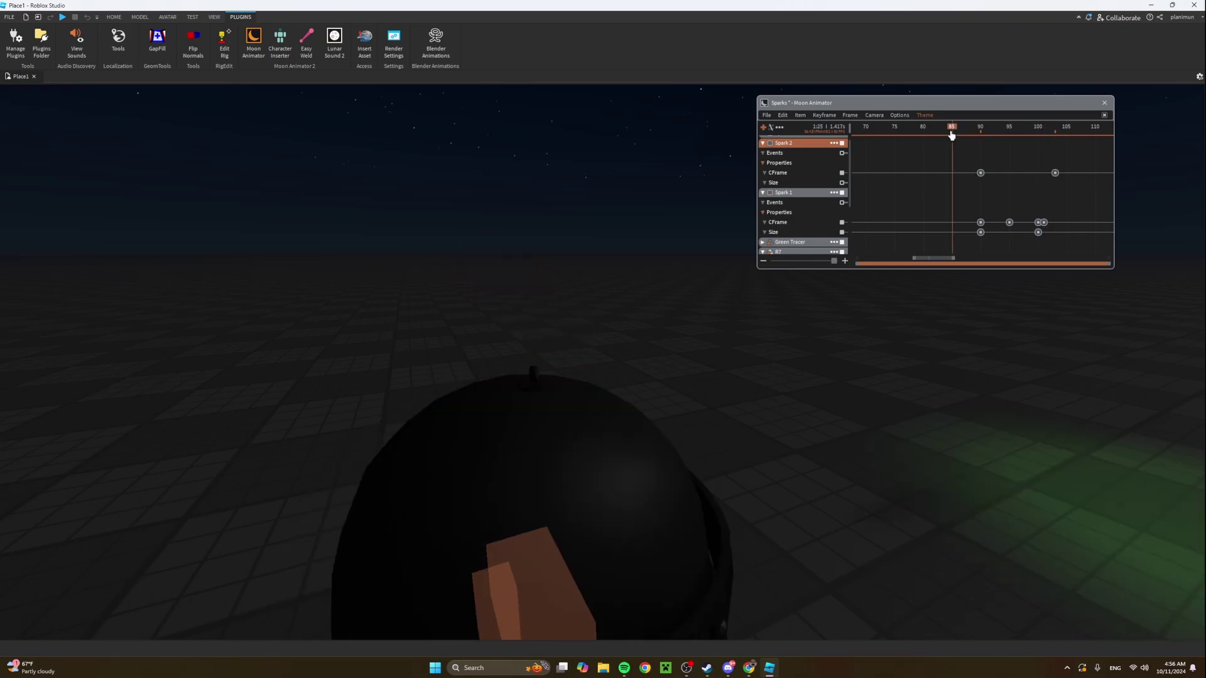
right_drag(650, 315, 649, 314)
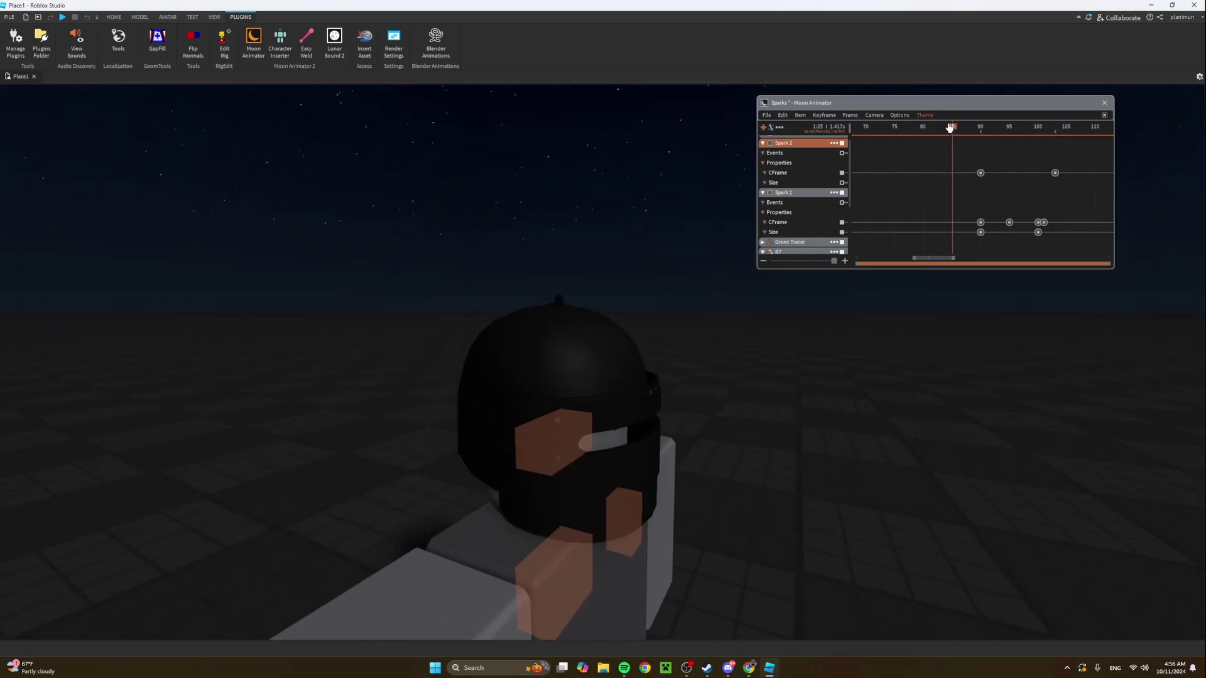
drag(959, 130, 1064, 126)
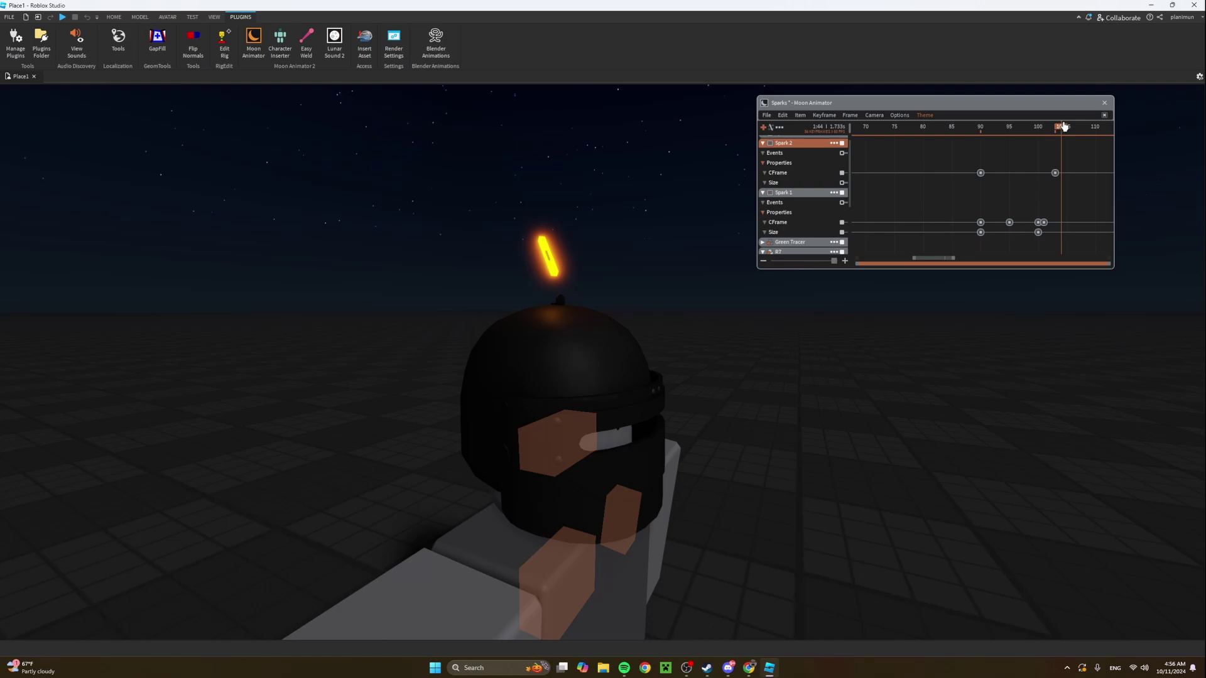
Add a CFrame keyframe for Spark 2 at frame 104 and move the spark far below the rig, out of sight.
mouse_move(1064, 126)
mouse_down()
mouse_move(1004, 127)
mouse_move(1059, 135)
mouse_up()
click(796, 175)
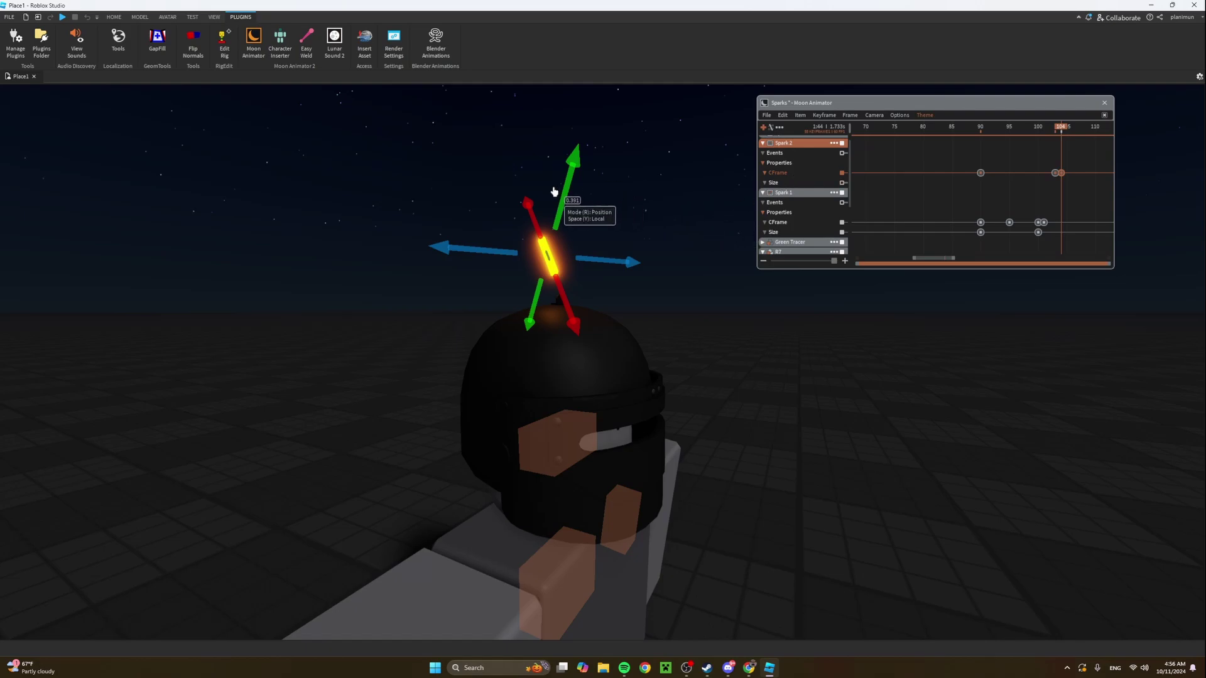
drag(553, 191, 595, 305)
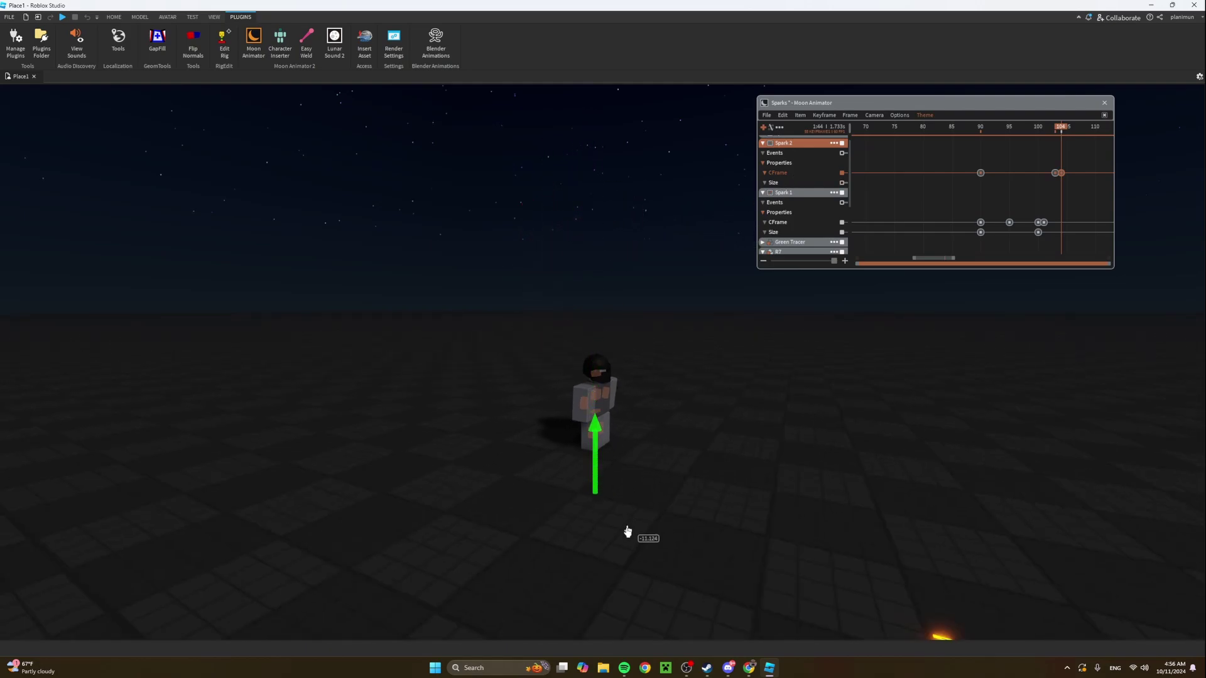
drag(623, 589, 695, 438)
key(w)
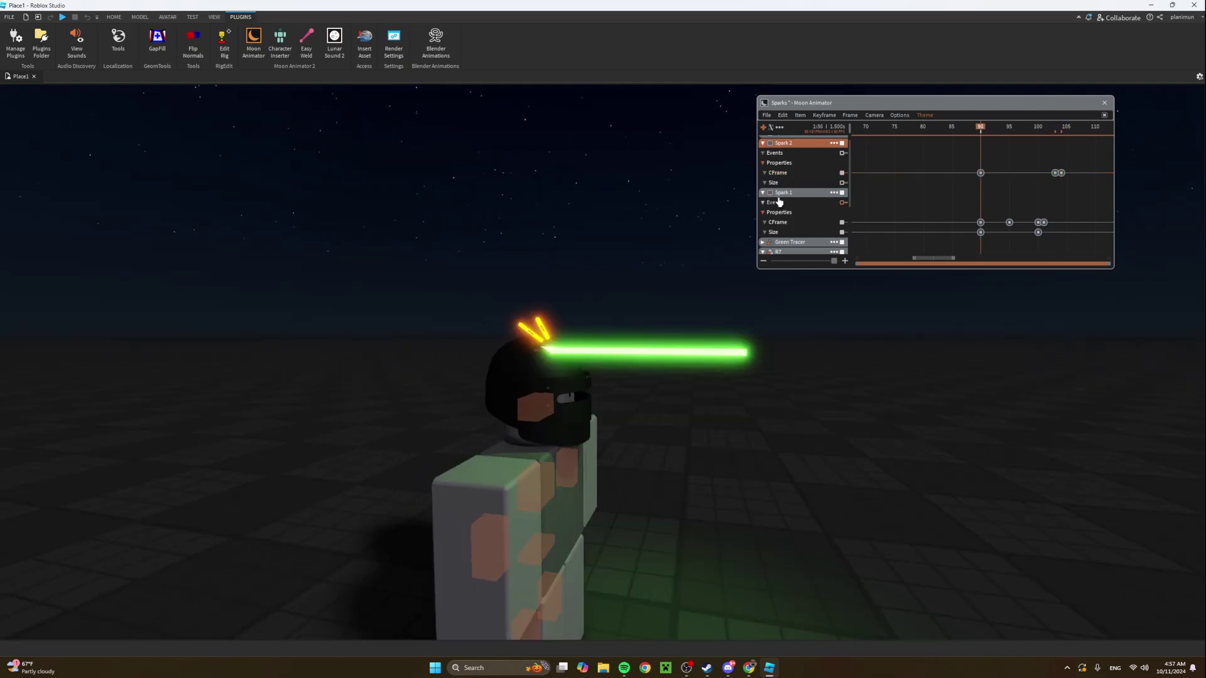
Add a Size keyframe for Spark 2 at frame 103 and reduce its length to a tiny fragment, keeping Linear easing.
click(1055, 130)
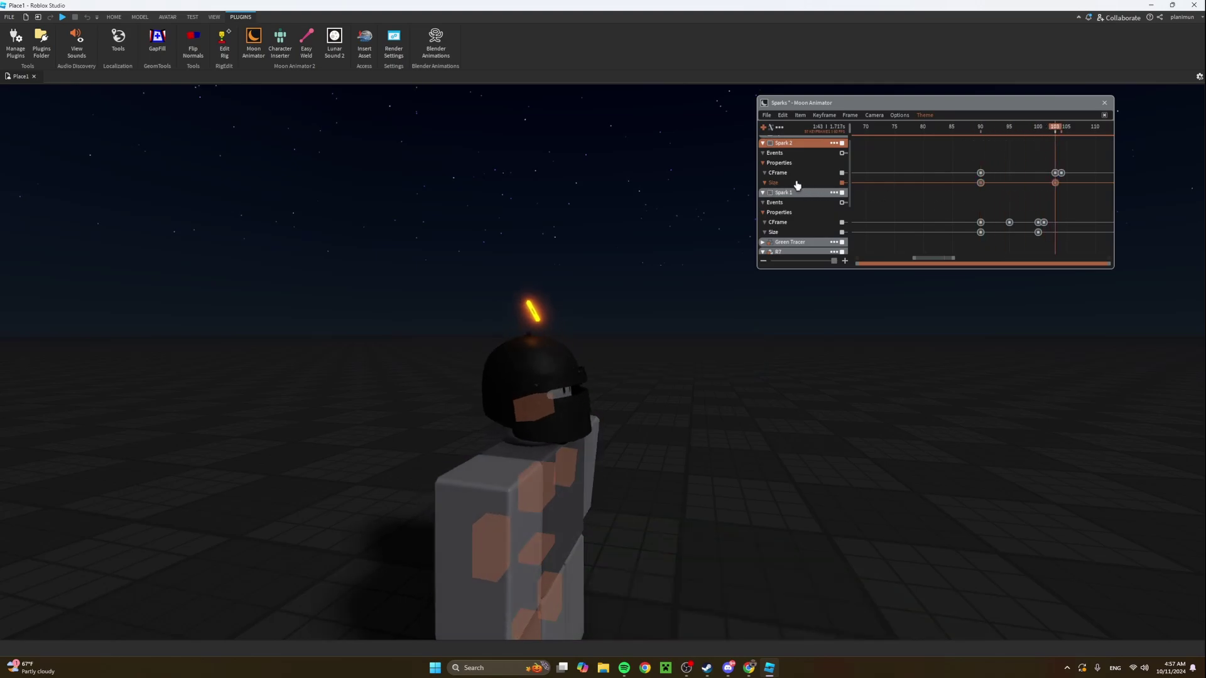
double_click(1055, 183)
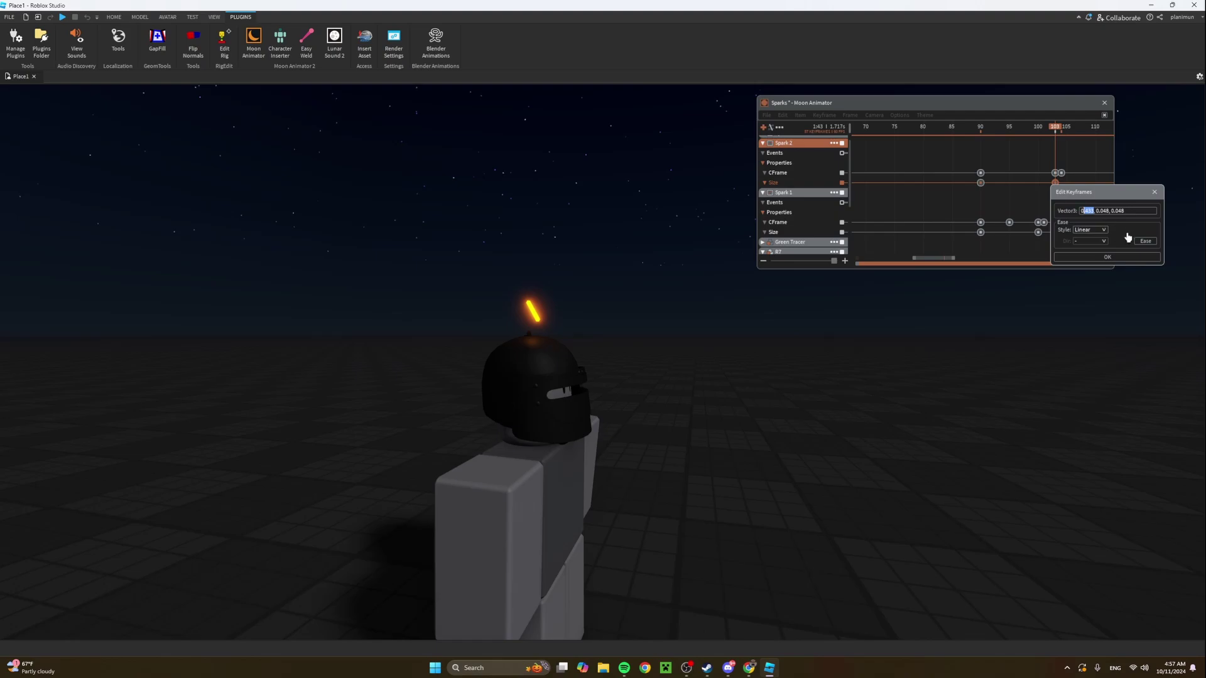
key(Return)
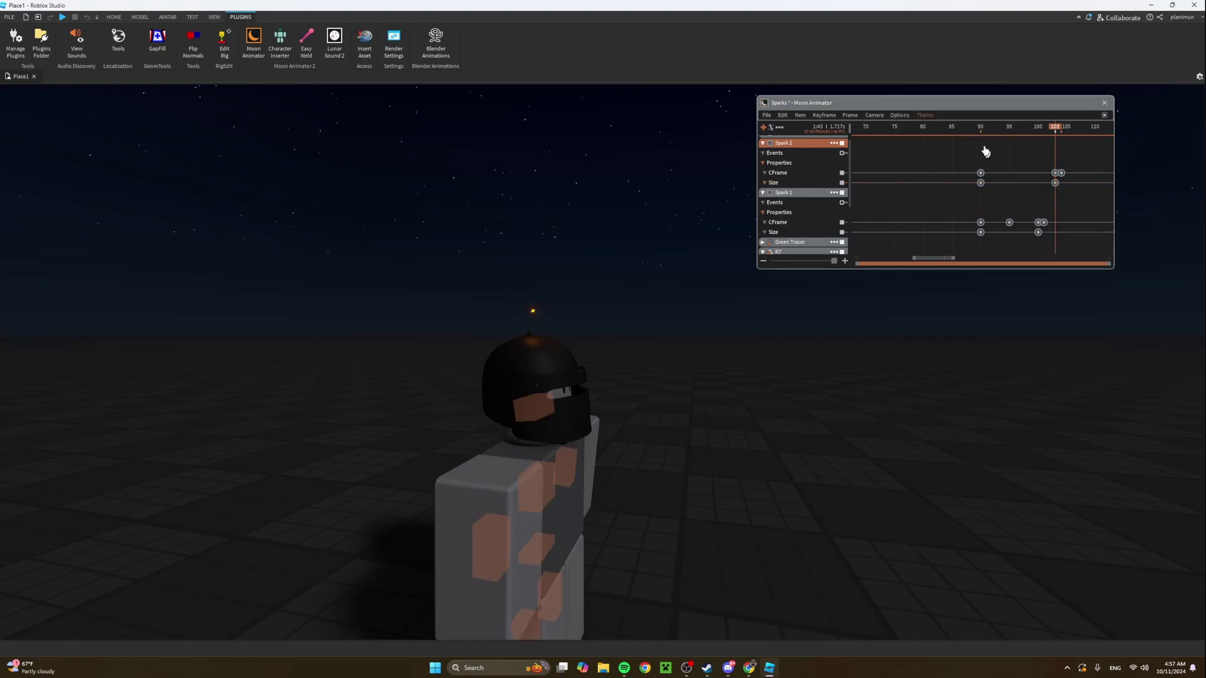
Add a CFrame keyframe for Spark 2 at frame 97 and tilt the spark away from Spark 1 in Local space.
drag(975, 129, 1021, 142)
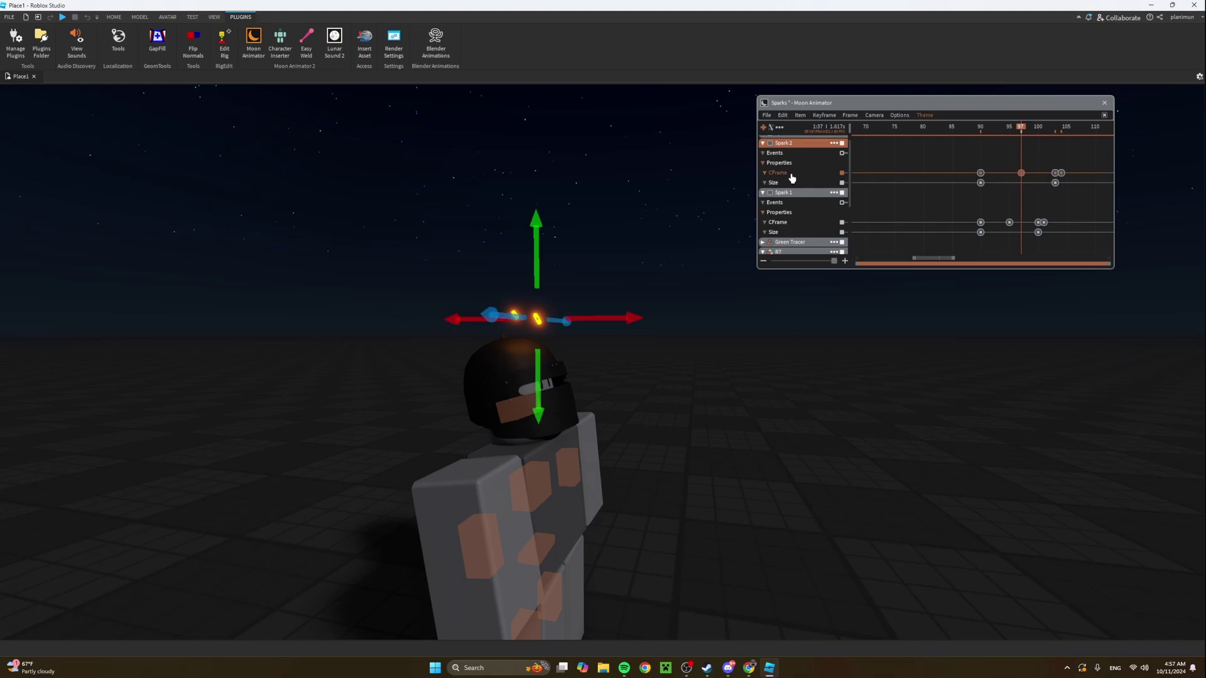
scroll(522, 239, up, 10)
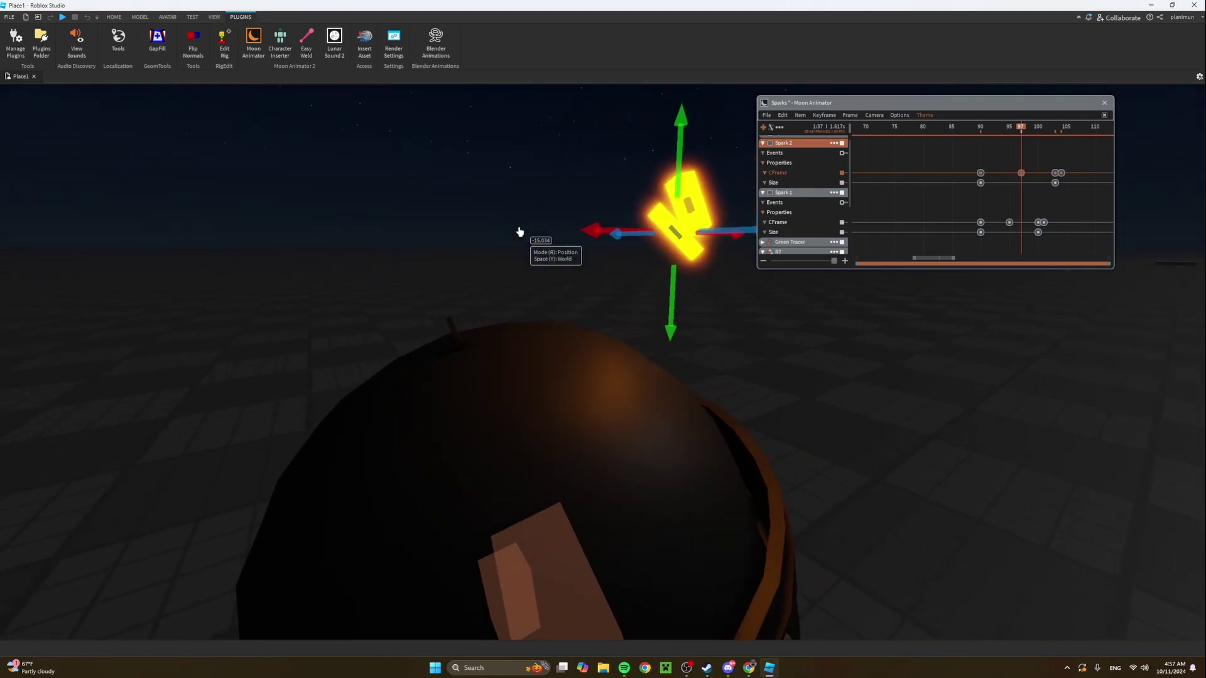
scroll(520, 232, down, 3)
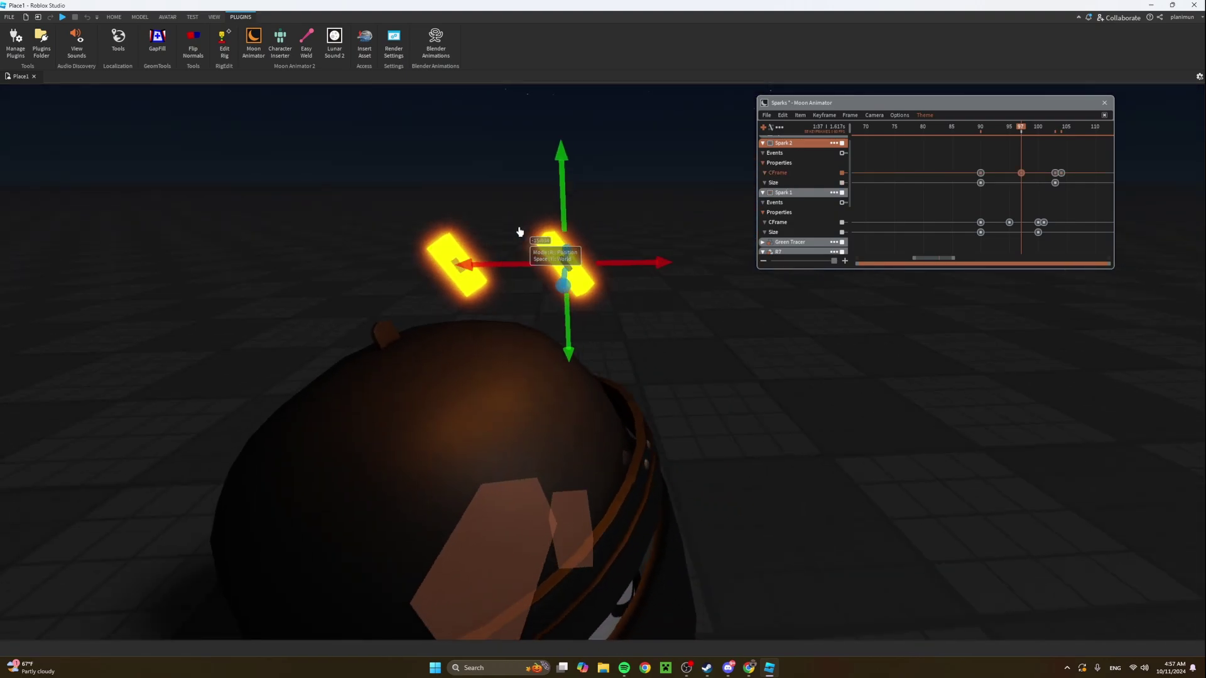
right_drag(519, 231, 528, 237)
key(r)
key(y)
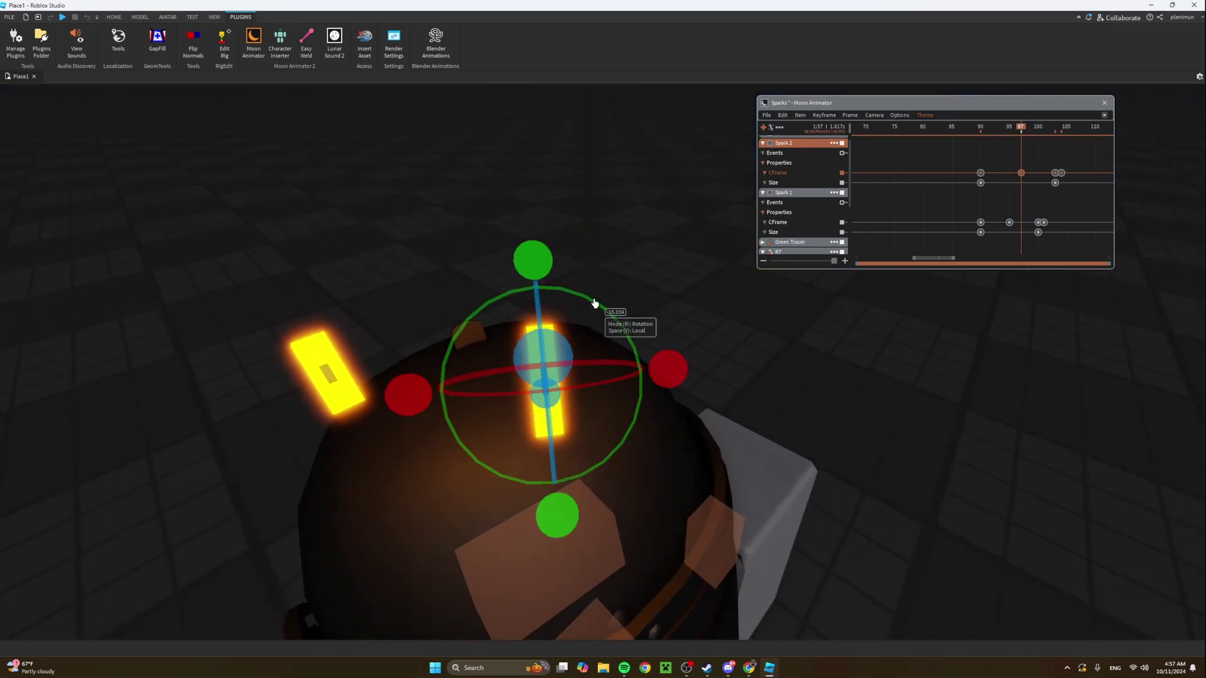
drag(593, 303, 571, 284)
key(r)
key(y)
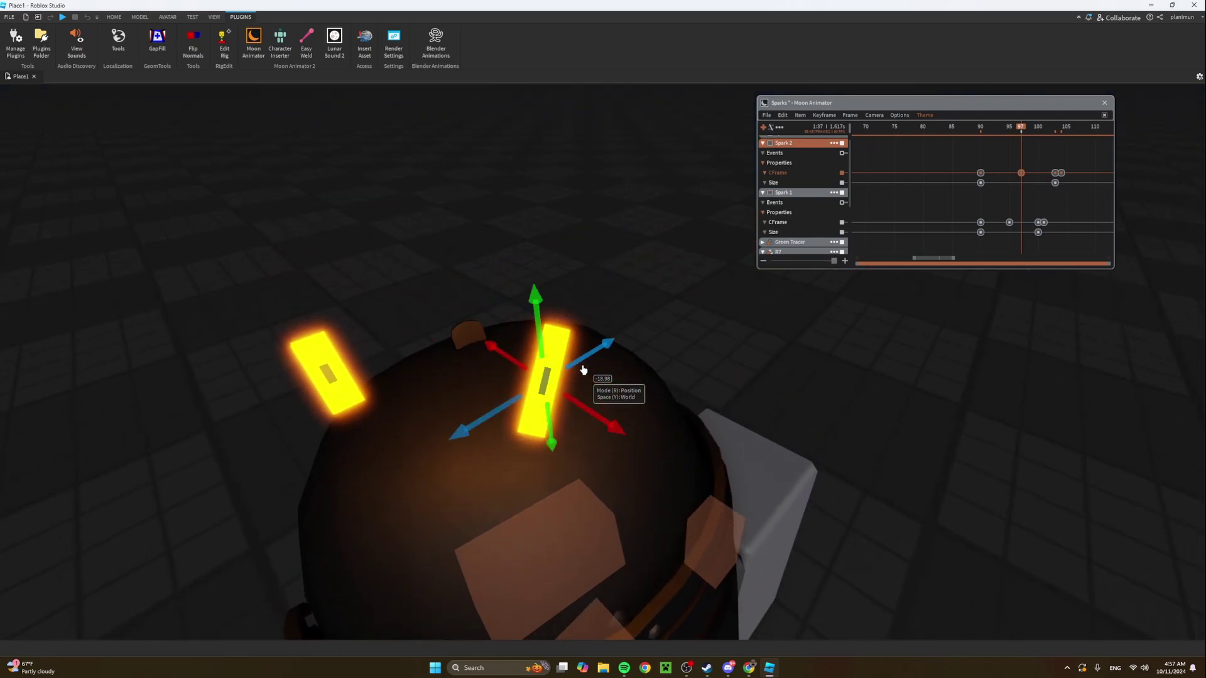
Nudge Spark 2 sideways away from Spark 1 at frame 97, fine-tuning its position.
key(r)
key(r)
key(y)
drag(590, 384, 608, 393)
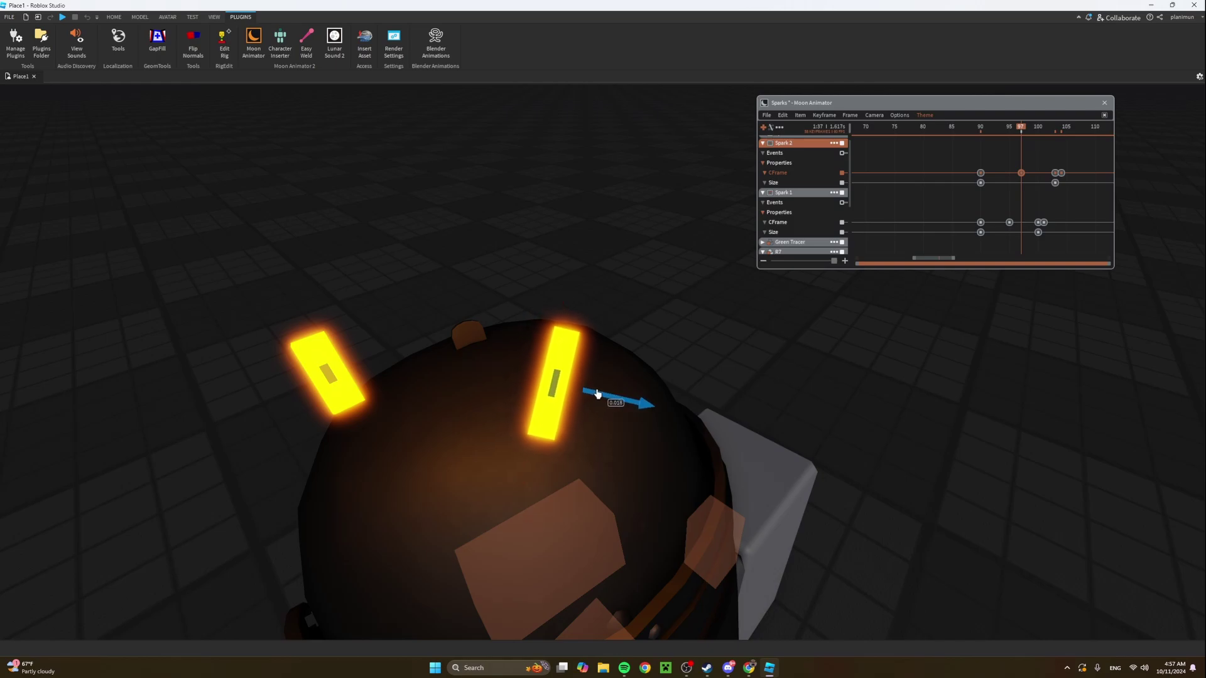
key(y)
key(y)
drag(552, 448, 555, 439)
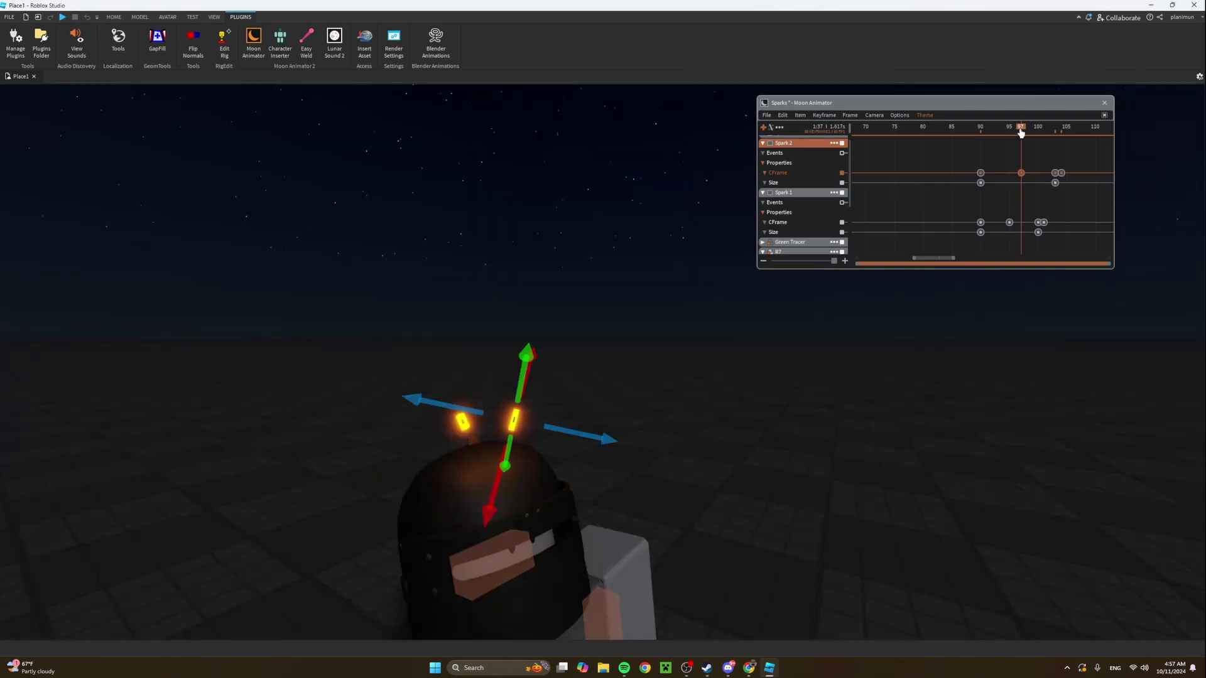
At frame 103, rotate Spark 2 in Local space and shift it sideways to continue its outward path.
right_drag(600, 301, 1025, 120)
key(w)
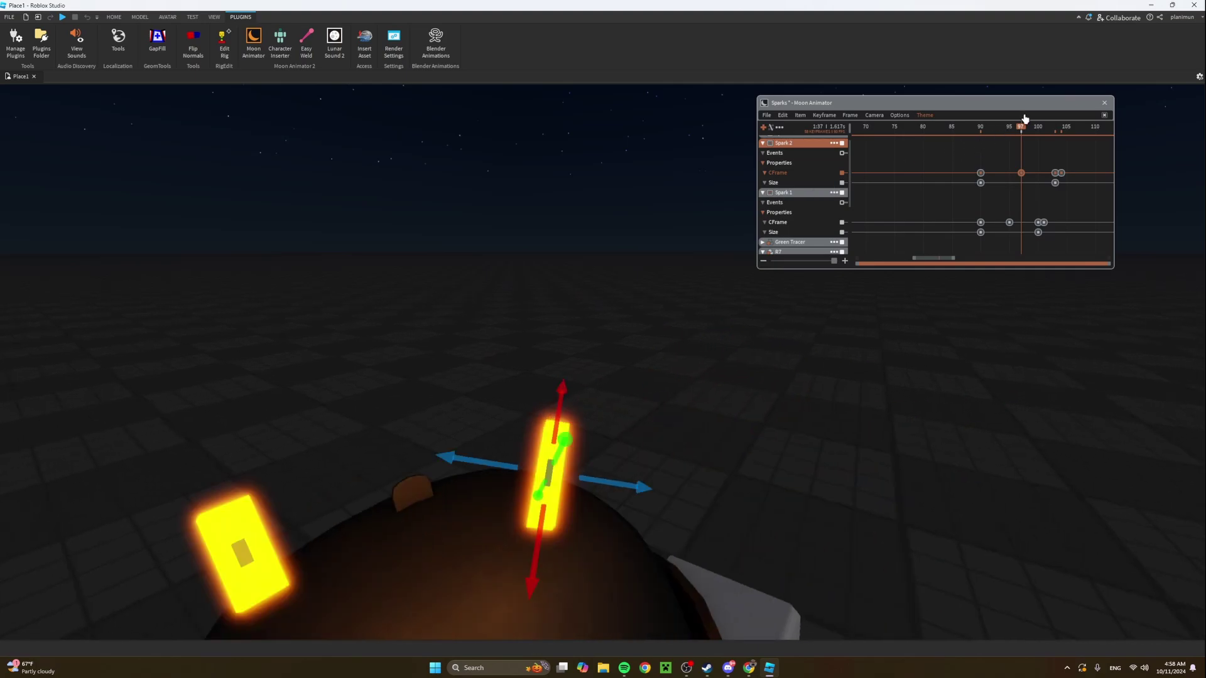
drag(1023, 130, 1055, 126)
click(510, 428)
key(r)
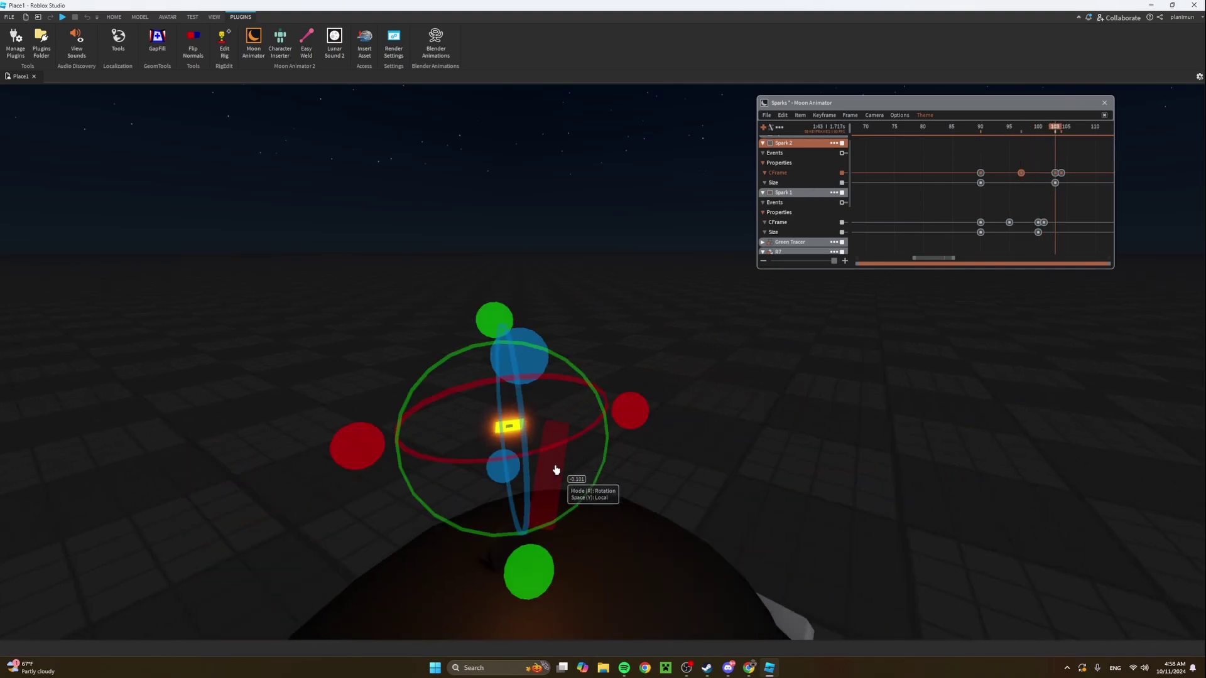
drag(535, 574, 429, 571)
key(r)
drag(558, 458, 604, 472)
key(f)
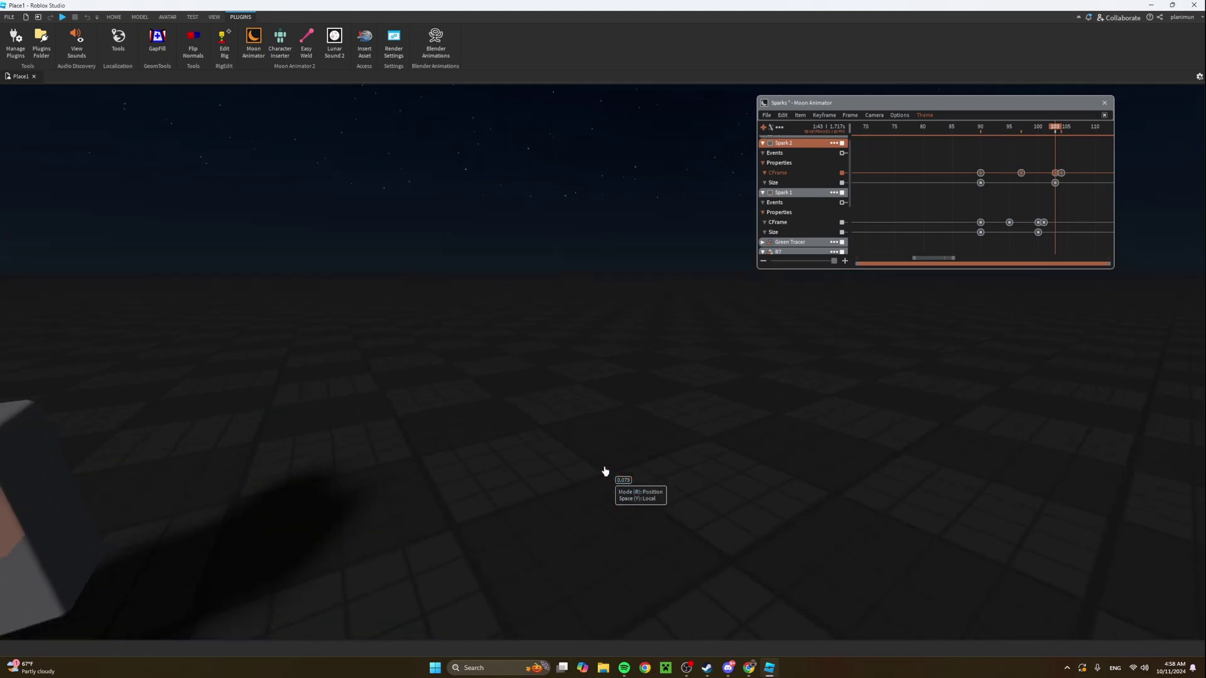
Reposition Spark 2 along its local axes at frame 103, pushing it farther out from the helmet.
right_drag(604, 472, 604, 458)
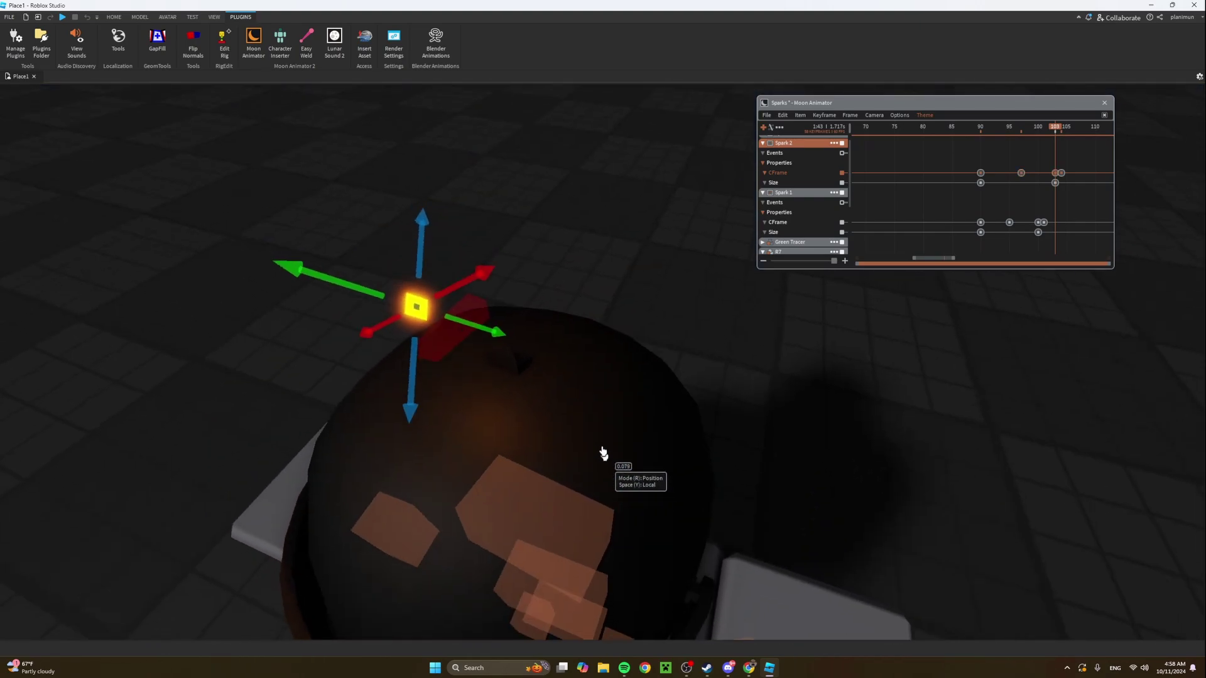
drag(484, 326, 525, 331)
right_drag(524, 331, 524, 330)
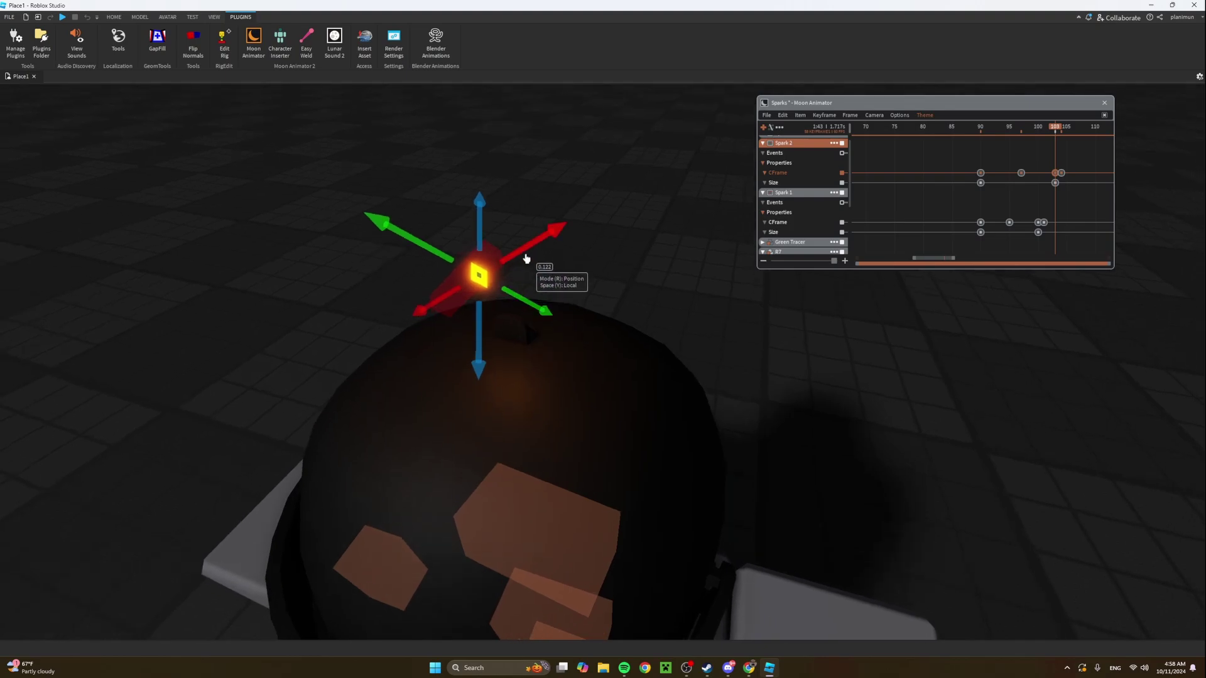
drag(526, 260, 610, 238)
right_drag(609, 238, 612, 240)
scroll(621, 242, up, 3)
Turn Spark 2 slightly more at frame 103 and nudge it along its local axis.
key(r)
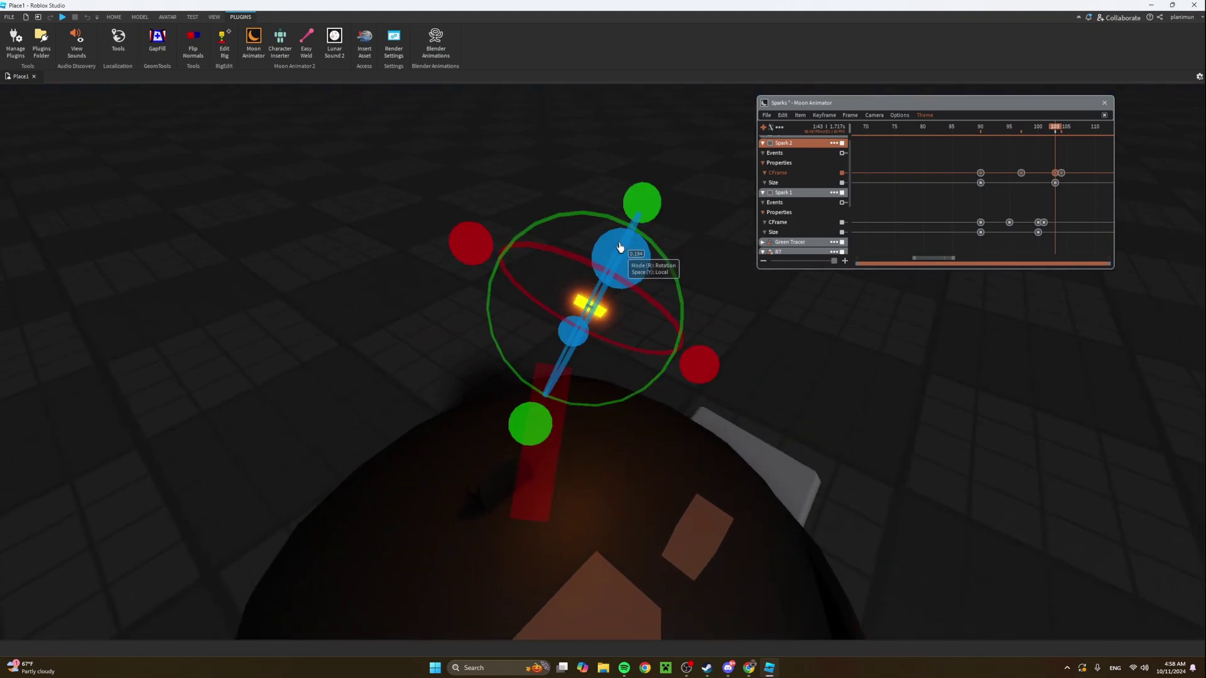
drag(524, 445, 503, 403)
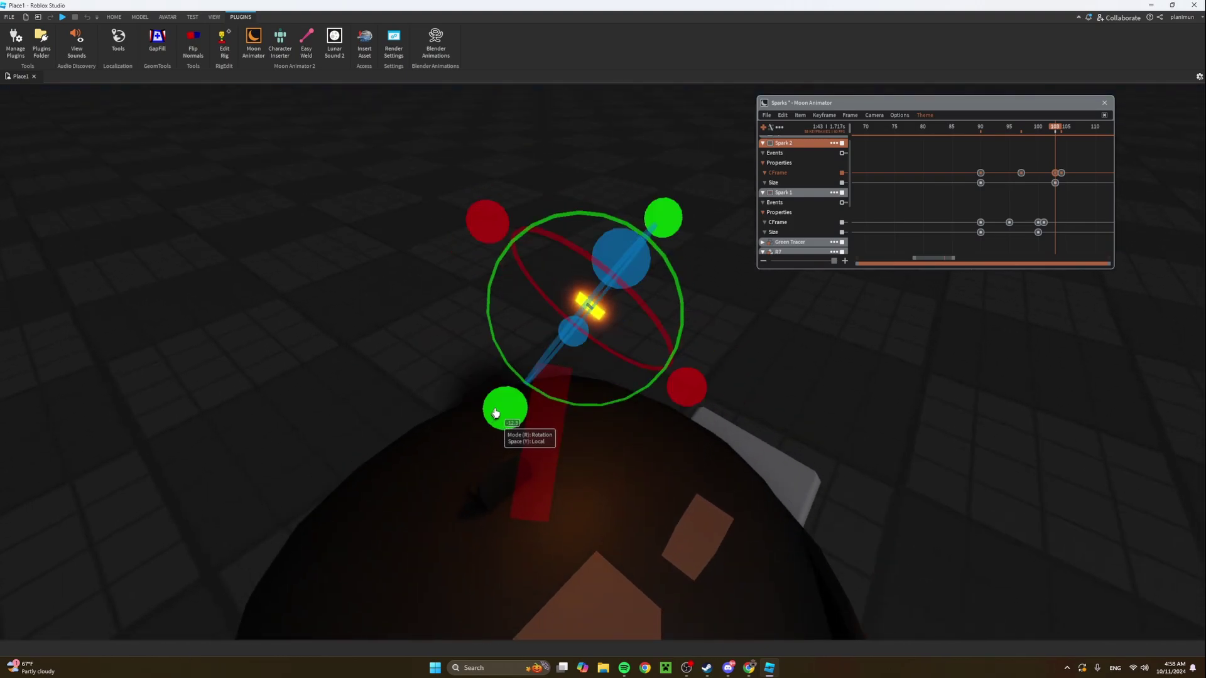
key(r)
drag(638, 342, 647, 348)
right_drag(611, 343, 614, 342)
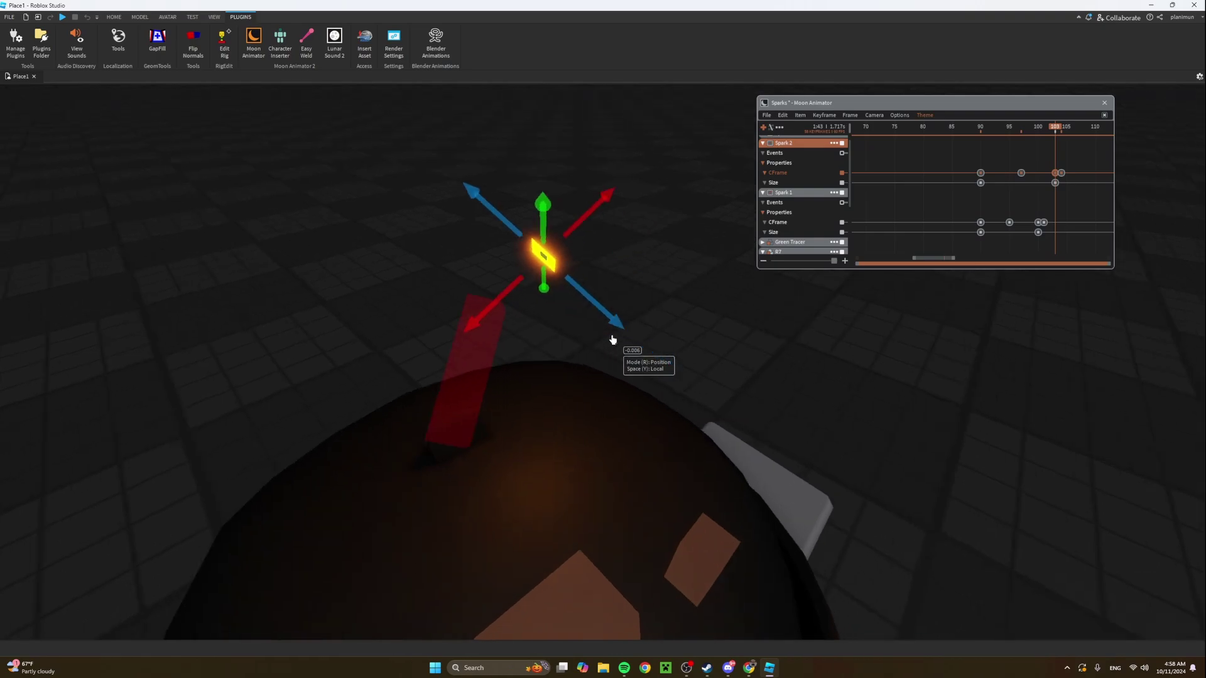
Scrub through the impact frames from several angles to examine how both sparks fly off the helmet.
click(711, 326)
scroll(711, 326, down, 4)
right_drag(710, 326, 712, 326)
scroll(712, 326, up, 4)
click(968, 132)
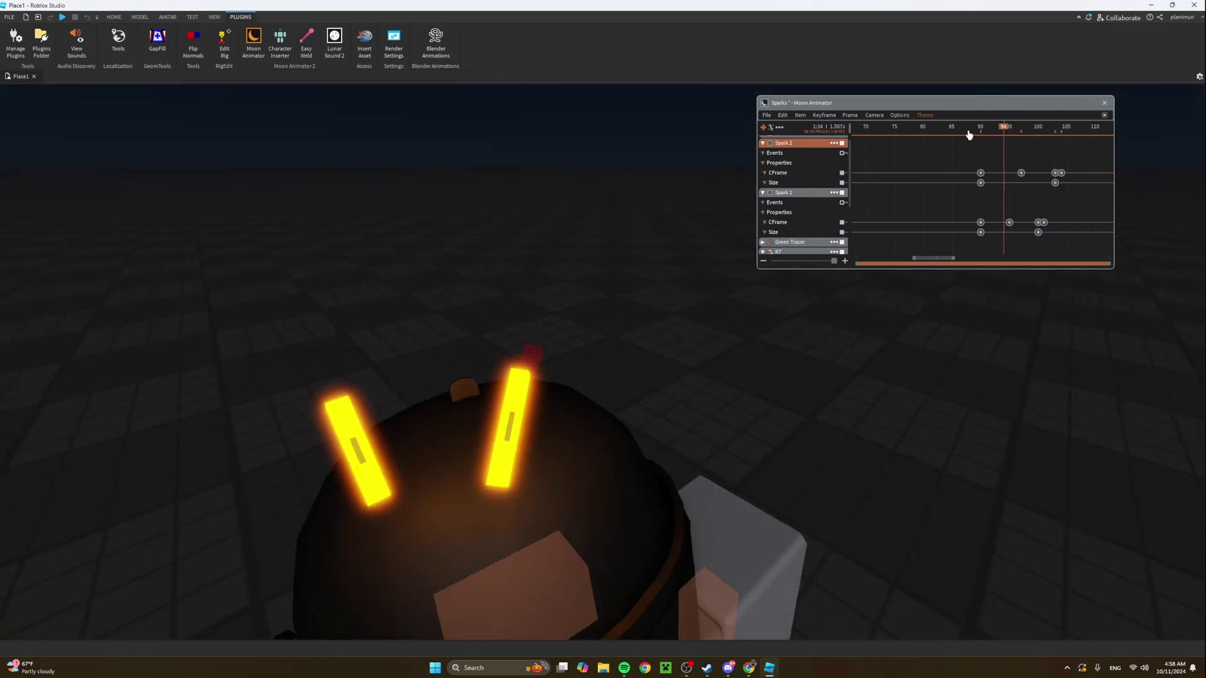
mouse_move(968, 134)
mouse_down()
mouse_move(1060, 134)
mouse_move(974, 134)
mouse_up()
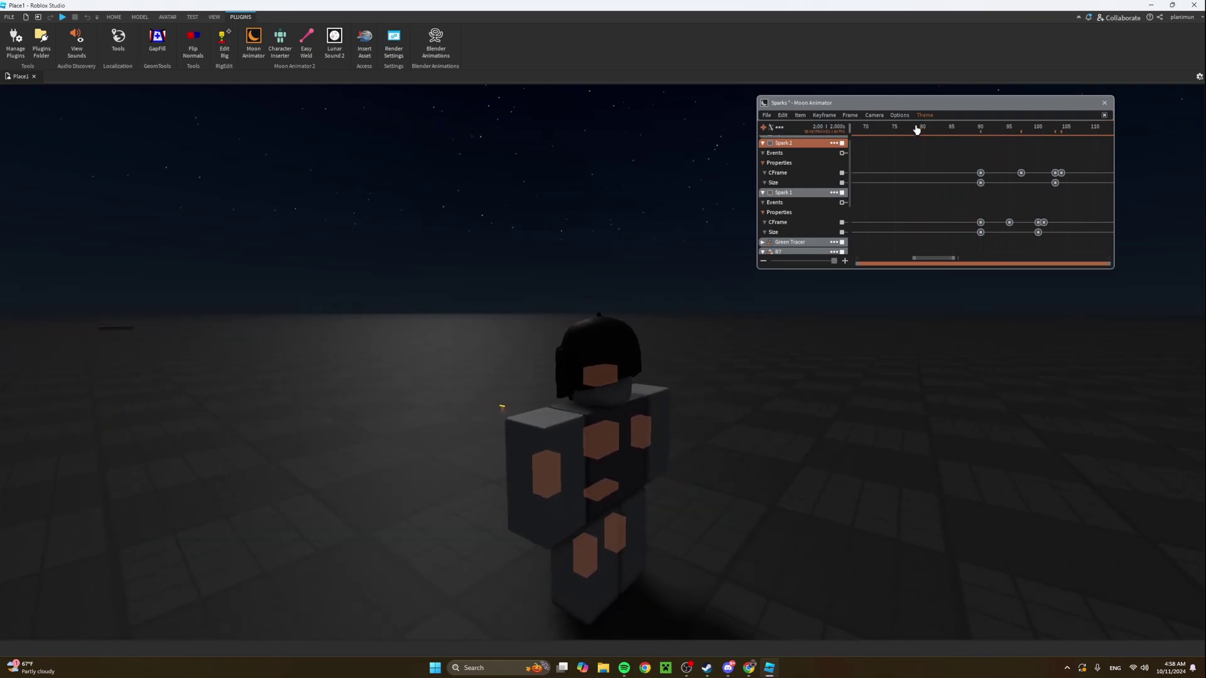
click(986, 129)
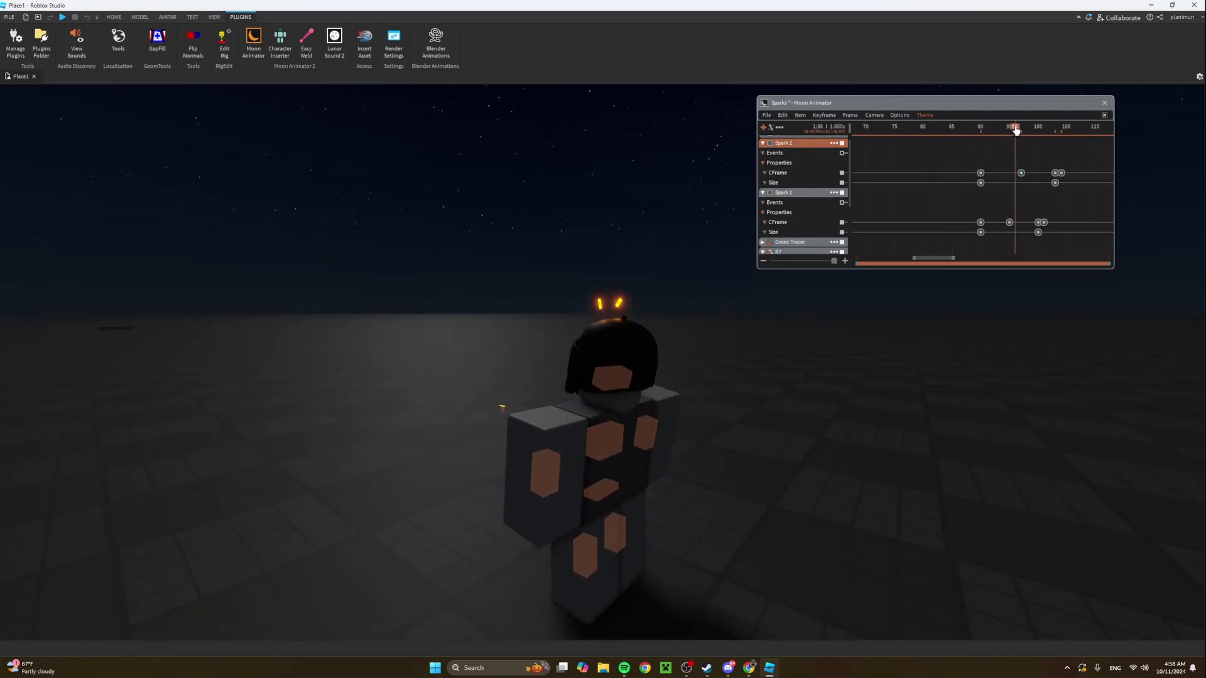
key(w)
right_drag(508, 279, 509, 278)
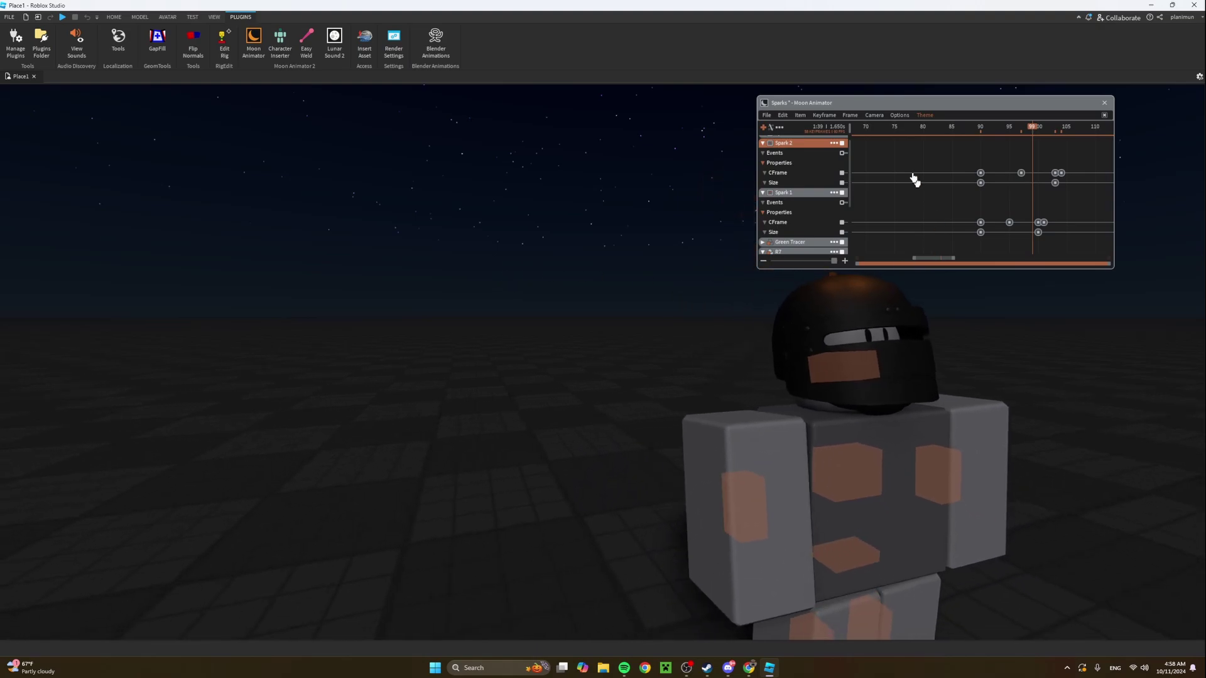
At frame 90, select Spark 3 out on the floor and move it along its local axes up to the helmet's impact point.
click(982, 130)
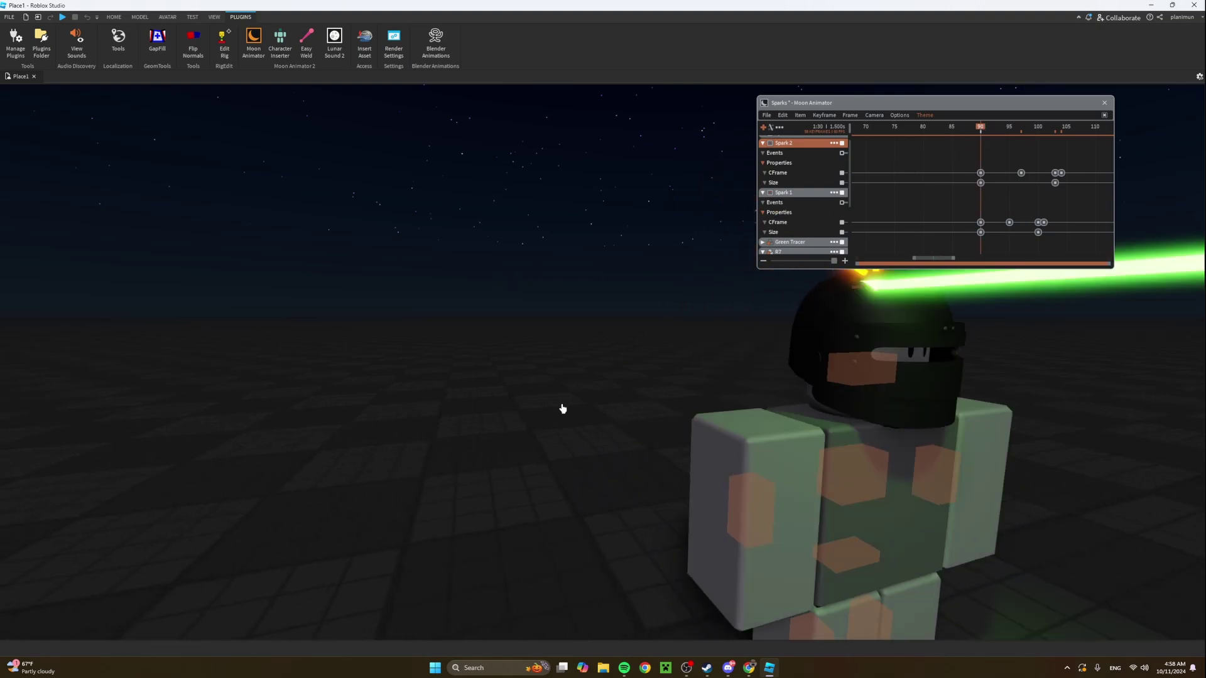
scroll(563, 409, down, 5)
scroll(565, 435, up, 5)
click(592, 464)
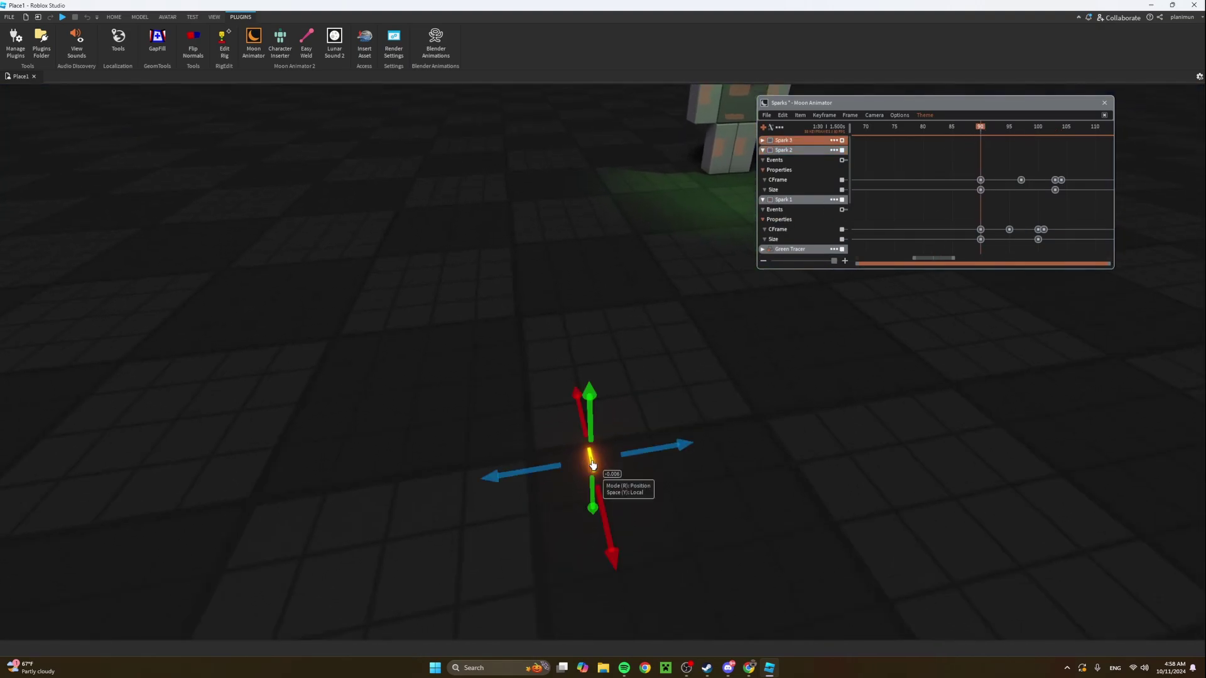
scroll(628, 461, down, 3)
mouse_move(627, 462)
mouse_down()
mouse_move(573, 465)
mouse_move(636, 457)
mouse_up()
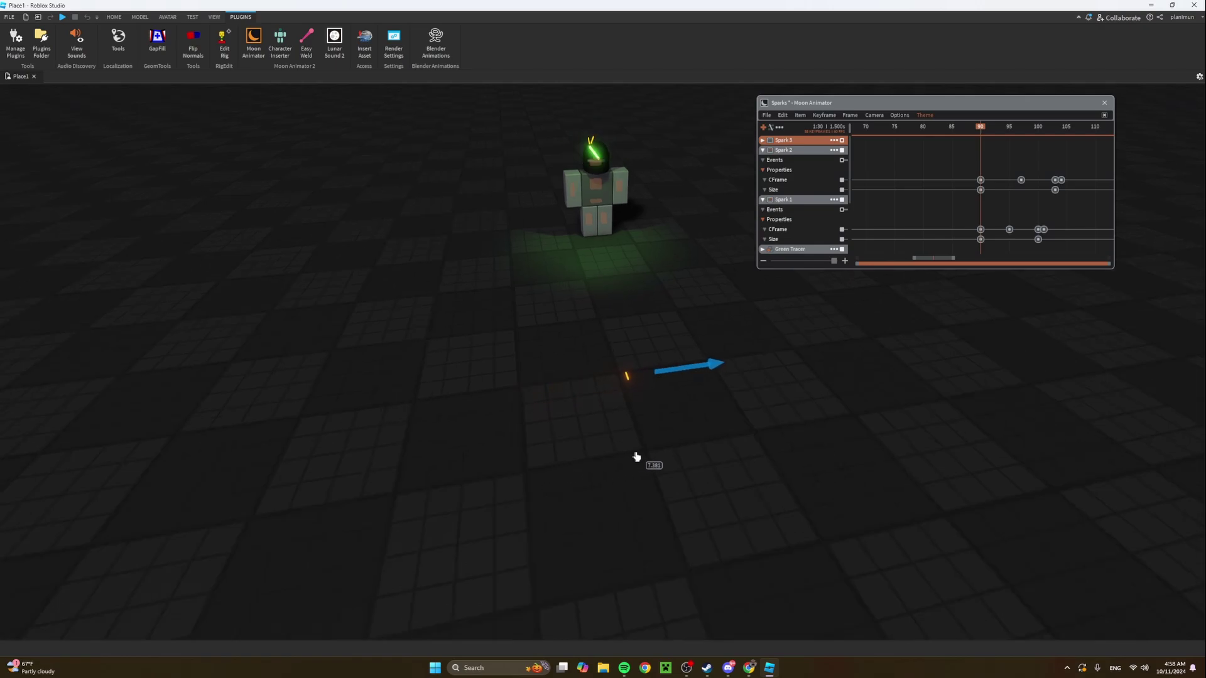
right_drag(660, 449, 665, 458)
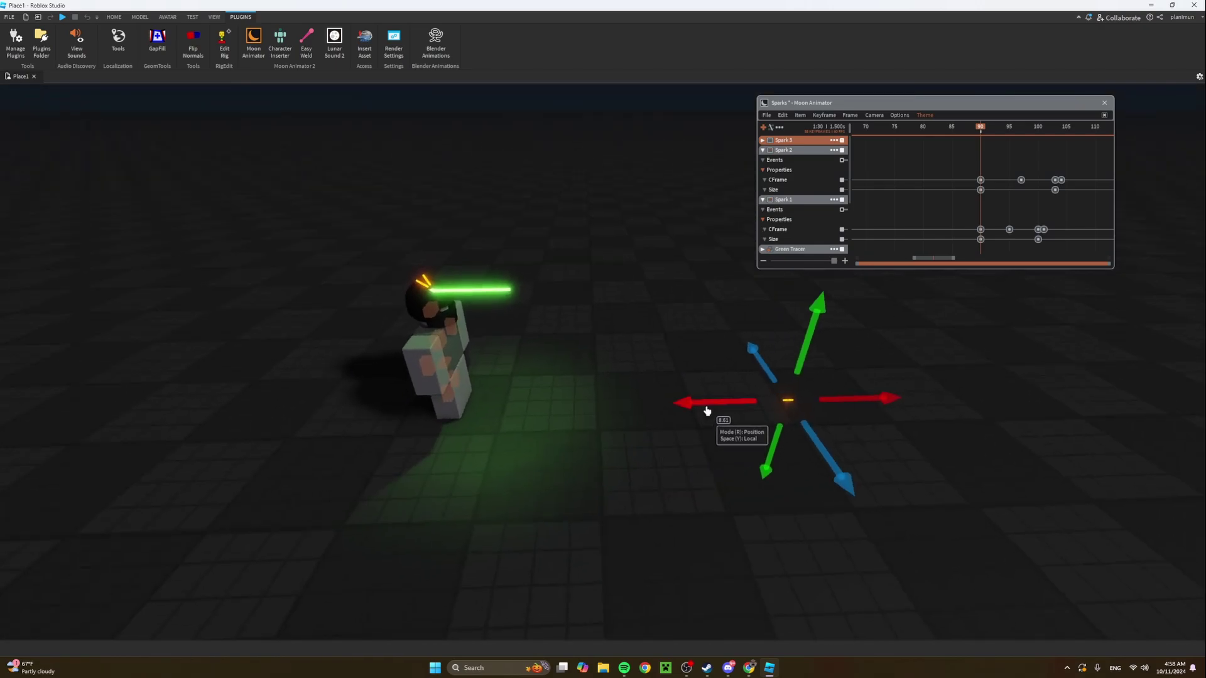
drag(706, 409, 396, 432)
drag(444, 326, 415, 212)
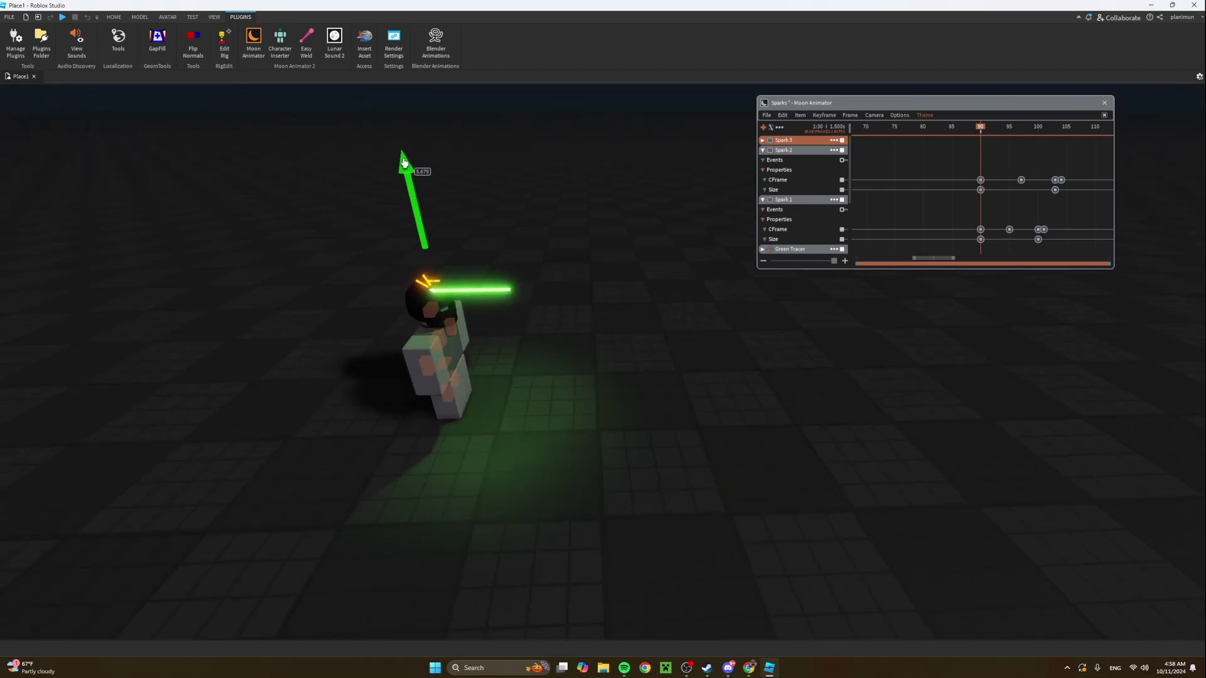
drag(404, 162, 404, 162)
Rotate Spark 3 in Local space at frame 90 to tilt it up like the other sparks, and shift it beside them.
key(f)
key(r)
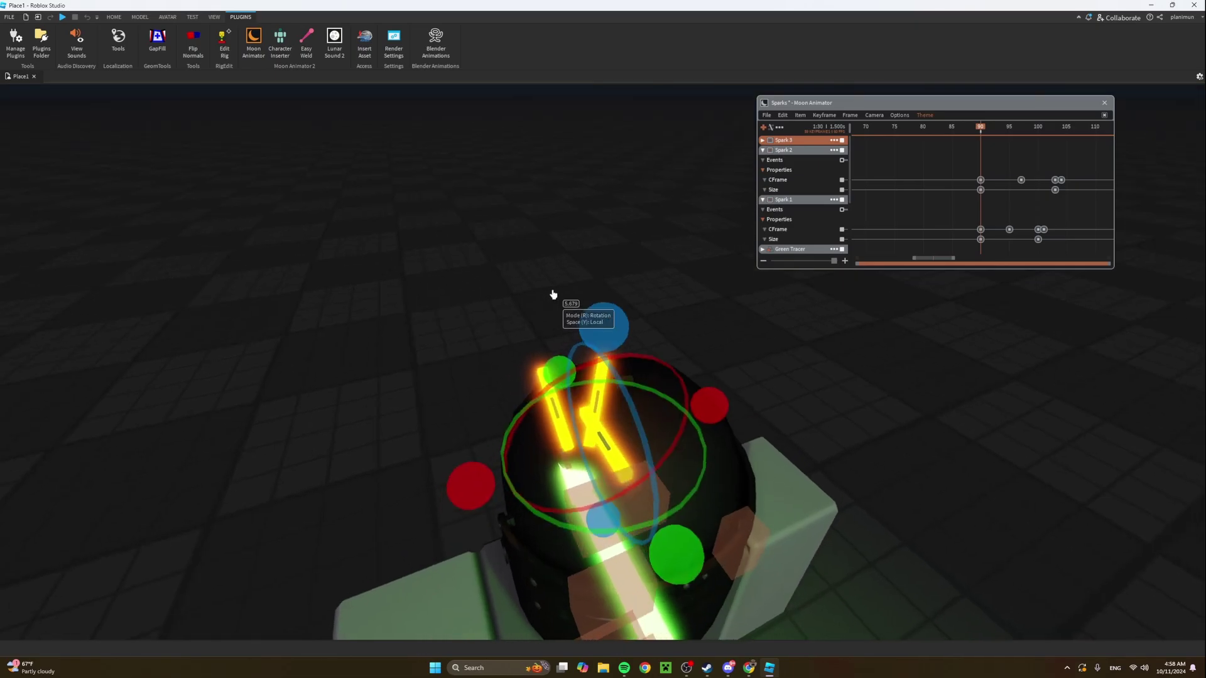
right_drag(553, 294, 630, 253)
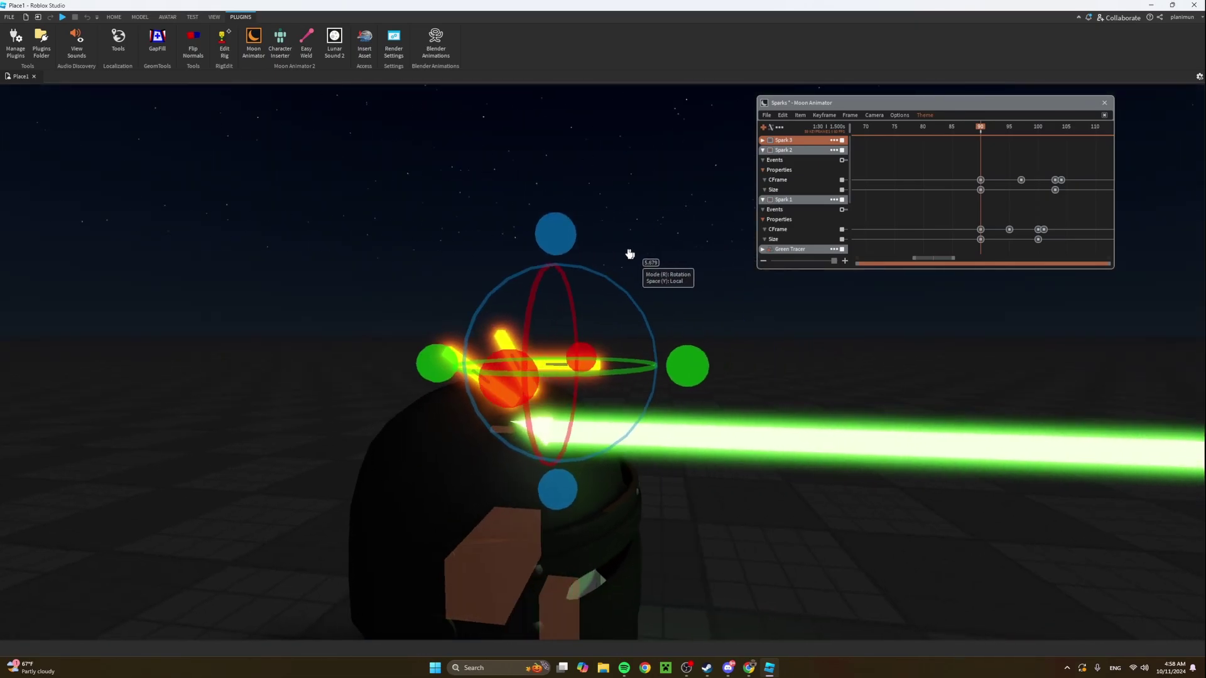
drag(611, 281, 588, 261)
drag(635, 316, 665, 319)
right_drag(665, 319, 664, 320)
key(r)
scroll(482, 357, up, 3)
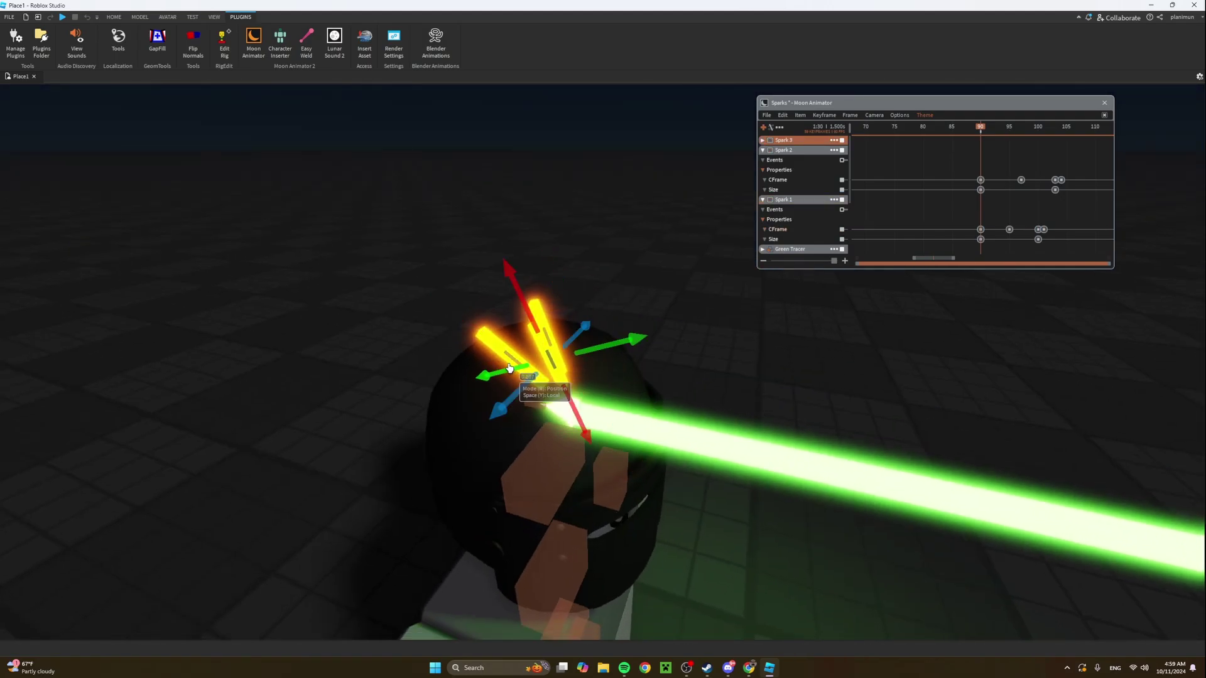
drag(520, 405, 518, 405)
Turn Spark 3 sideways at frame 90 so it fans away from the other two sparks, and slide it into line with the impact point.
right_drag(519, 406, 518, 407)
key(r)
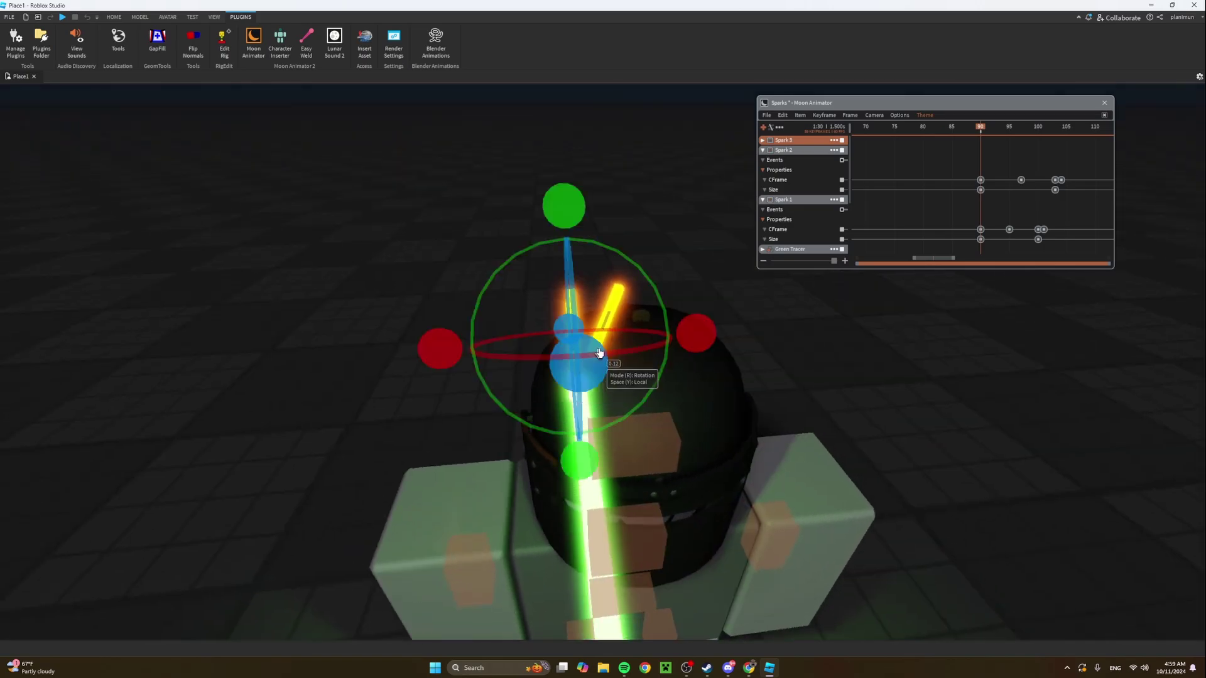
drag(560, 209, 515, 225)
key(r)
drag(556, 305, 543, 281)
right_drag(543, 281, 543, 282)
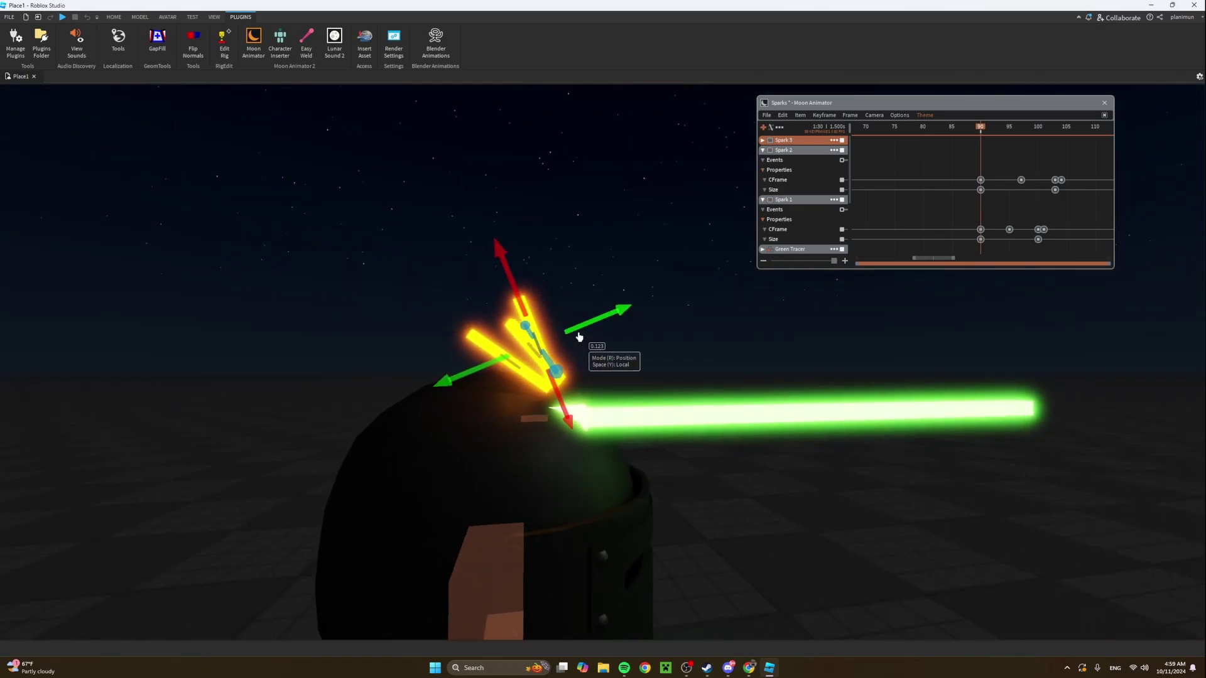
Fine-tune Spark 3's position at frame 90 so its base sits where the tracer meets the helmet.
drag(578, 335, 575, 336)
key(d)
right_drag(575, 336, 576, 335)
drag(543, 382, 513, 405)
key(s)
key(d)
right_drag(513, 405, 513, 405)
click(610, 263)
key(a)
right_drag(610, 263, 610, 262)
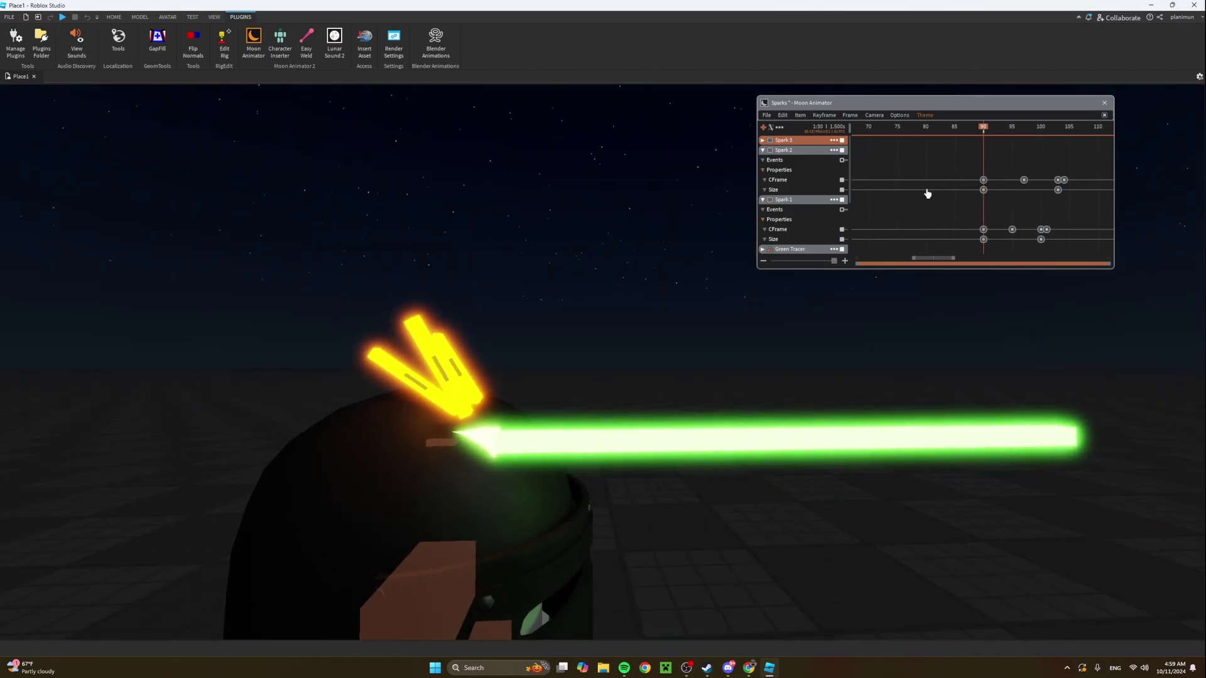
Set the ease style of Spark 3's CFrame keyframe at frame 0 to None.
middle_drag(922, 186, 958, 188)
click(763, 142)
click(779, 174)
scroll(959, 189, down, 2)
middle_drag(885, 187, 998, 154)
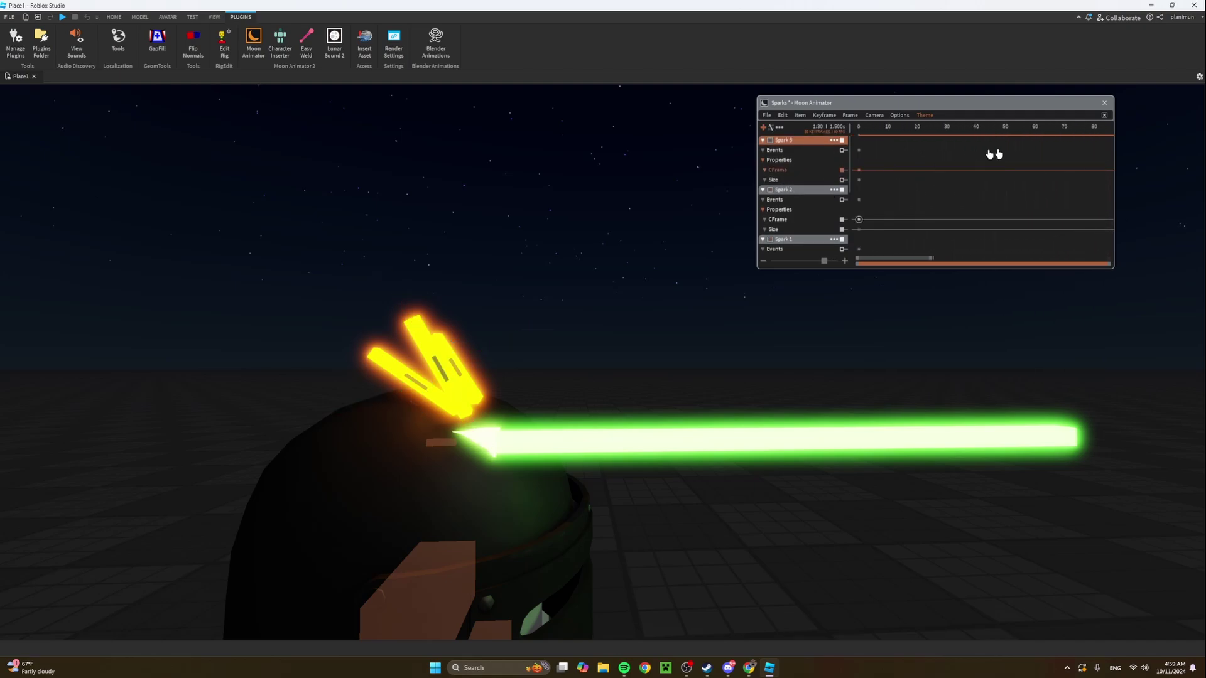
scroll(994, 155, down, 1)
click(858, 127)
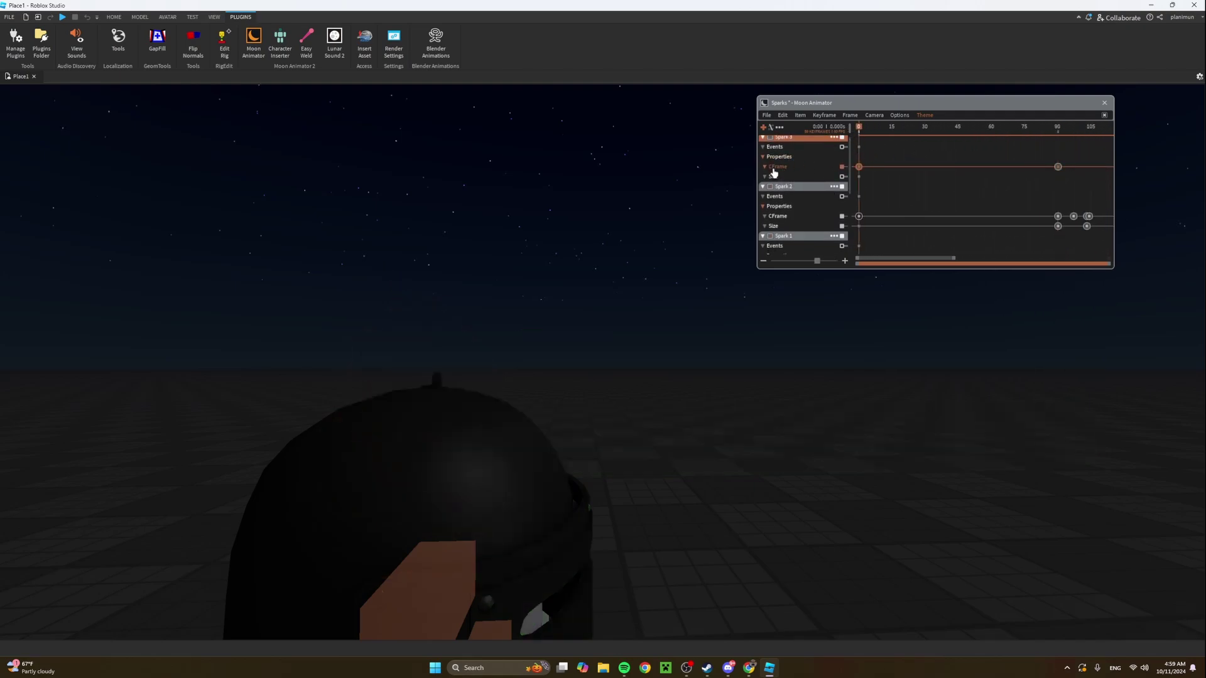
double_click(859, 168)
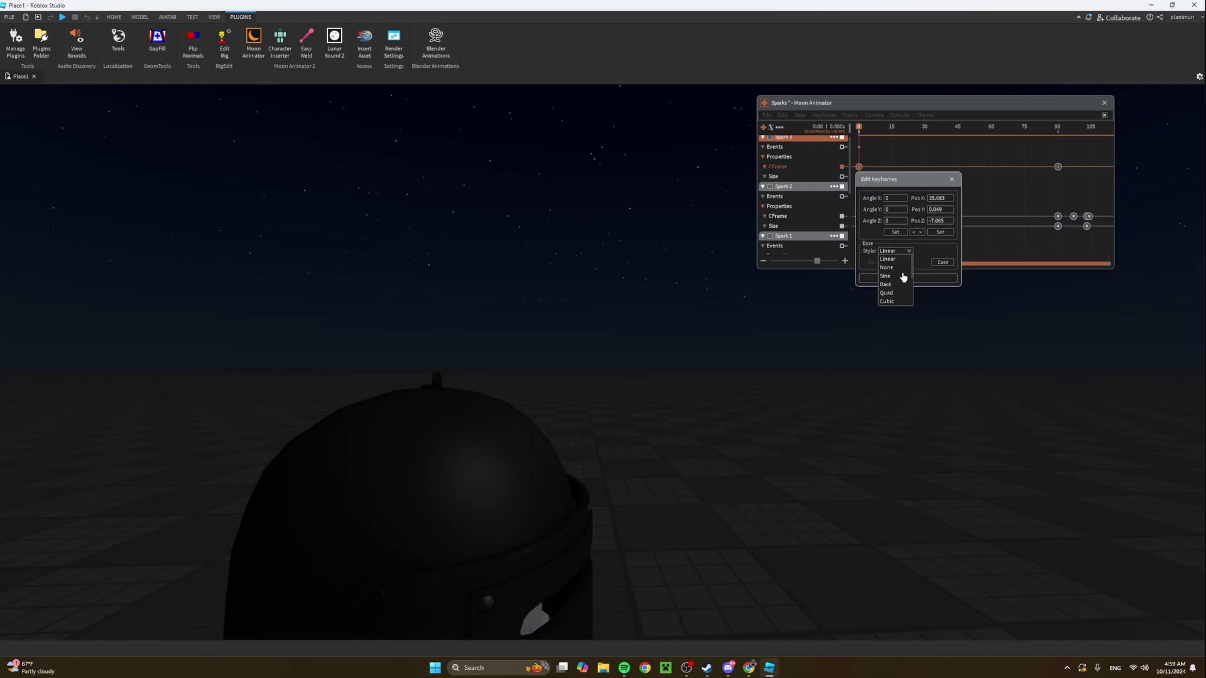
click(888, 268)
click(907, 276)
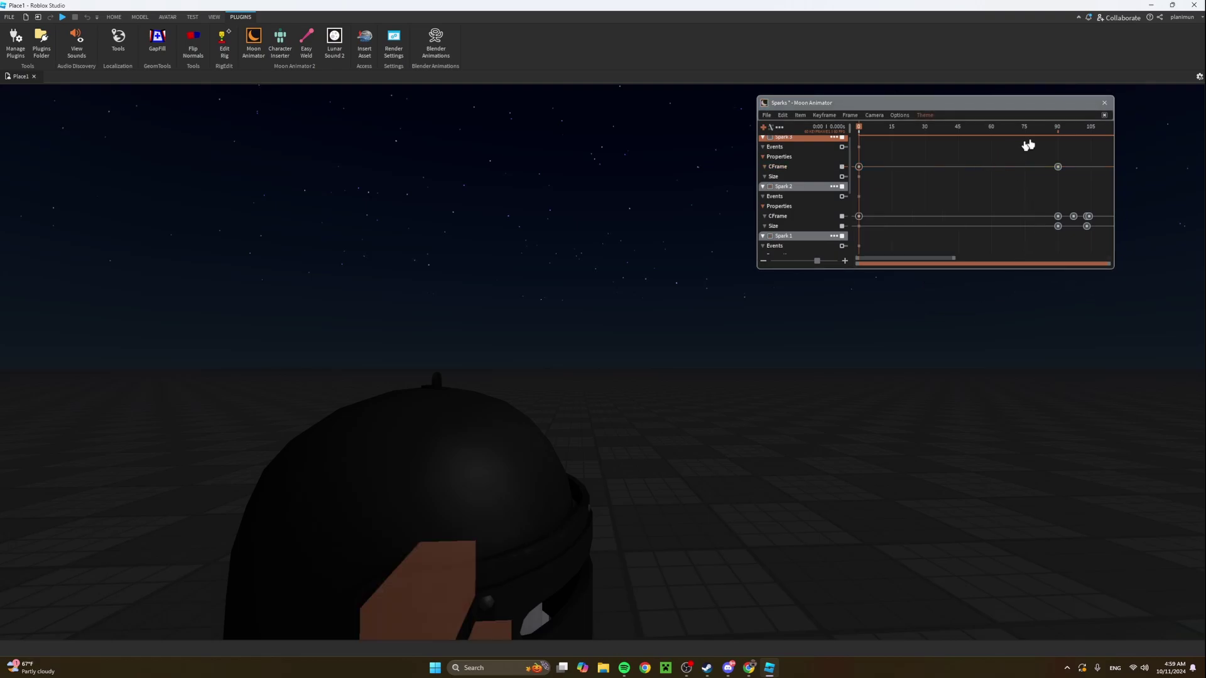
Add a CFrame keyframe for Spark 3 at frame 106 and move it outward along its local length, away from the helmet.
click(1058, 136)
key(d)
right_drag(619, 358, 619, 358)
key(w)
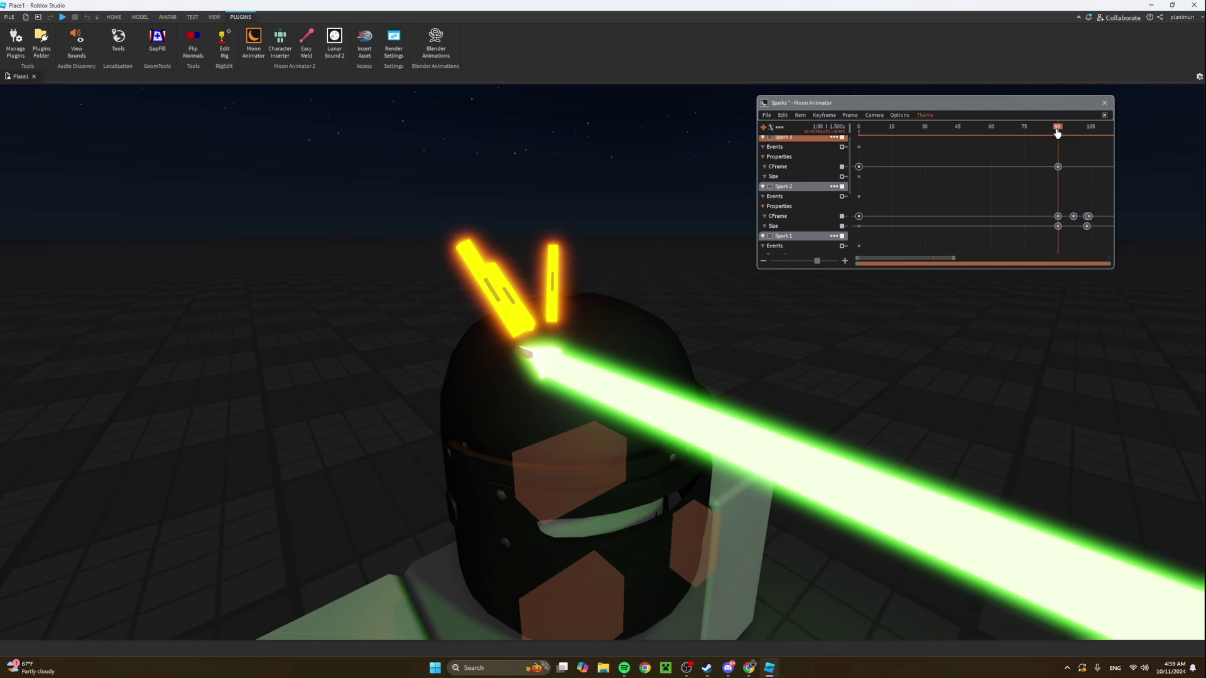
right_drag(670, 205, 670, 204)
key(d)
middle_drag(1070, 186, 986, 170)
scroll(1042, 182, up, 2)
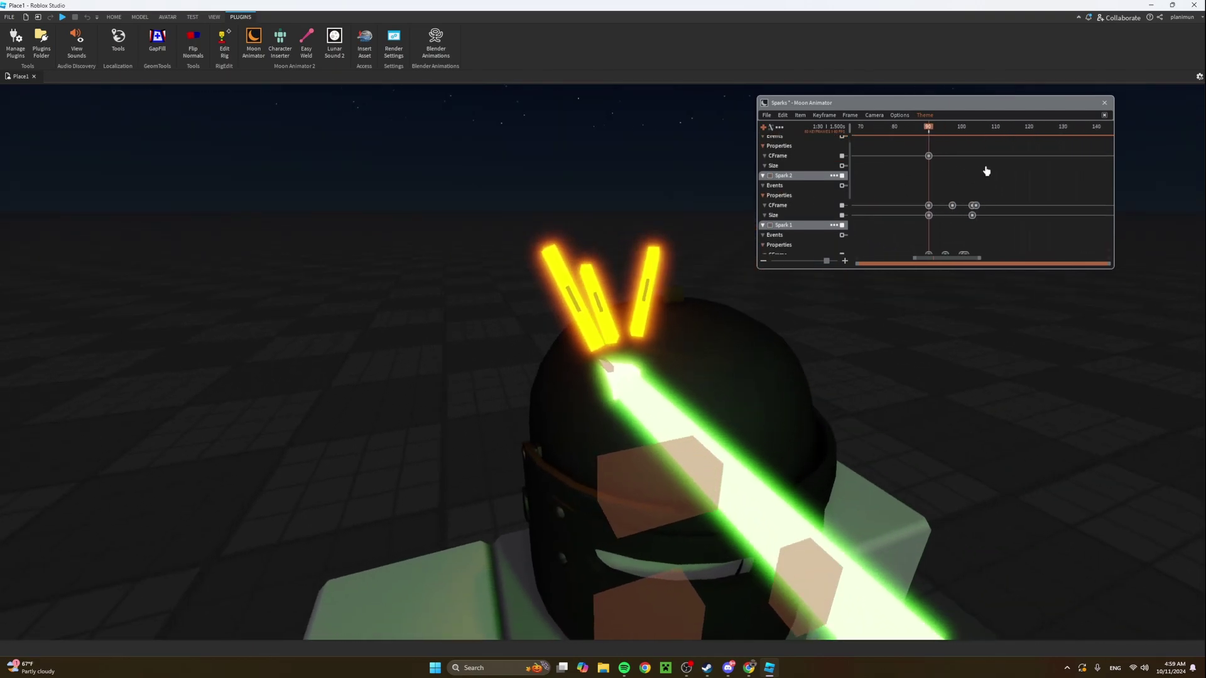
scroll(989, 171, up, 1)
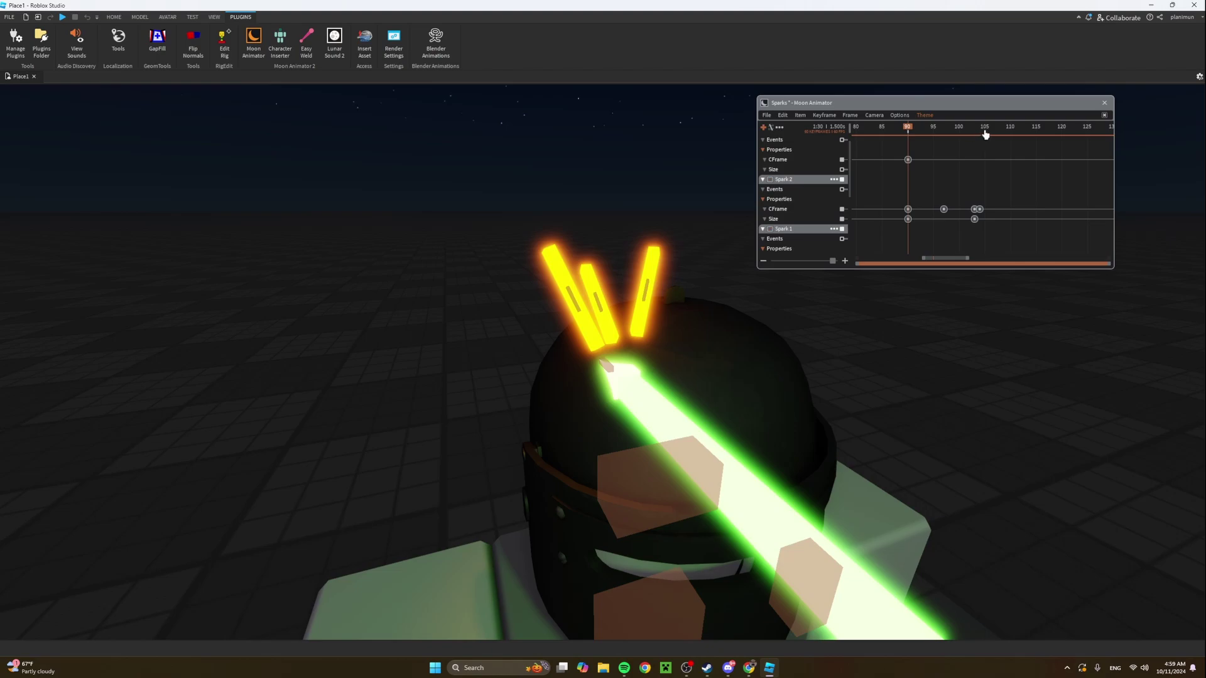
click(991, 133)
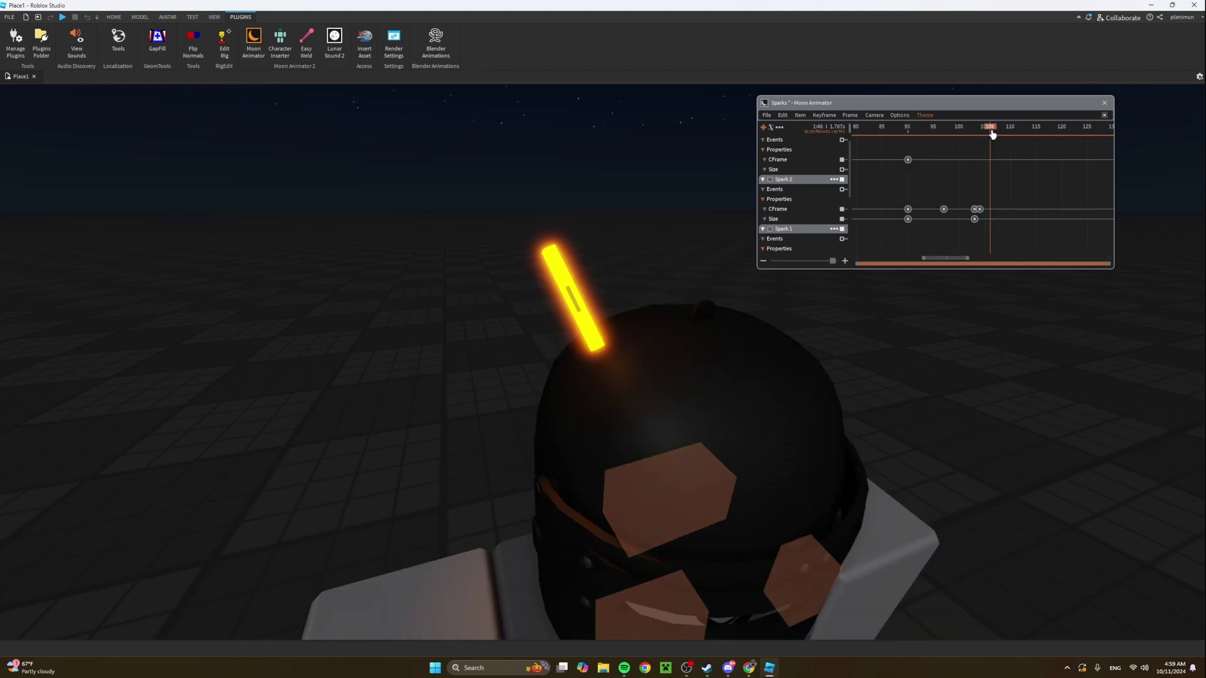
click(798, 161)
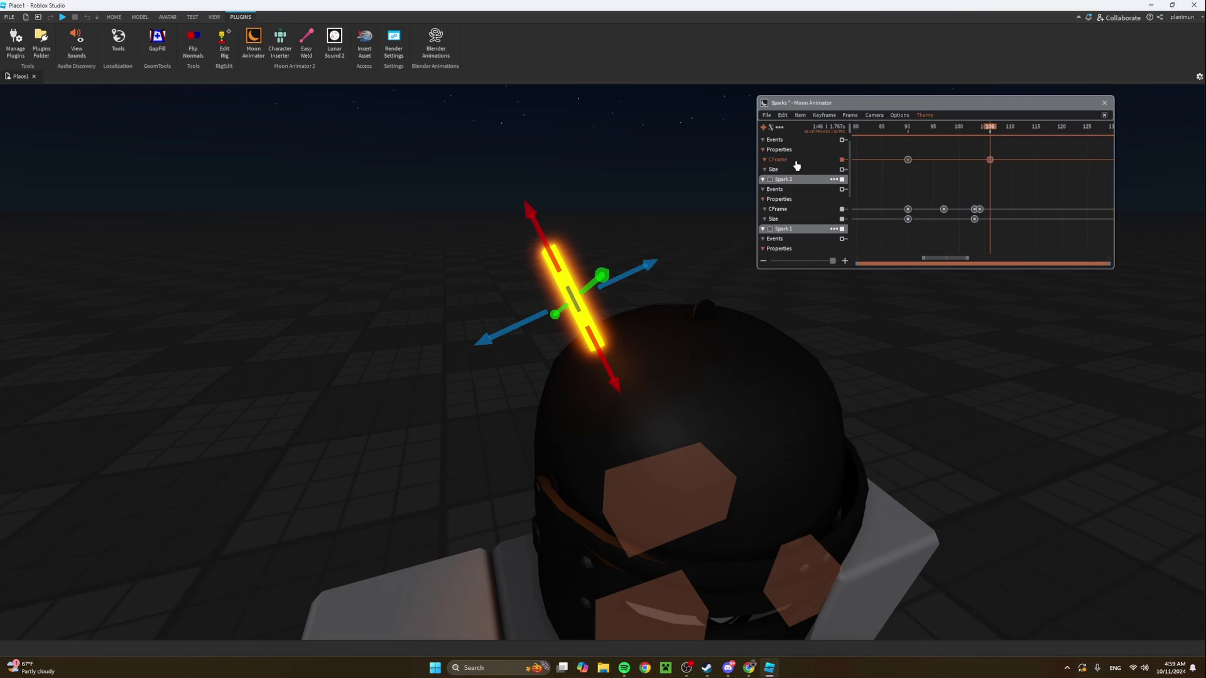
drag(538, 227, 528, 126)
Add a CFrame keyframe for Spark 3 at frame 107 and move it in World space straight down out of view.
click(887, 129)
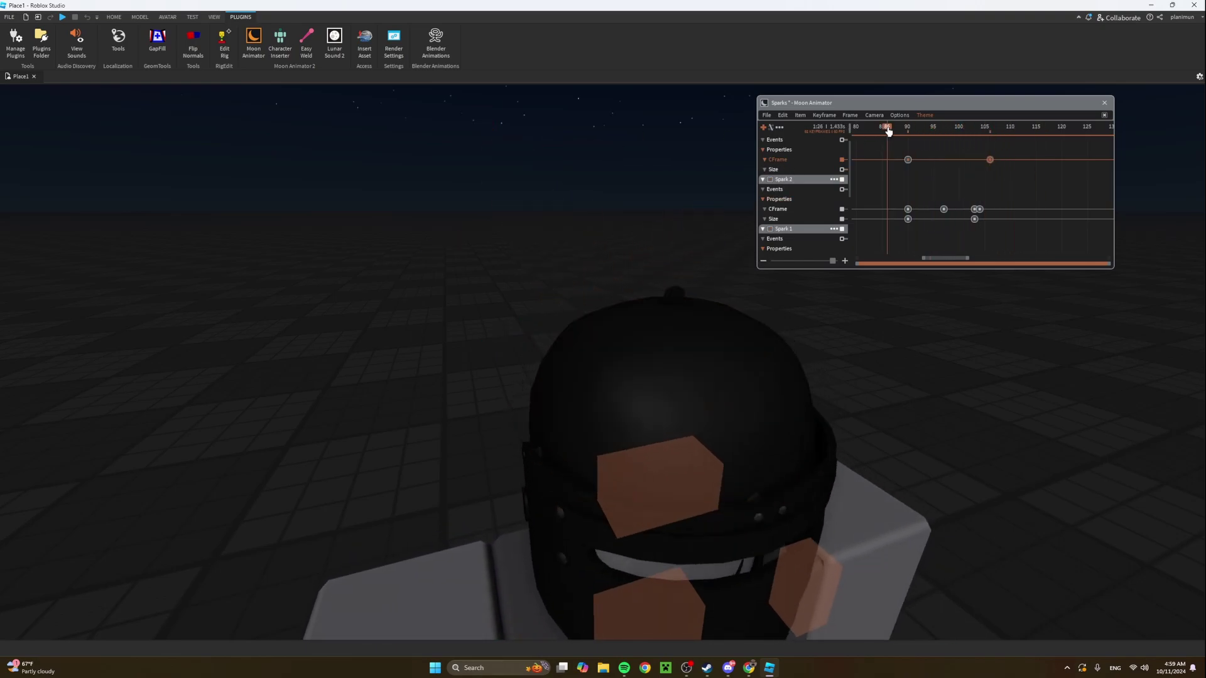
drag(888, 131, 997, 128)
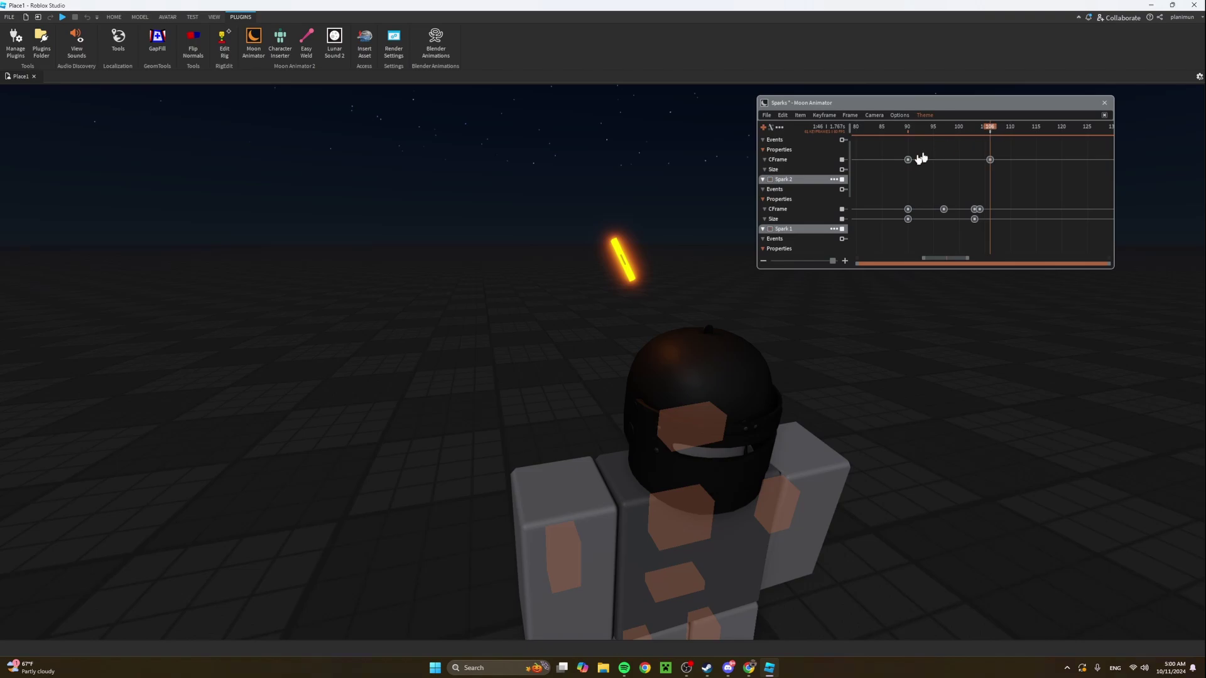
right_drag(718, 264, 701, 274)
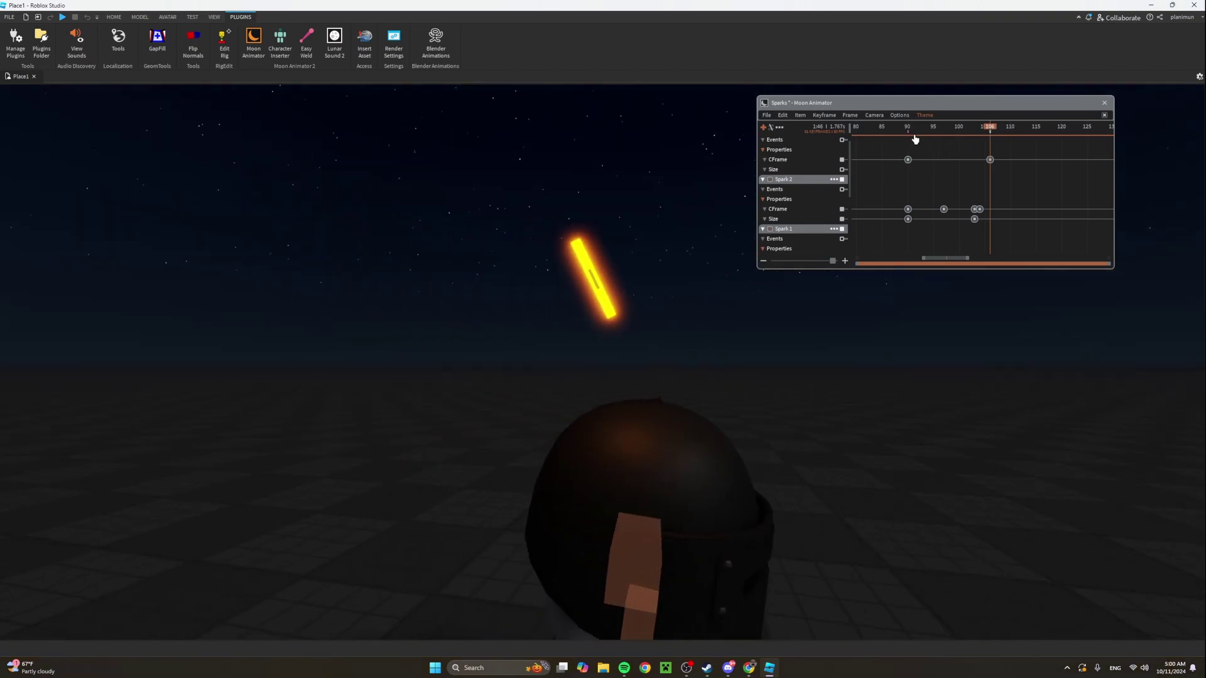
drag(907, 129, 994, 126)
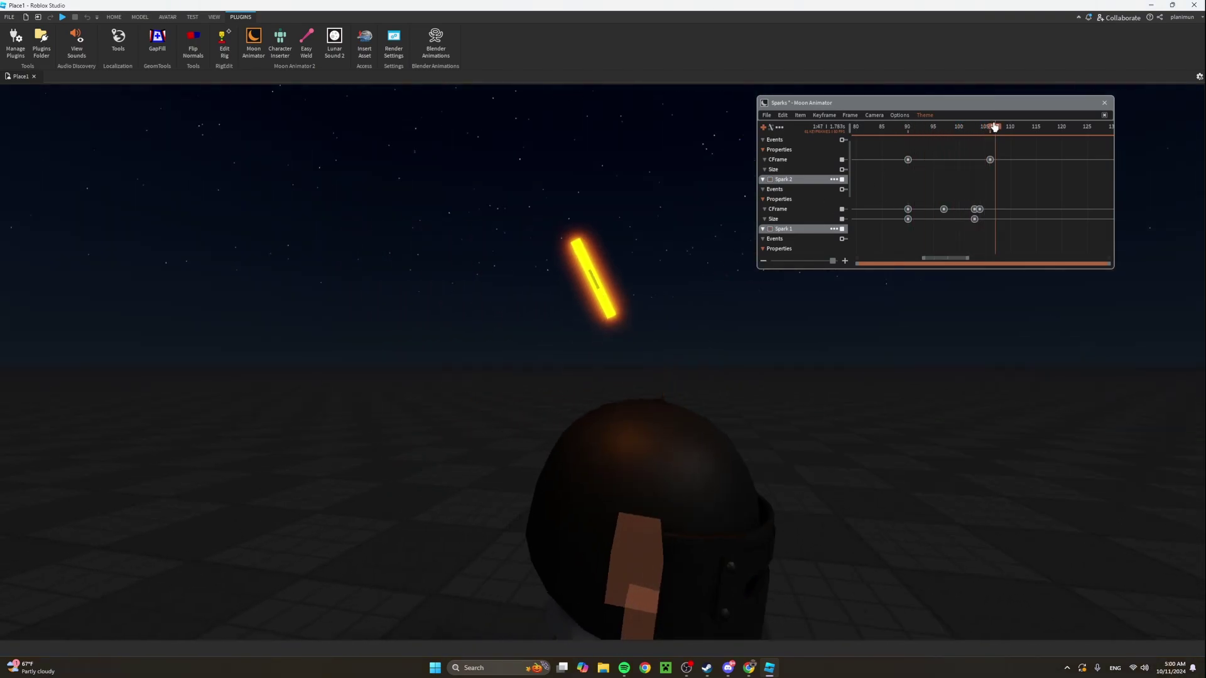
click(809, 162)
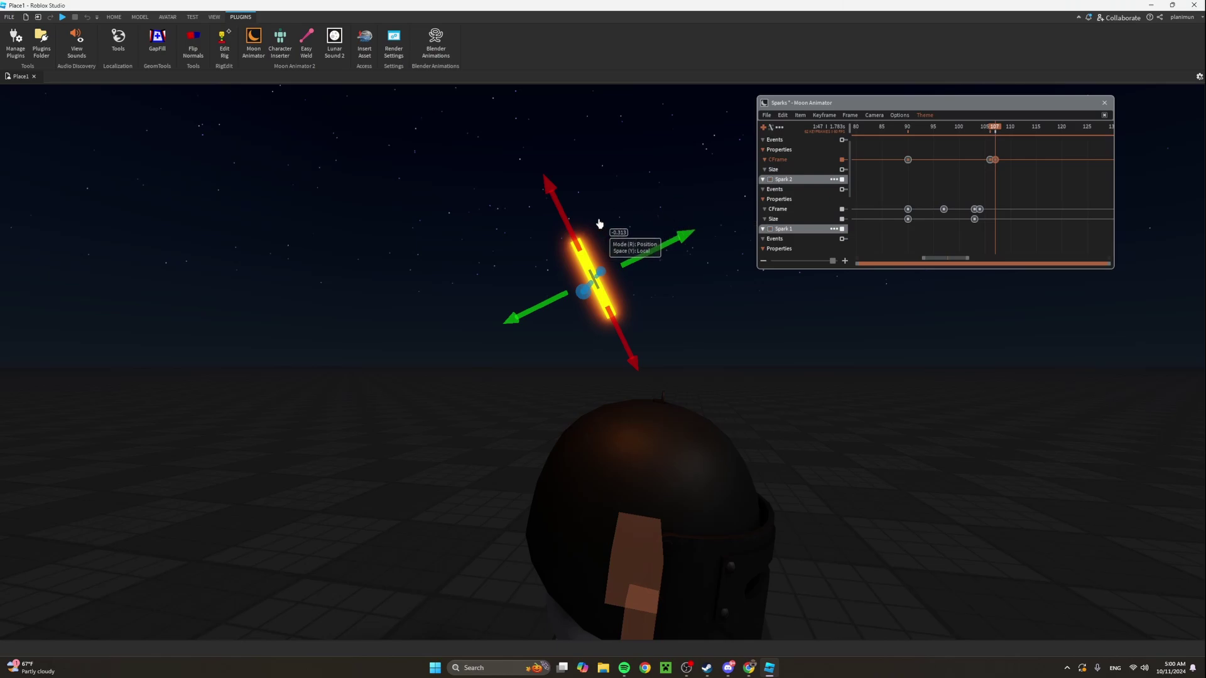
key(y)
drag(596, 231, 634, 625)
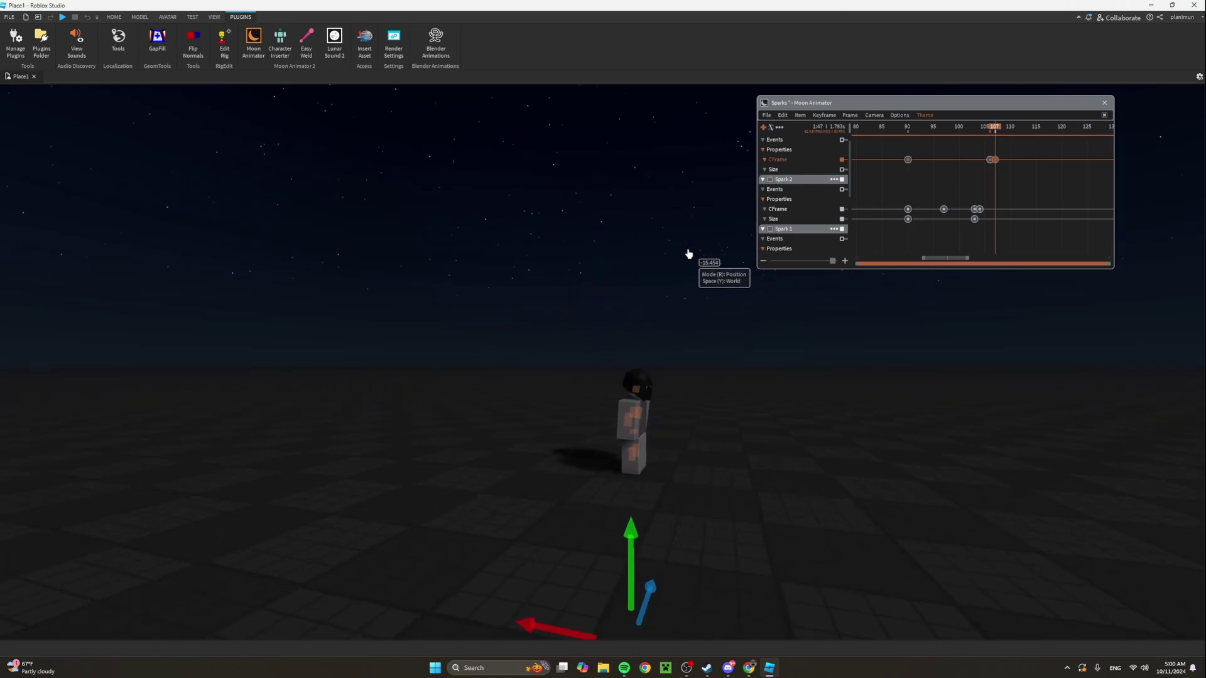
key(w)
Keyframe Spark 3's Size at frame 106 and clear the X value of its vector to shrink the spark's length.
mouse_move(968, 134)
mouse_down()
mouse_move(986, 127)
mouse_move(911, 128)
mouse_move(991, 130)
mouse_up()
click(907, 170)
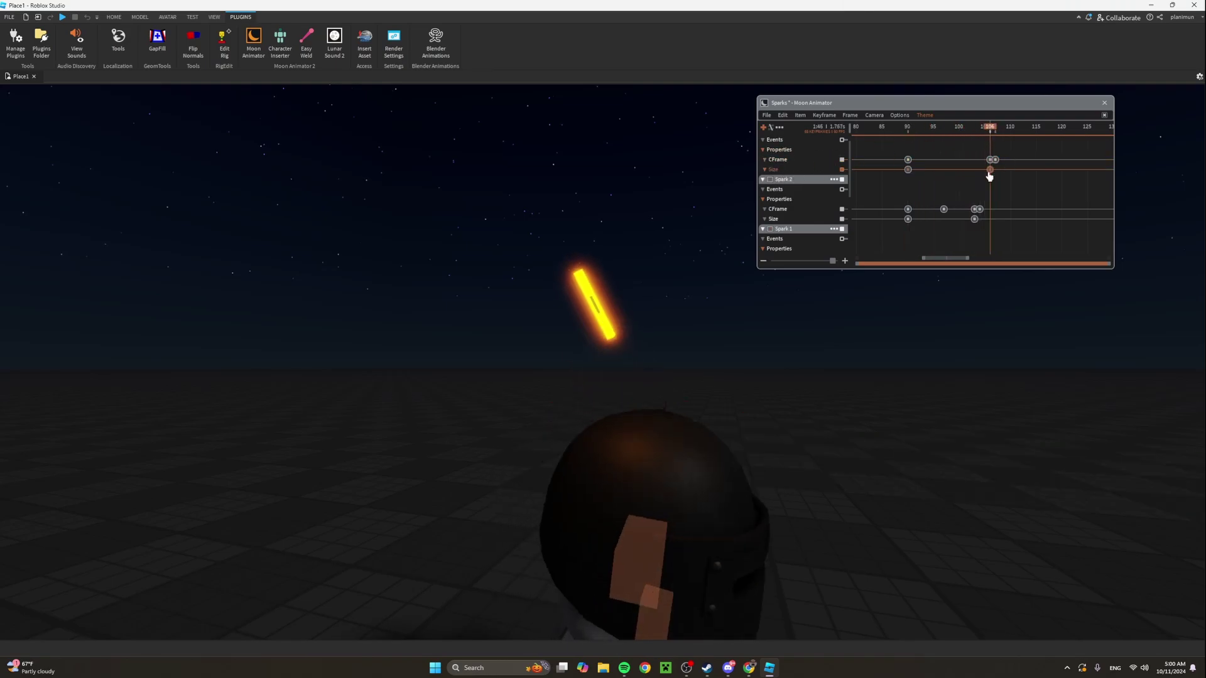
double_click(989, 171)
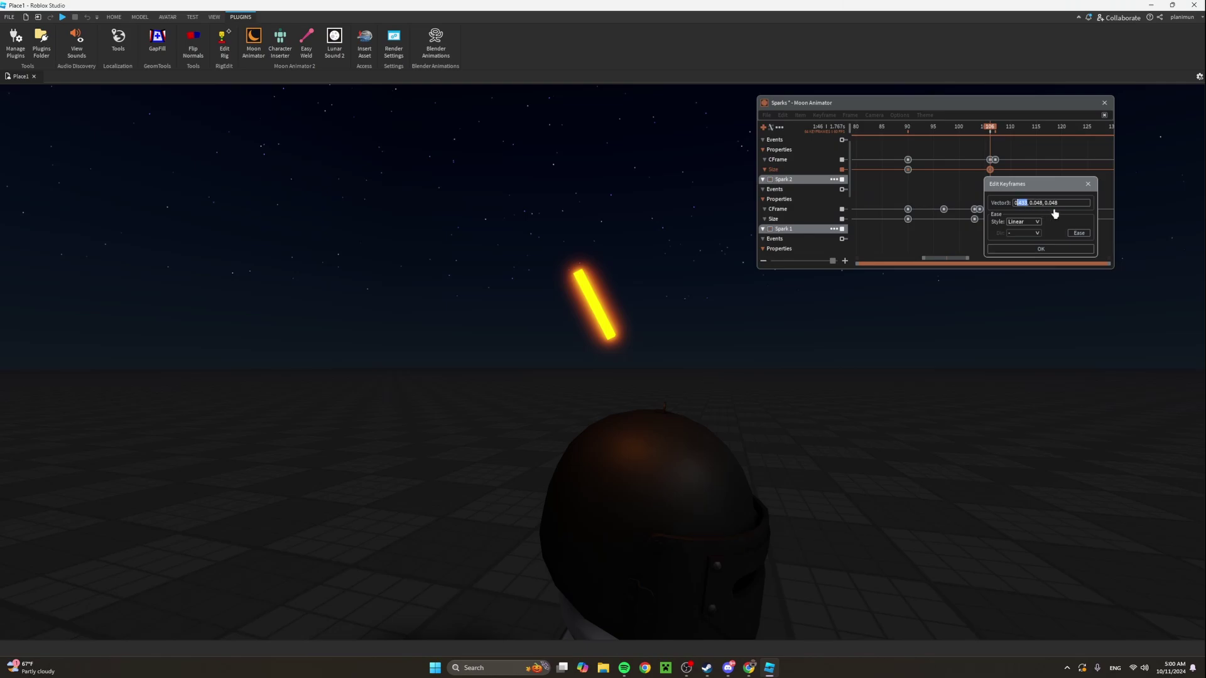
key(BackSpace)
key(Return)
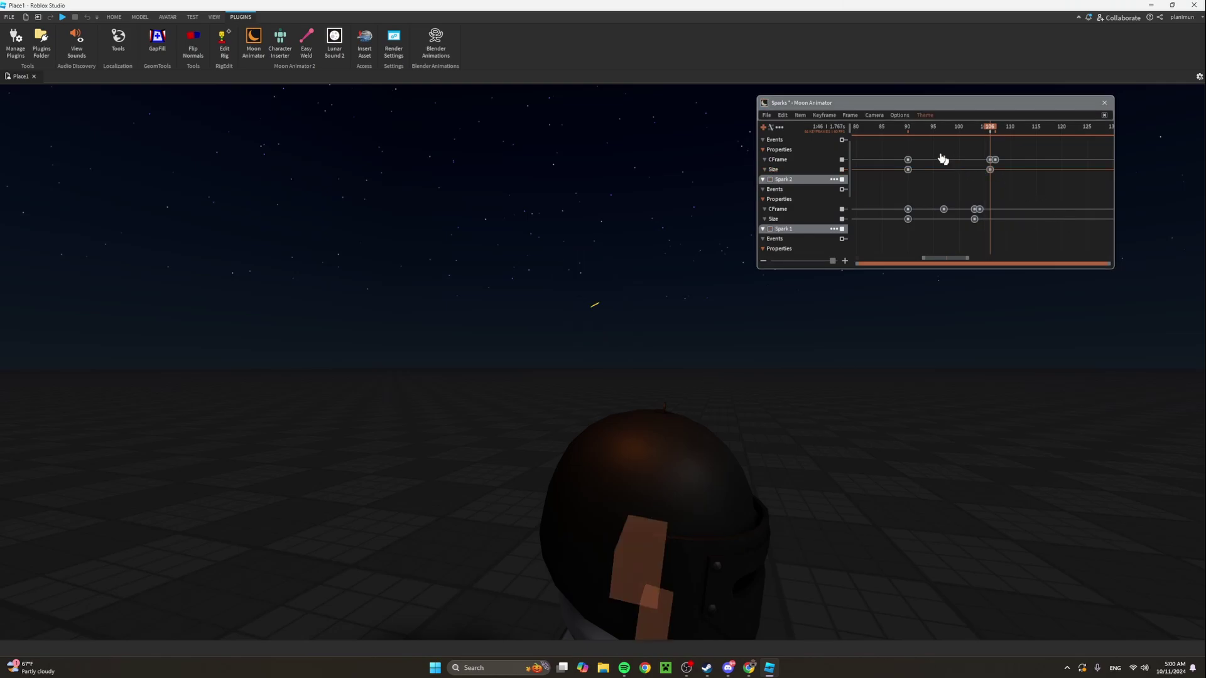
Shift Spark 3's closing CFrame and Size keyframes so they start at frame 110, and play back the impact around that change.
click(894, 131)
key(space)
mouse_move(894, 131)
mouse_down()
mouse_move(1001, 130)
mouse_move(912, 131)
mouse_up()
right_drag(627, 242, 517, 226)
scroll(517, 226, down, 5)
key(space)
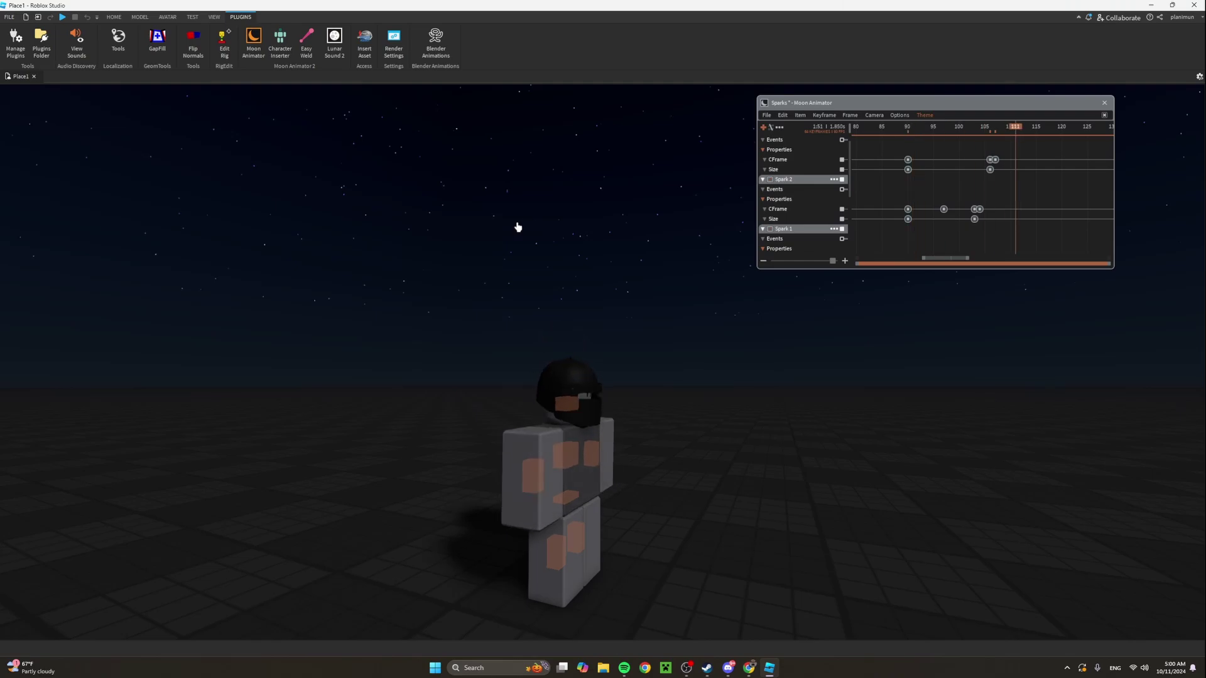
drag(870, 132, 993, 165)
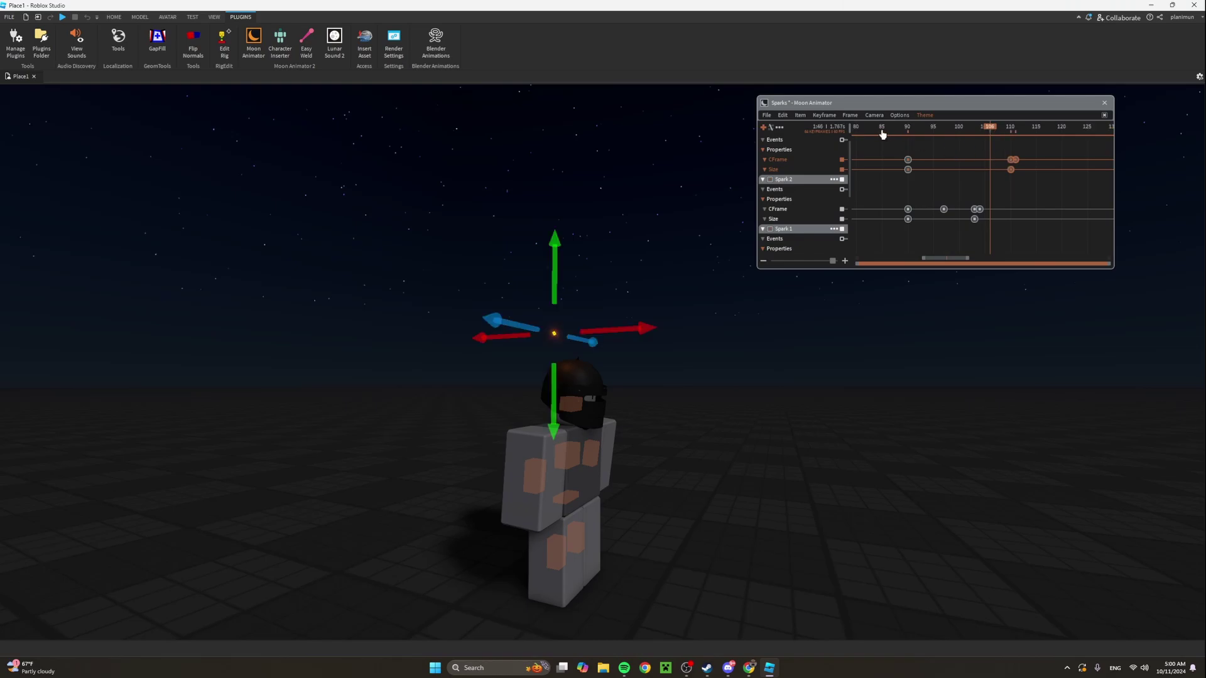
key(space)
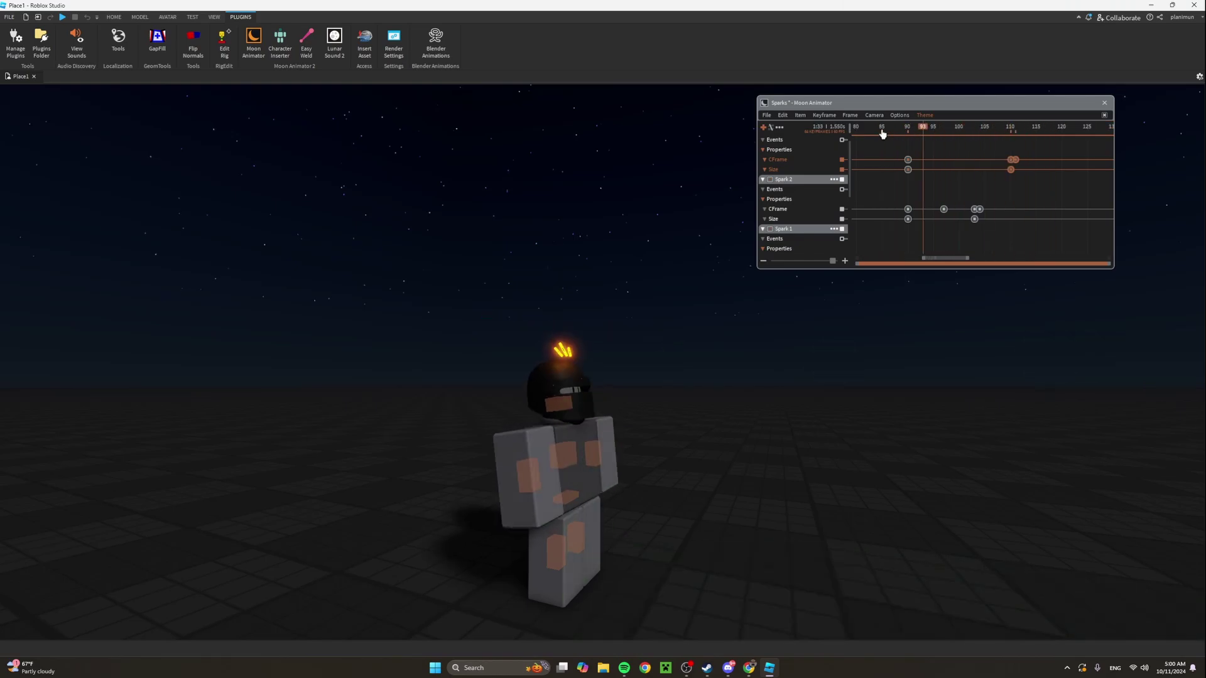
drag(881, 133, 927, 131)
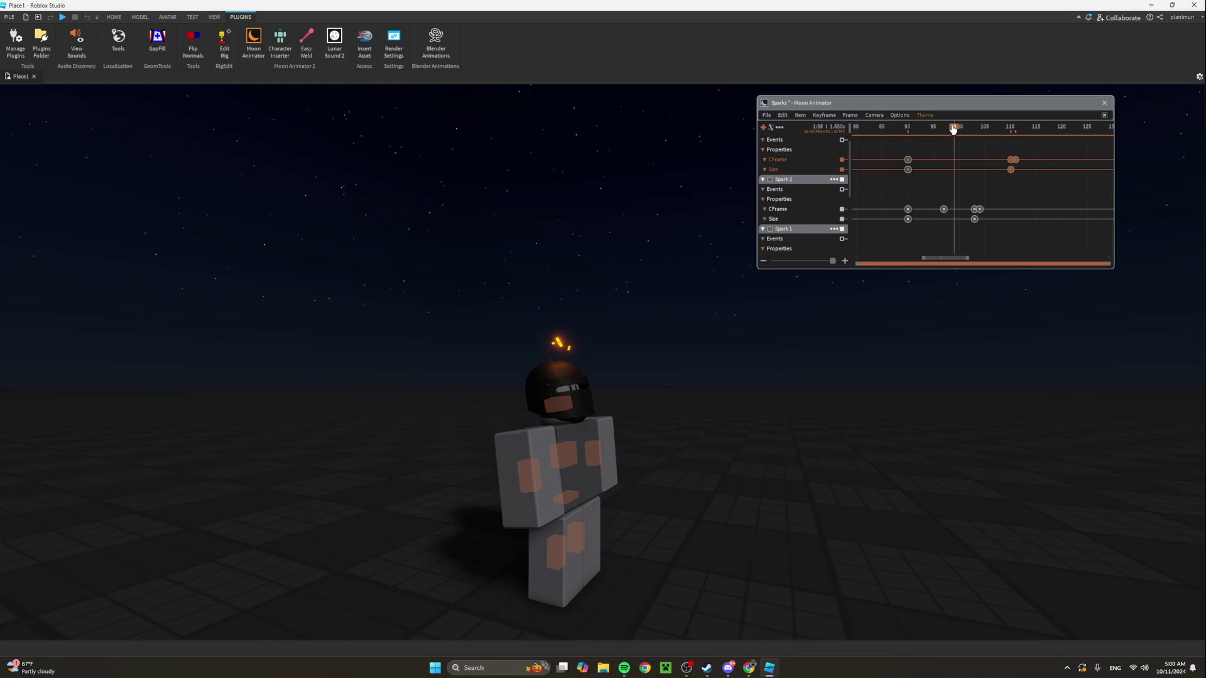
Add a CFrame keyframe for Spark 3 at frame 100 by rotating the spark to a more upright angle.
click(972, 141)
scroll(640, 358, up, 10)
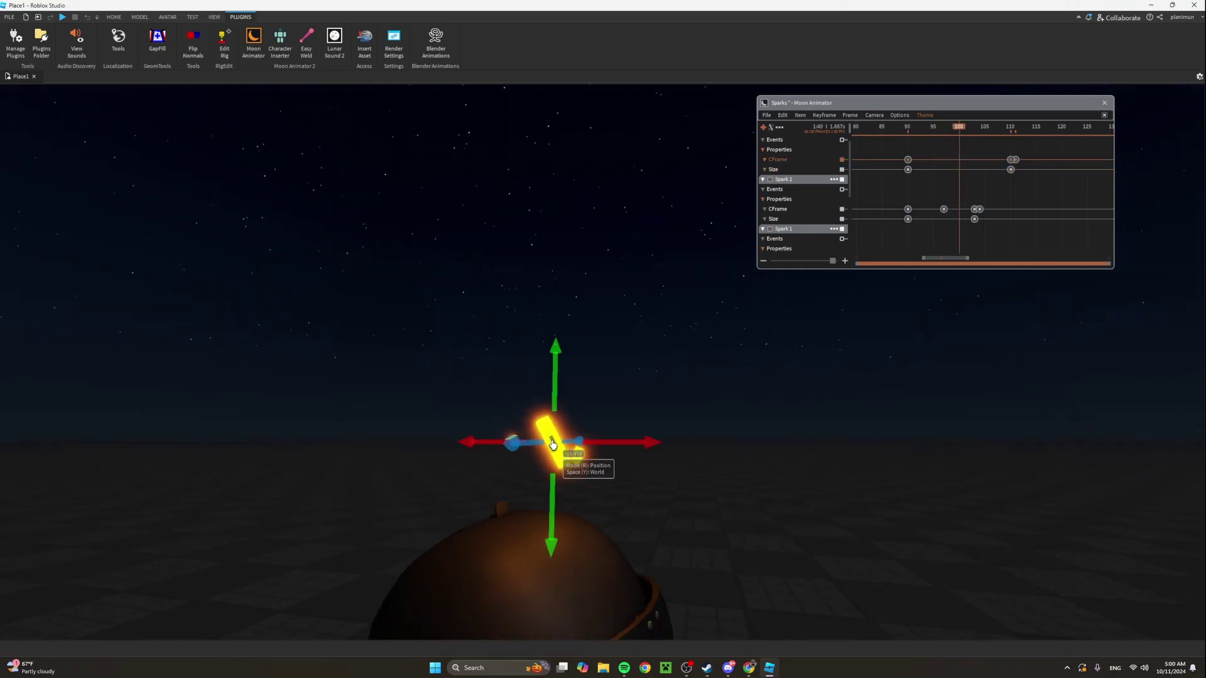
right_drag(552, 445, 592, 423)
key(r)
scroll(592, 422, up, 3)
drag(723, 342, 718, 379)
key(r)
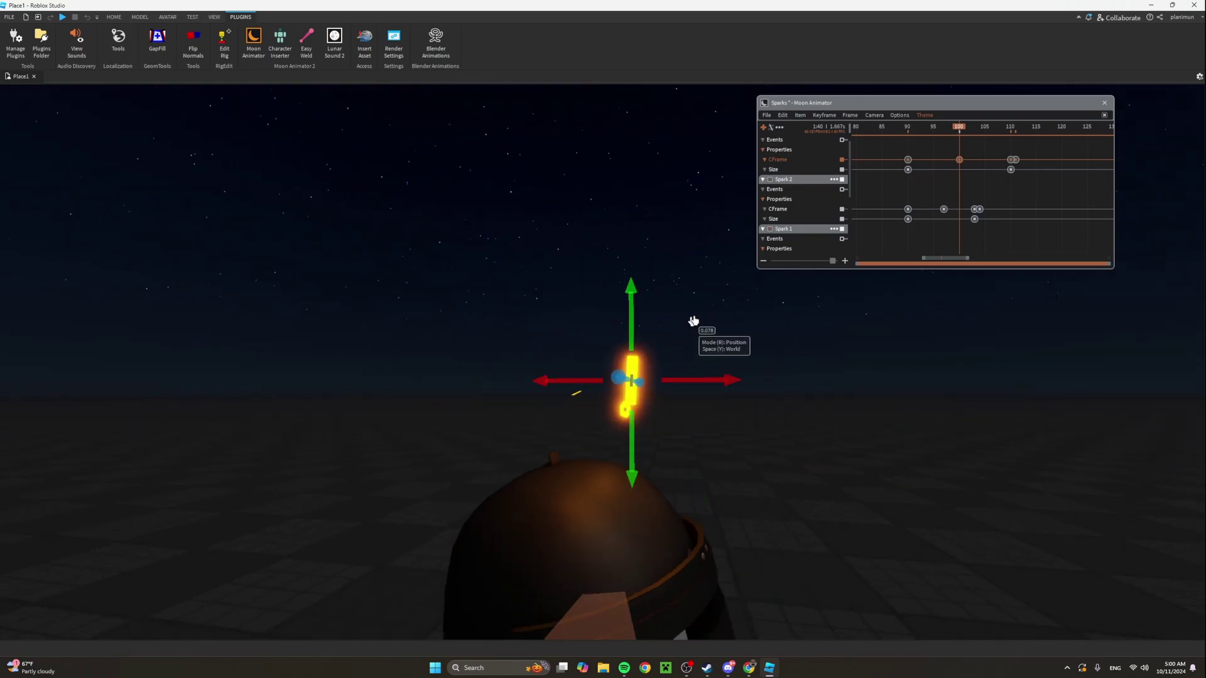
Rotate Spark 3 at frame 110 so it tilts downward to the right at a steeper angle.
drag(920, 126, 1010, 139)
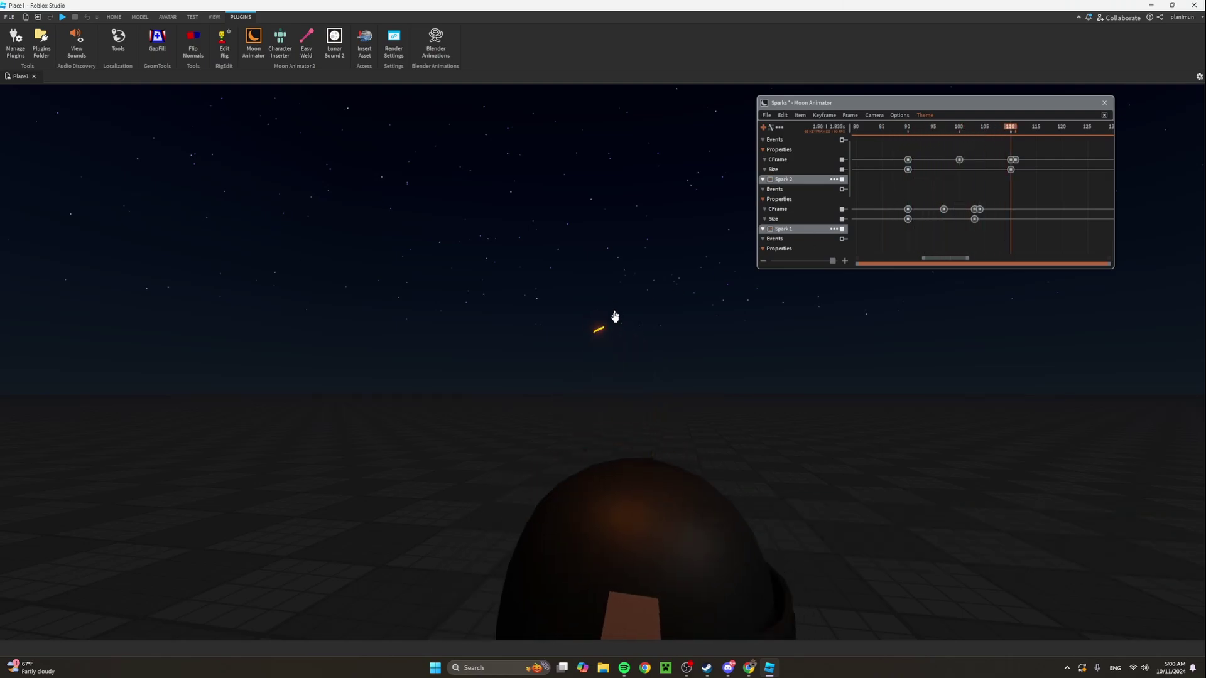
click(600, 328)
key(r)
drag(719, 272, 728, 283)
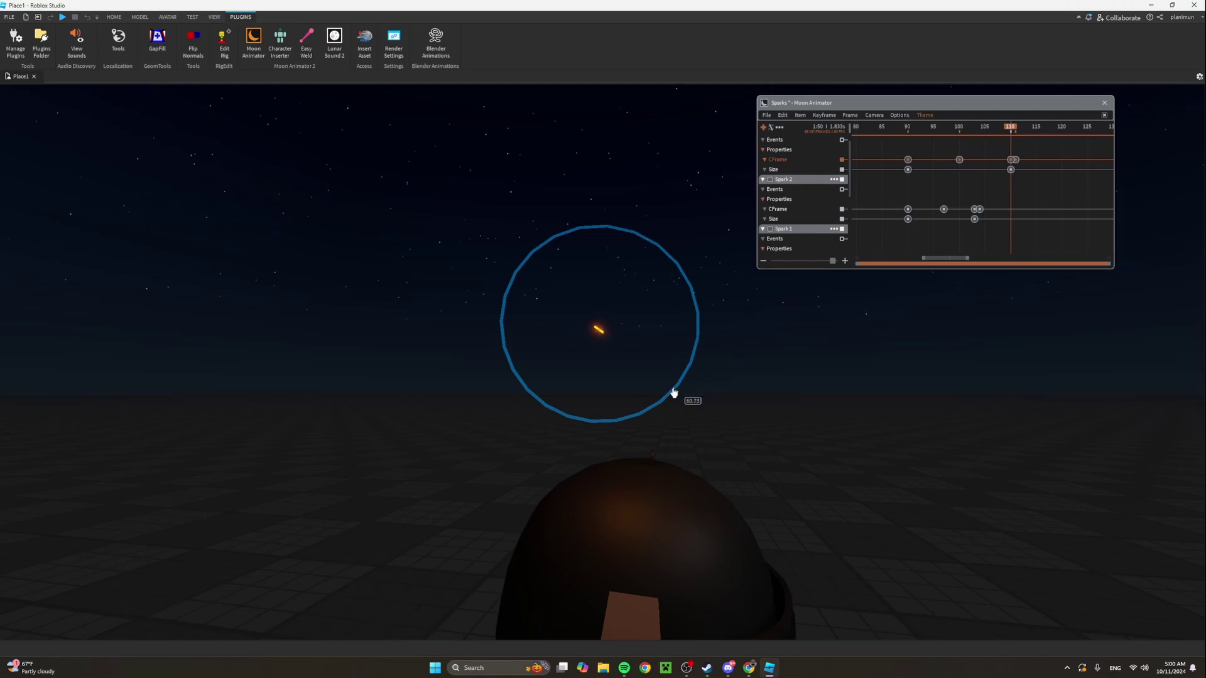
drag(673, 393, 651, 404)
Check Spark 3 at frame 100, then move it in World space farther right and slightly up at frame 110.
click(960, 129)
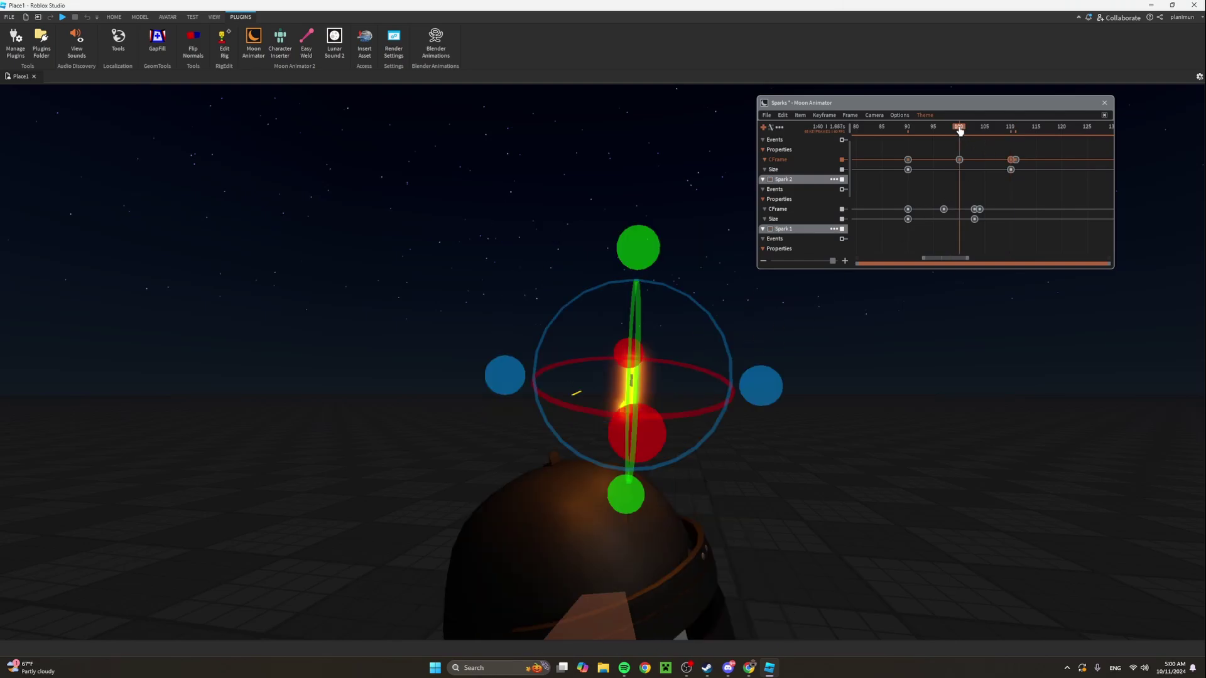
drag(960, 130, 1009, 129)
key(r)
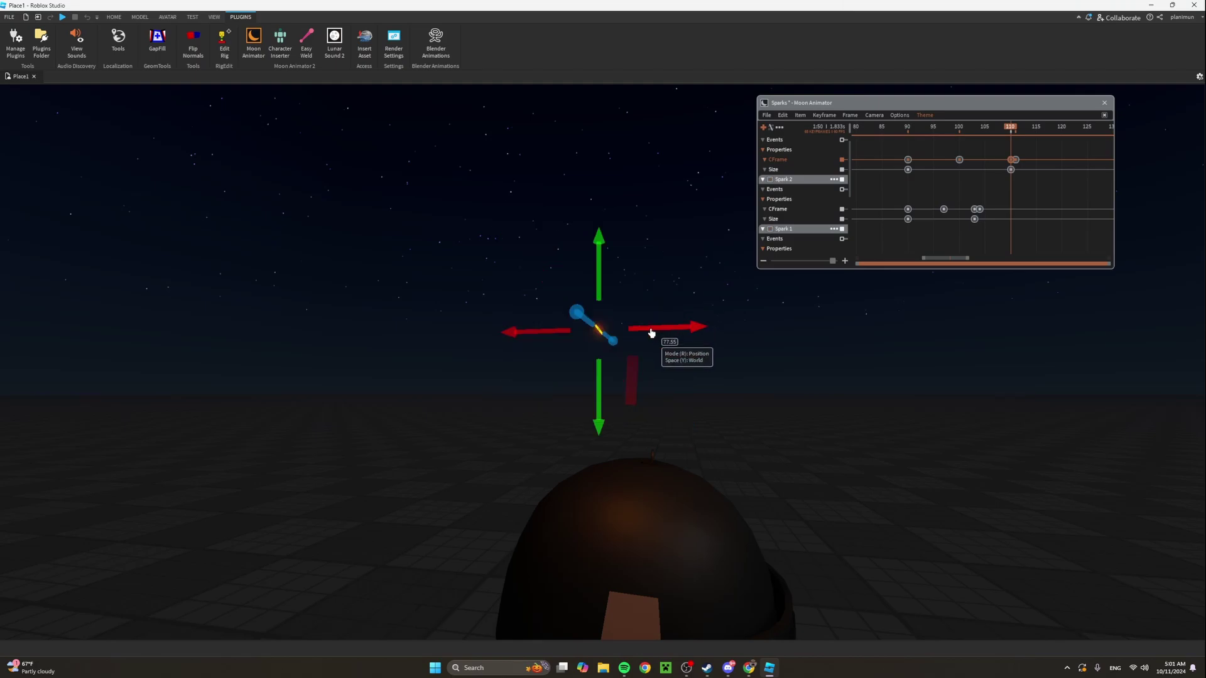
click(716, 261)
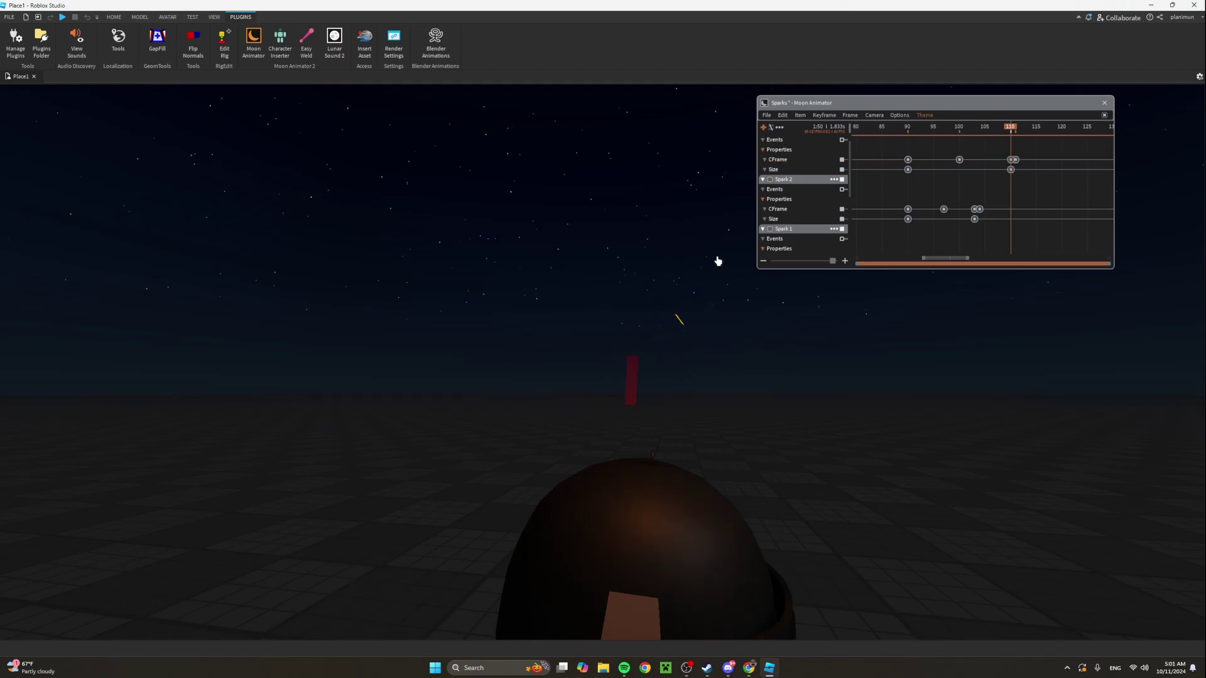
Shift Spark 3's middle CFrame keyframe to frame 99 and its closing CFrame and Size keyframes to start at frame 108, reviewing the impact.
key(Left)
key(Left)
scroll(693, 394, down, 6)
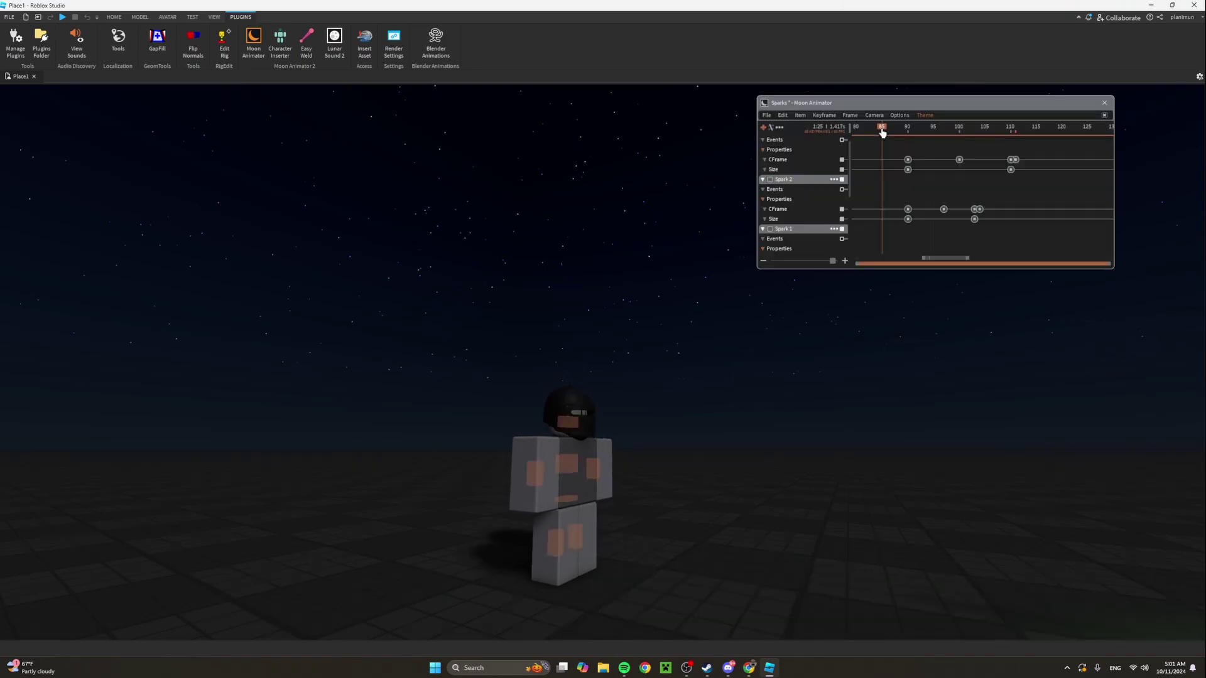
drag(882, 133, 1003, 162)
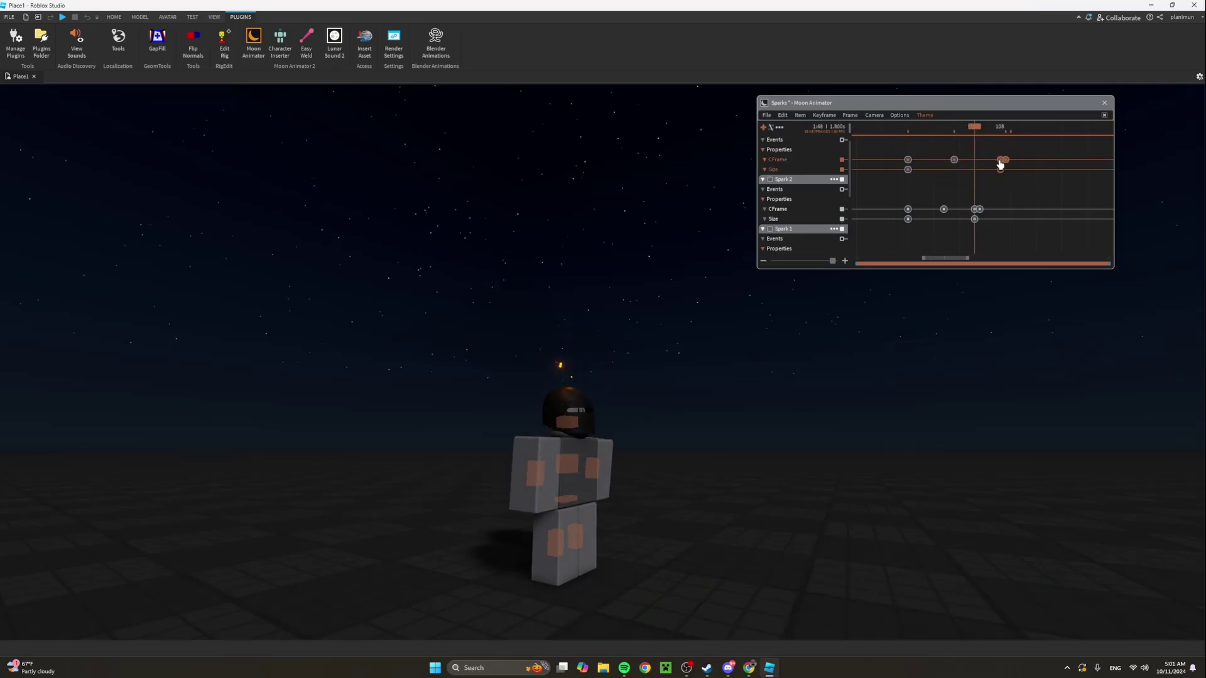
click(878, 129)
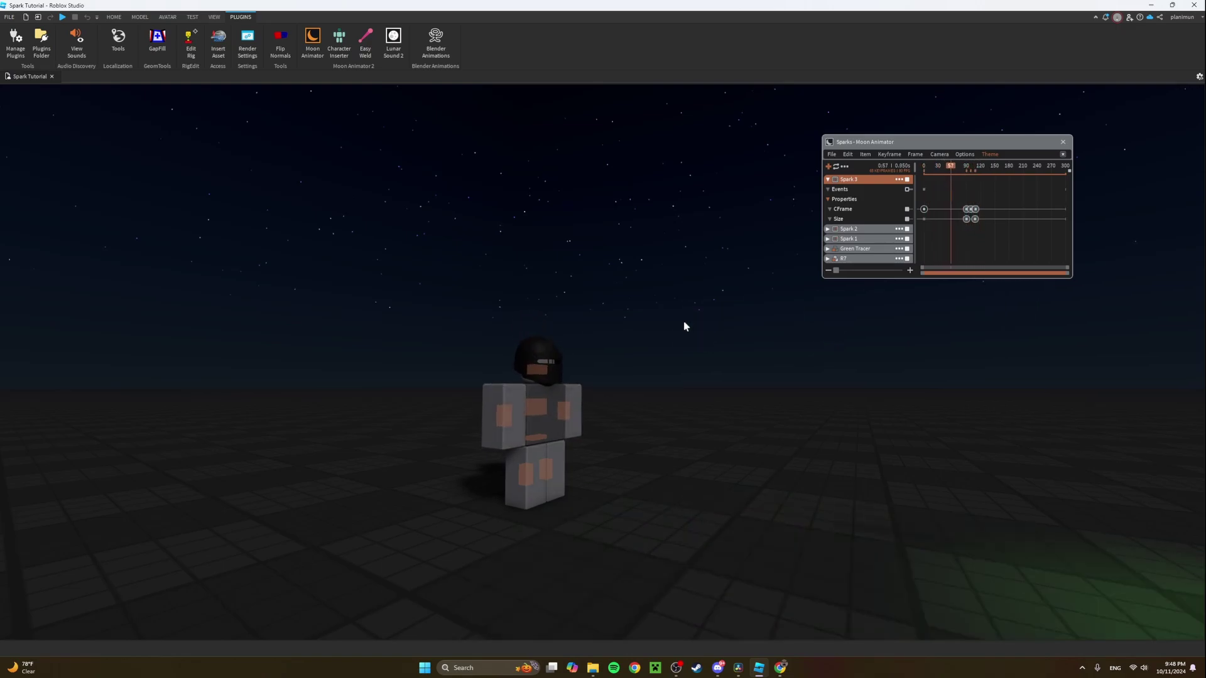
key(w)
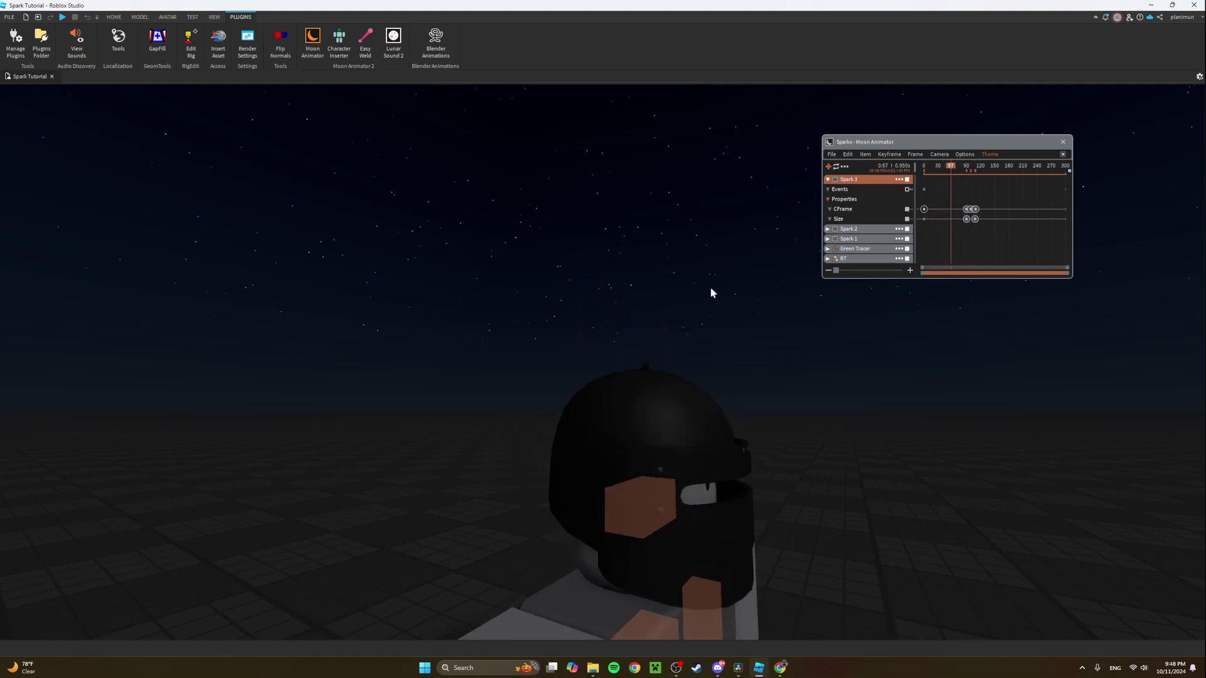
key(s)
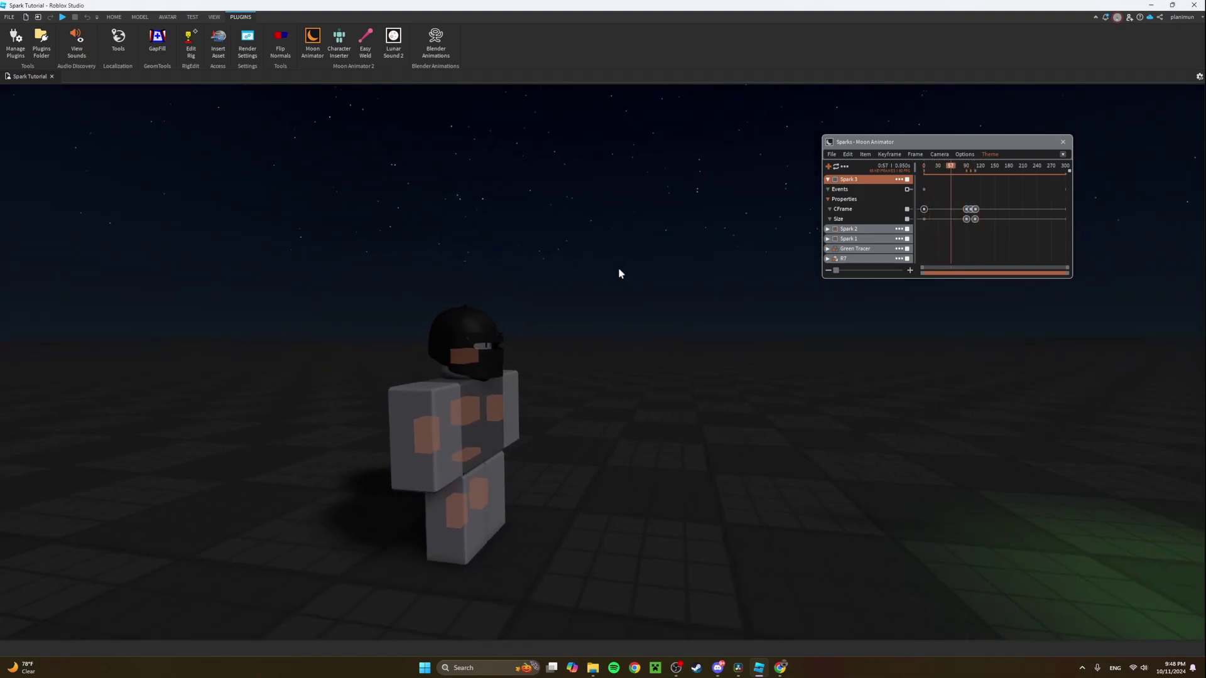